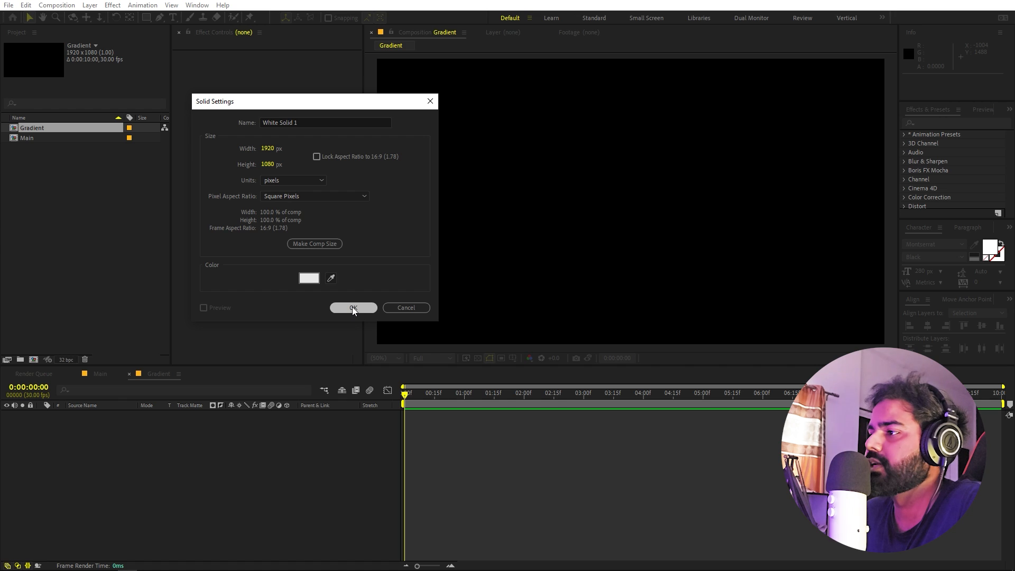
Create the 1920 × 1080 white solid in the Gradient composition and give it a Gradient Overlay layer style
left_click(352, 307)
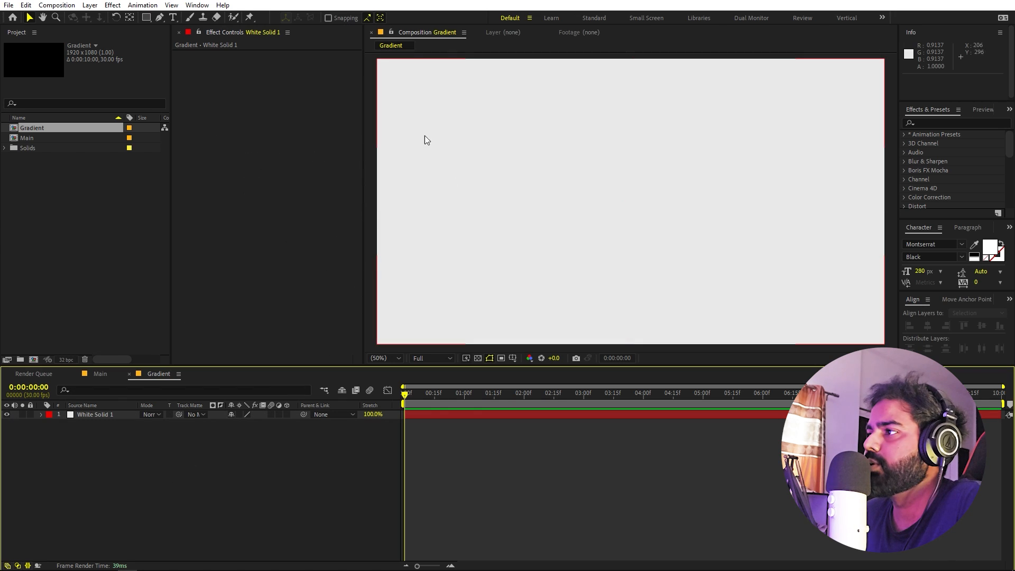
left_click(89, 415)
right_click(89, 412)
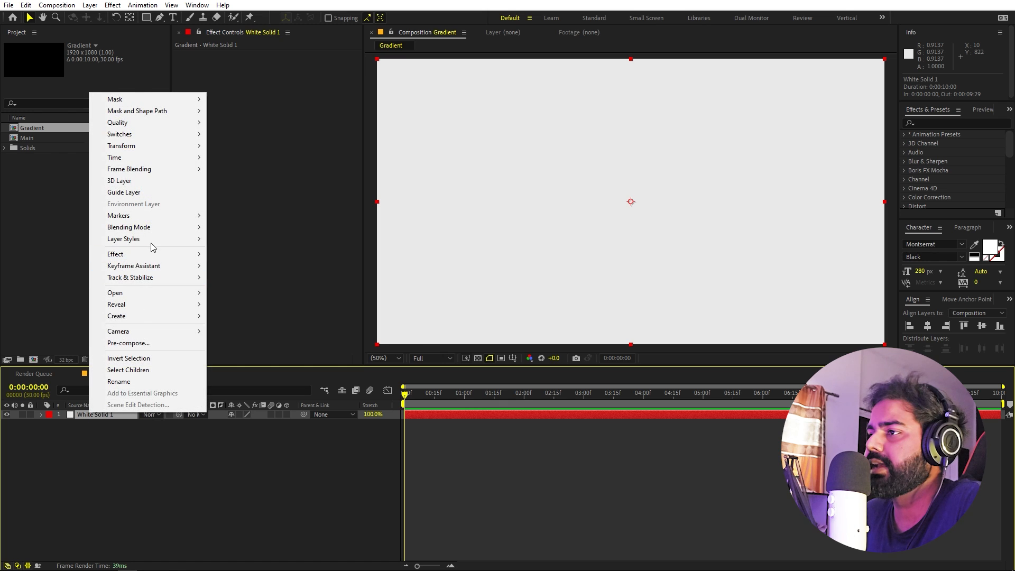
mouse_move(151, 241)
left_click(247, 358)
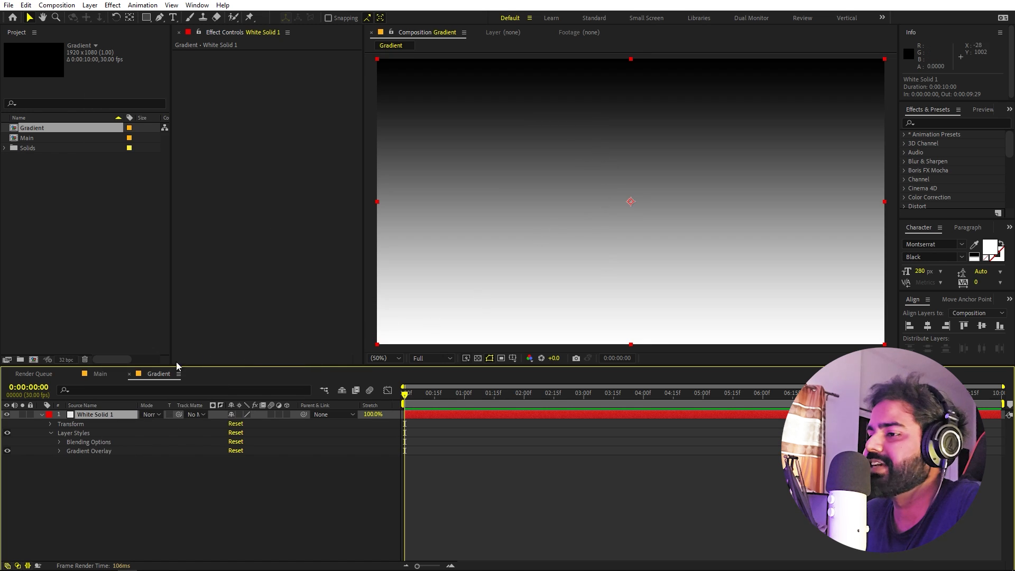
Edit the Gradient Overlay colors to run black–white–black, with black end stops and a white stop at about 49.8%
left_click(59, 451)
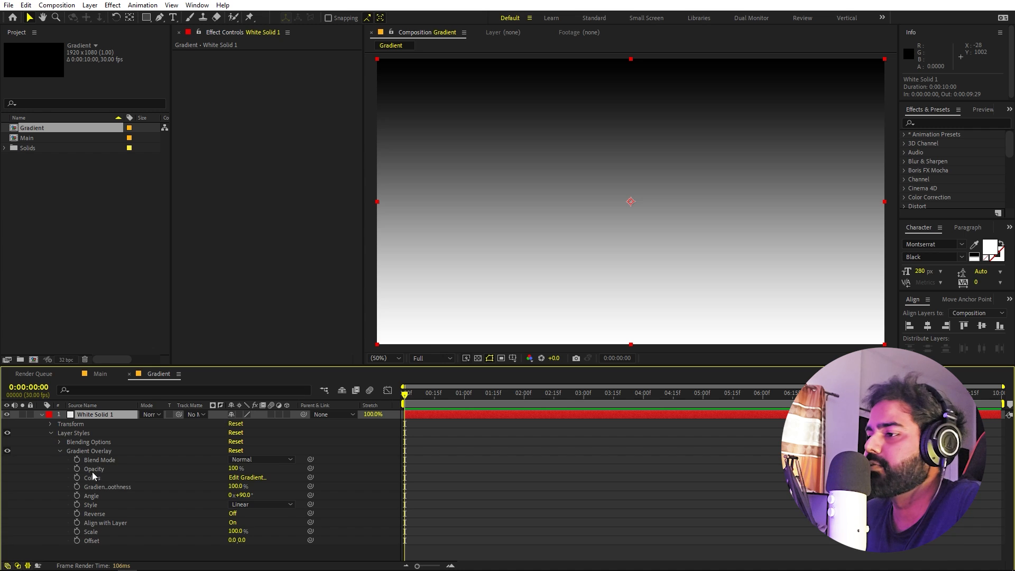
left_click(246, 476)
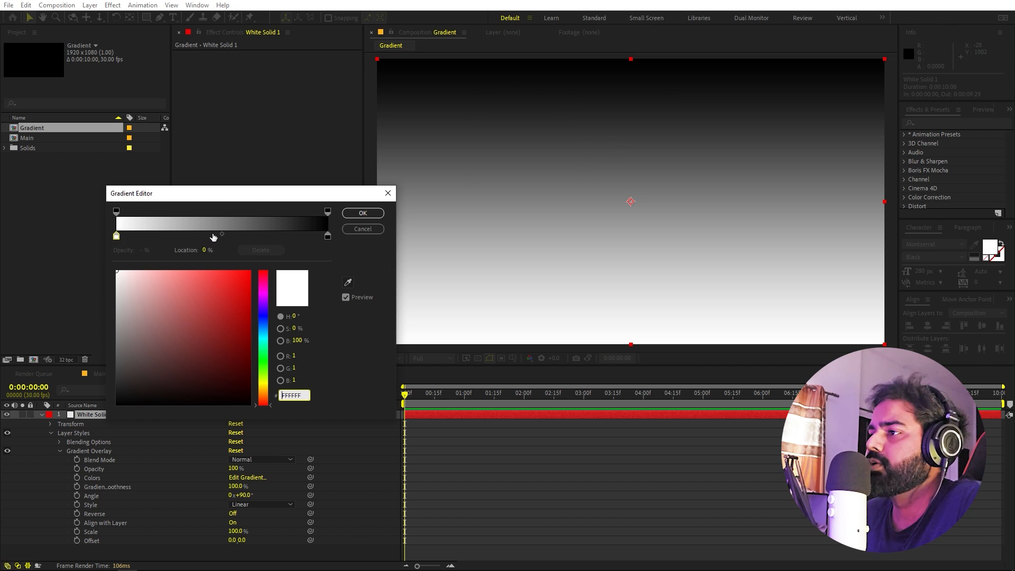
left_click_drag(213, 237, 224, 236)
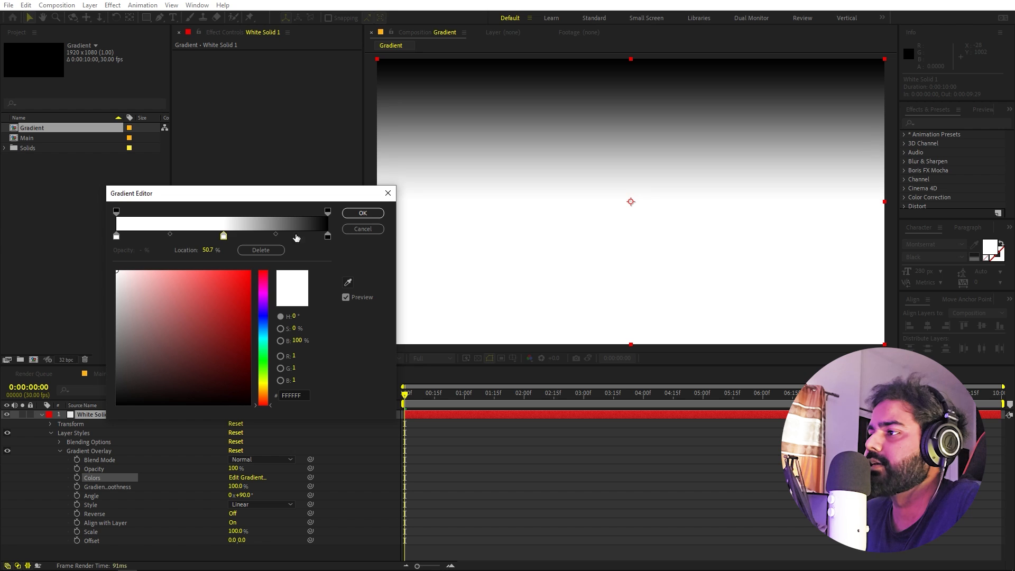
left_click(327, 237)
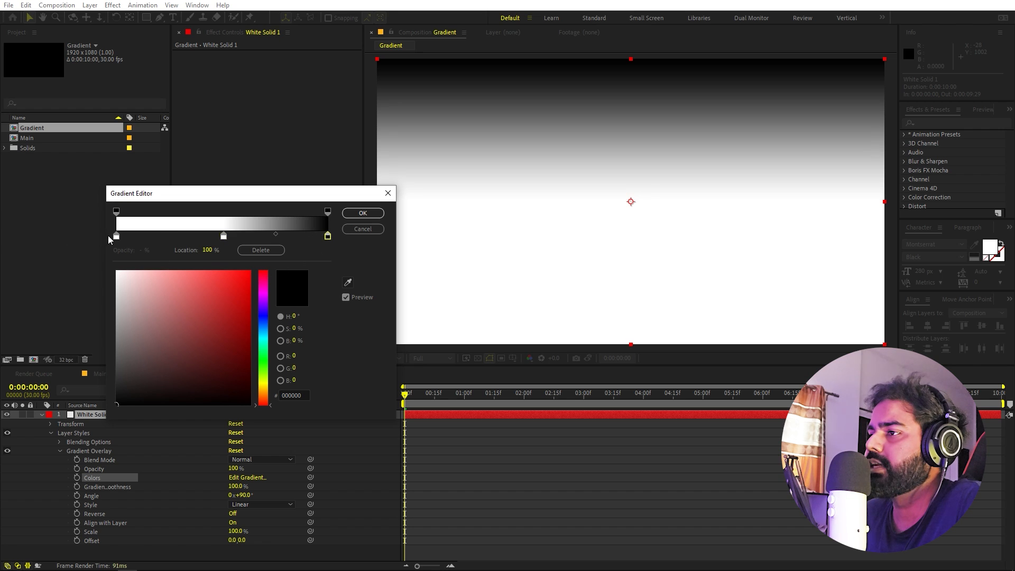
left_click(116, 235)
left_click_drag(155, 318, 19, 440)
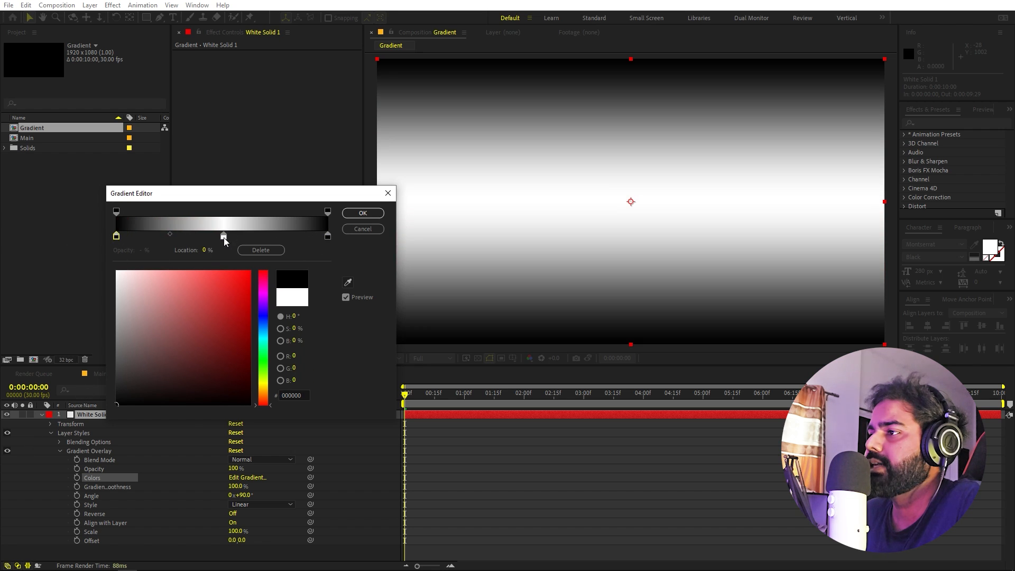
left_click_drag(224, 237, 221, 236)
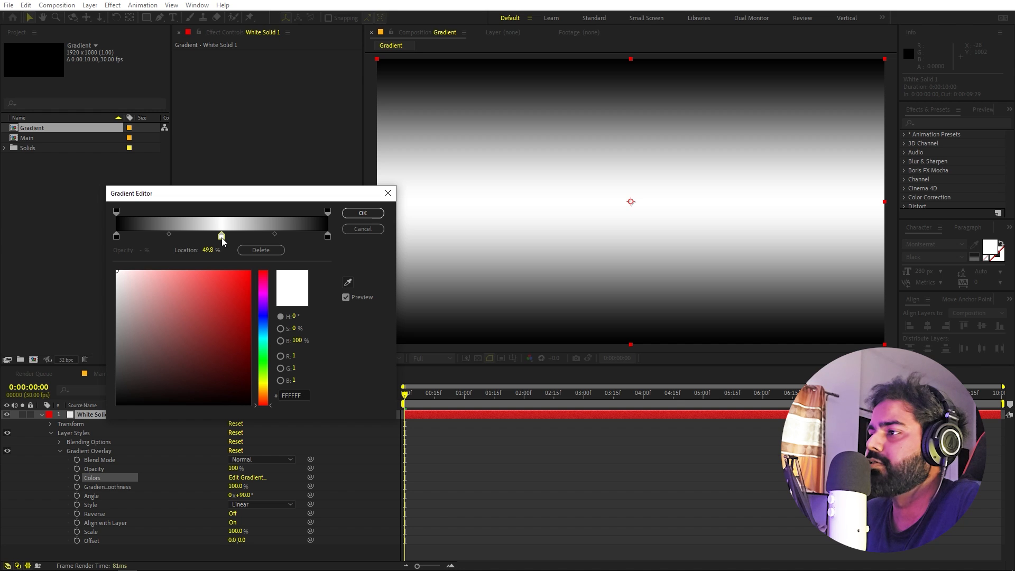
Add a magenta E400FF color stop at about 73.3% and a blue 2400FF stop at about 85.3%
left_click(272, 235)
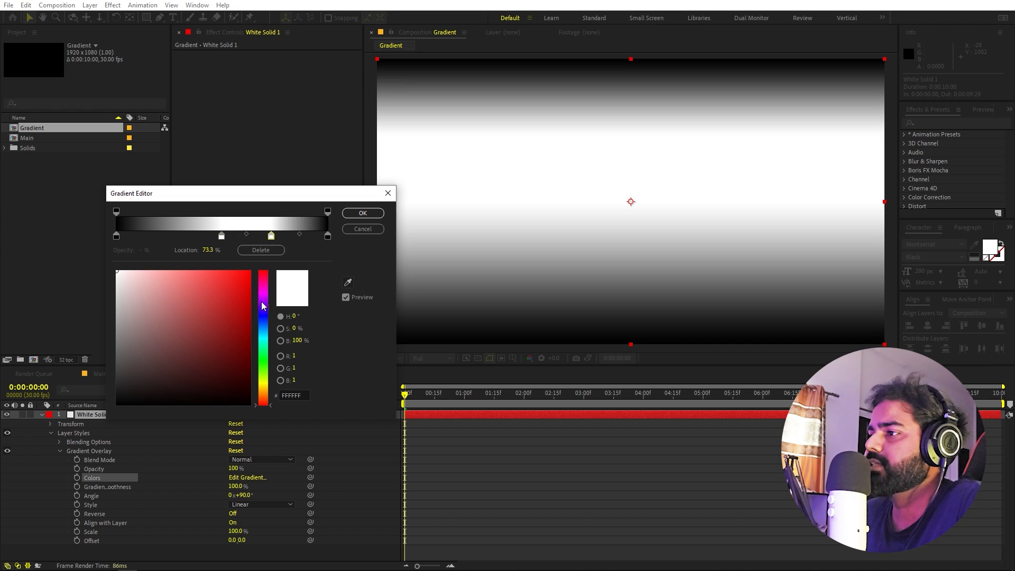
left_click_drag(266, 321, 270, 264)
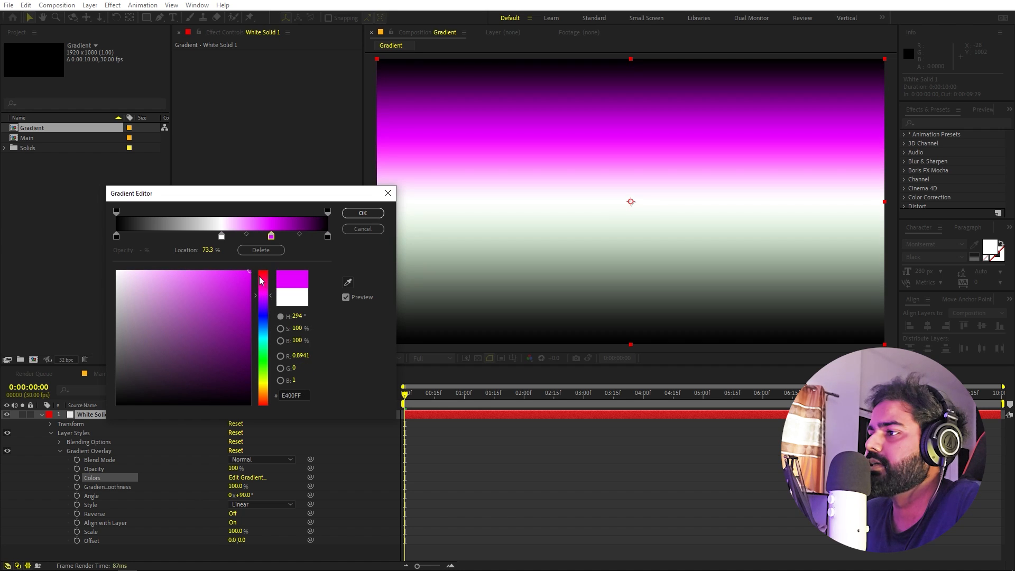
left_click(296, 236)
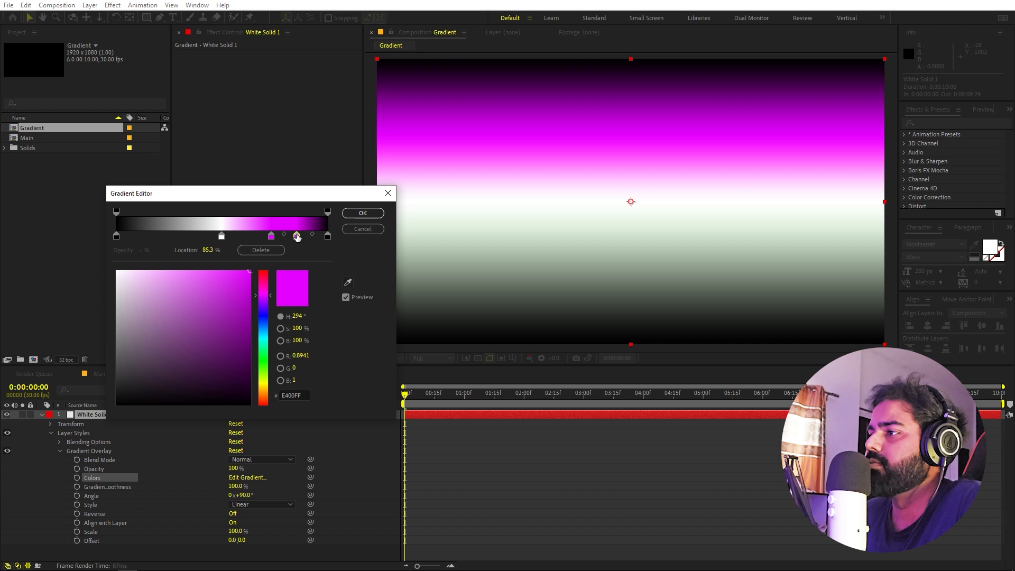
left_click_drag(263, 297, 266, 311)
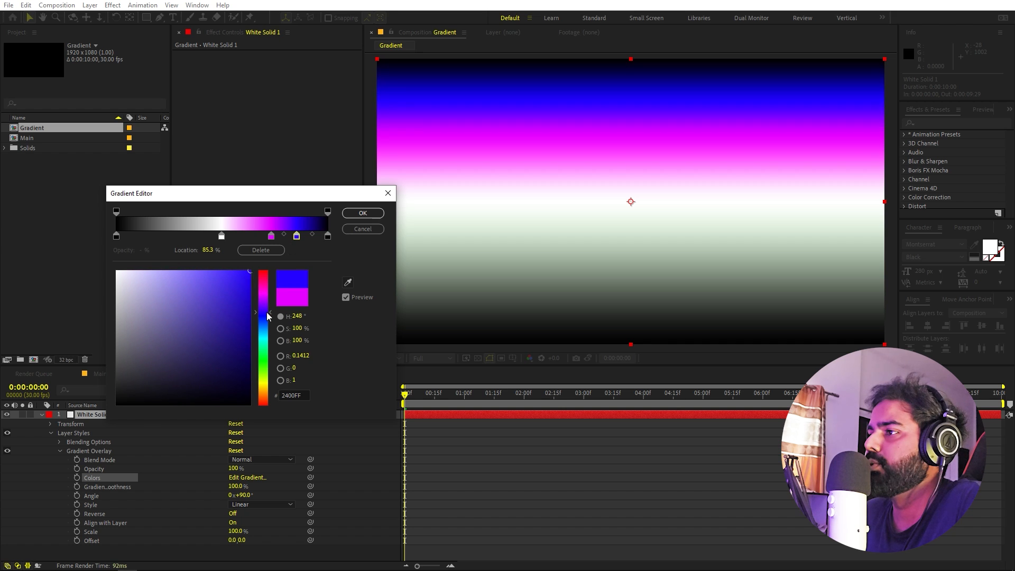
Mirror the colors on the gradient's other half with sampled stops: magenta at about 30.5% and blue at about 15%
left_click(181, 236)
left_click(347, 282)
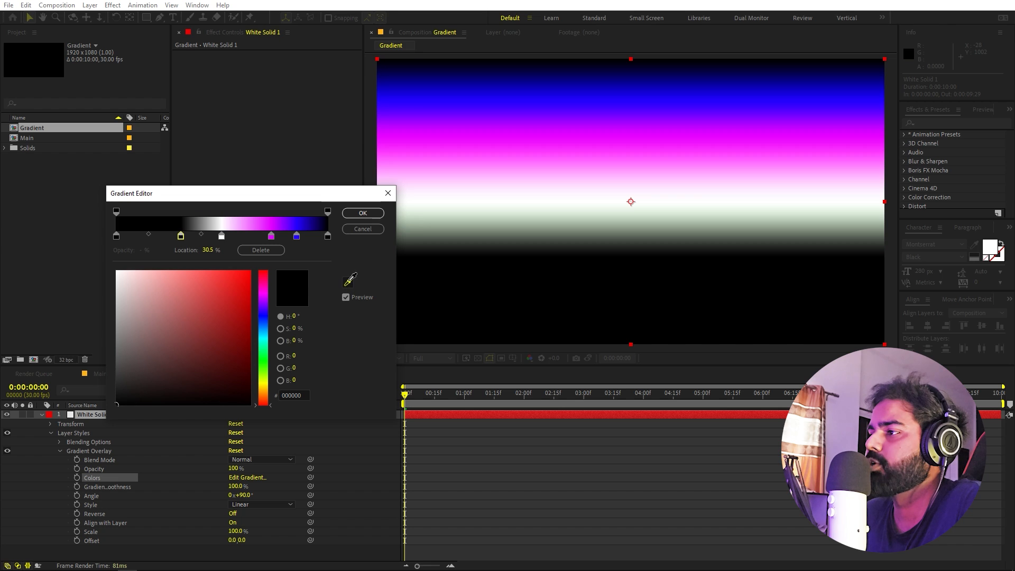
left_click(271, 235)
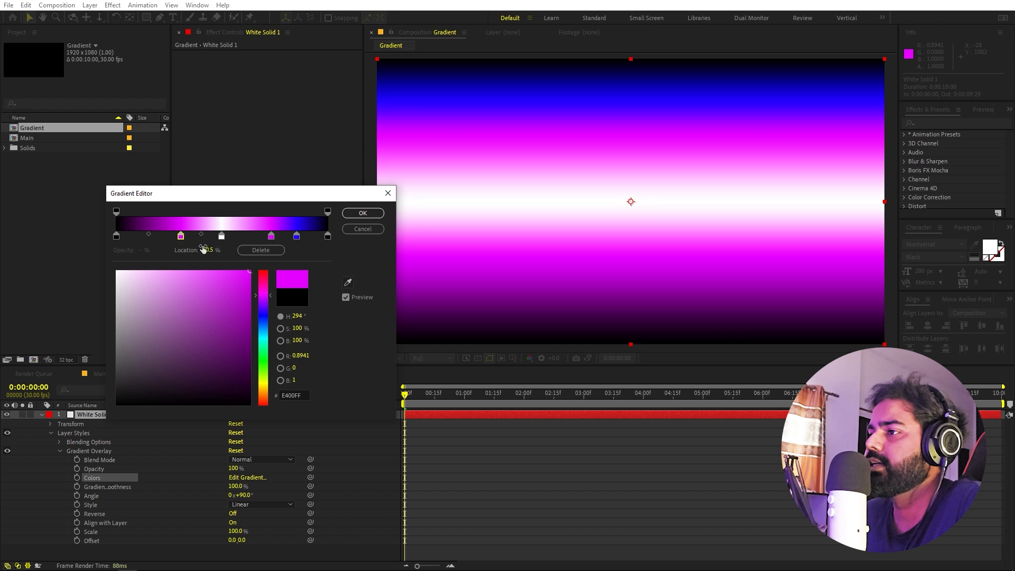
left_click(147, 233)
left_click(146, 236)
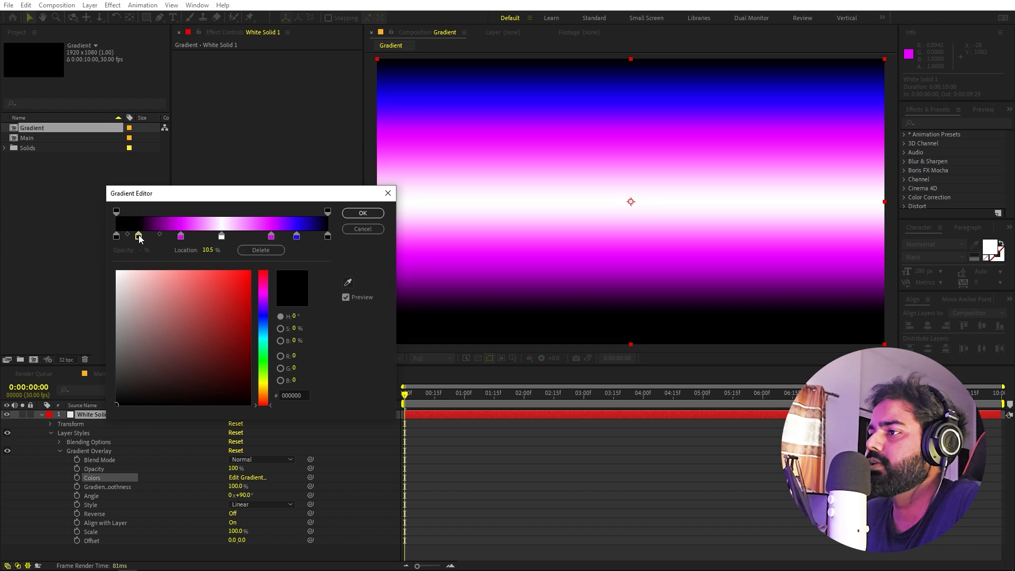
left_click_drag(147, 236, 150, 236)
left_click(348, 282)
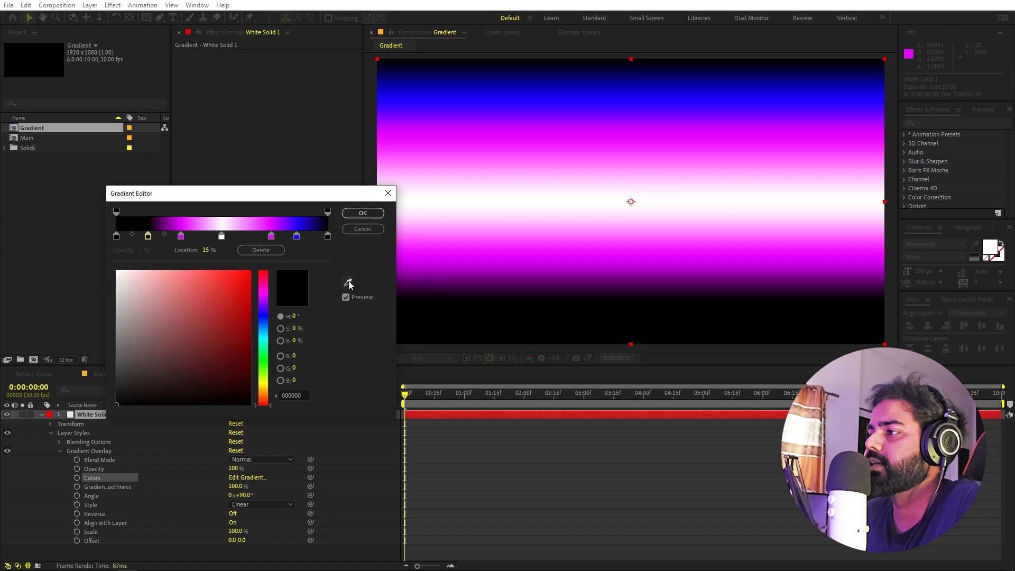
left_click(301, 235)
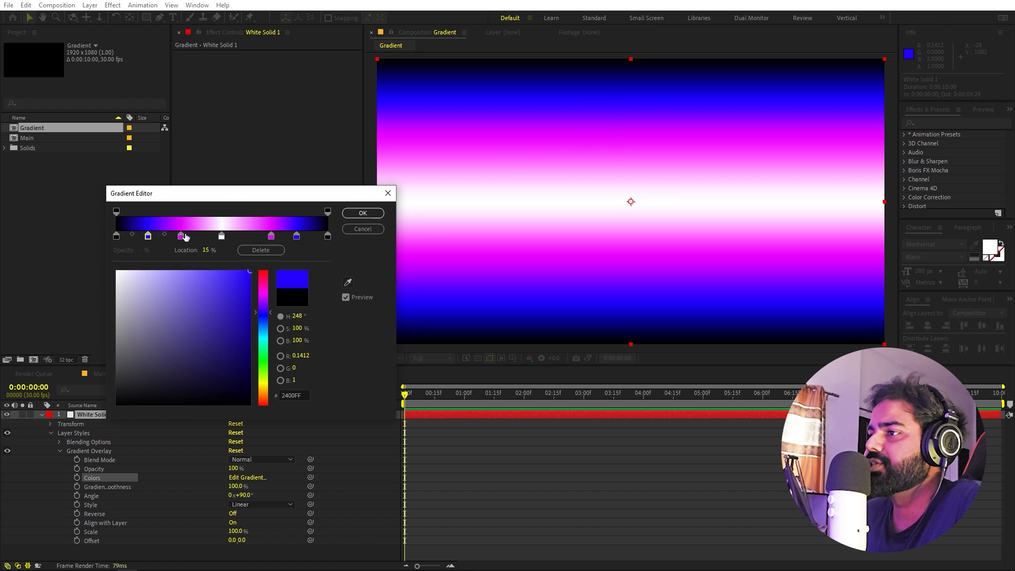
Fine-tune the gradient's stops and midpoints, moving the first blue stop to about 25% and its black-to-blue midpoint to about 67%, and accept the gradient
left_click_drag(148, 237, 172, 236)
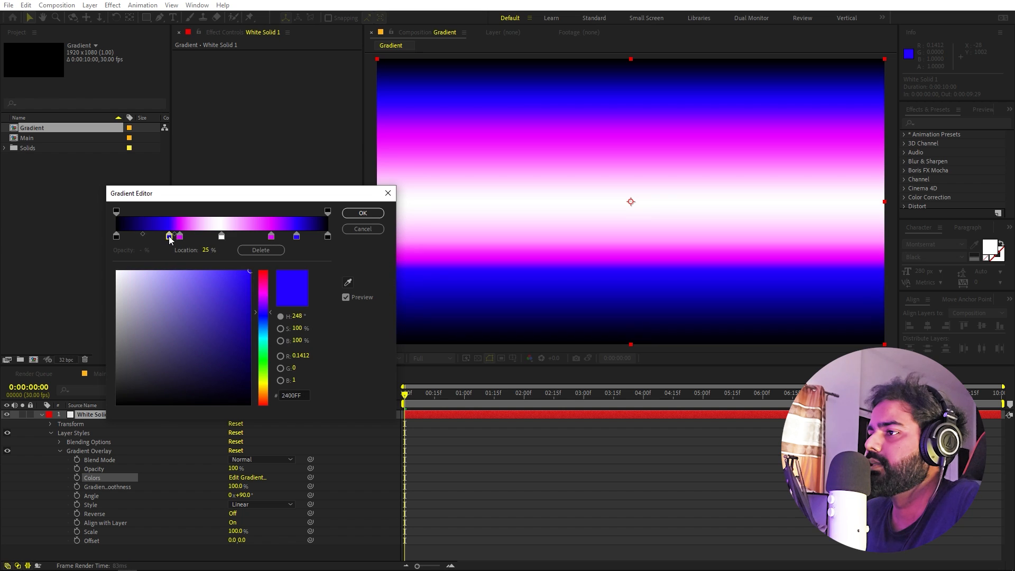
left_click(146, 235)
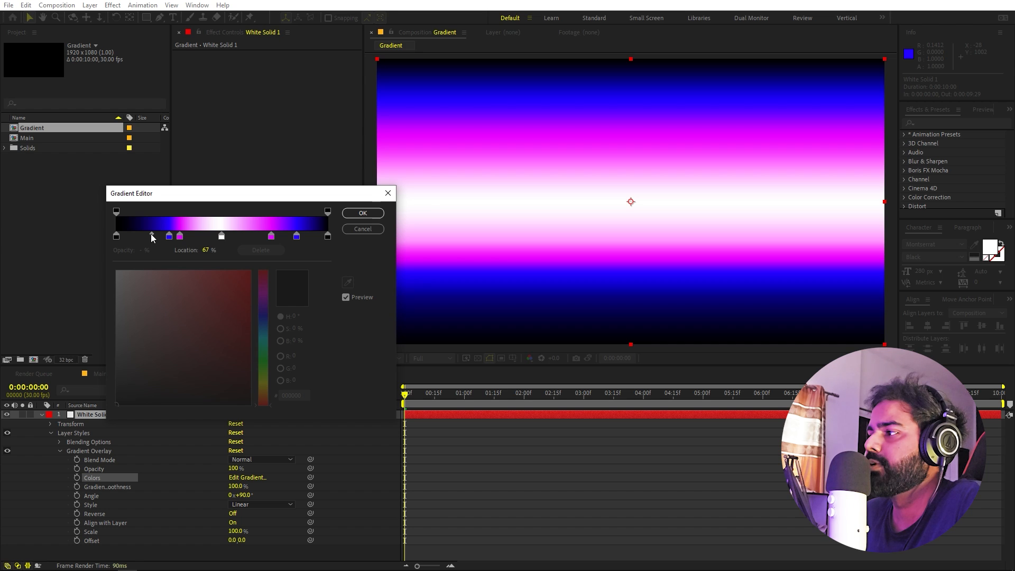
left_click(221, 237)
left_click_drag(246, 235, 268, 236)
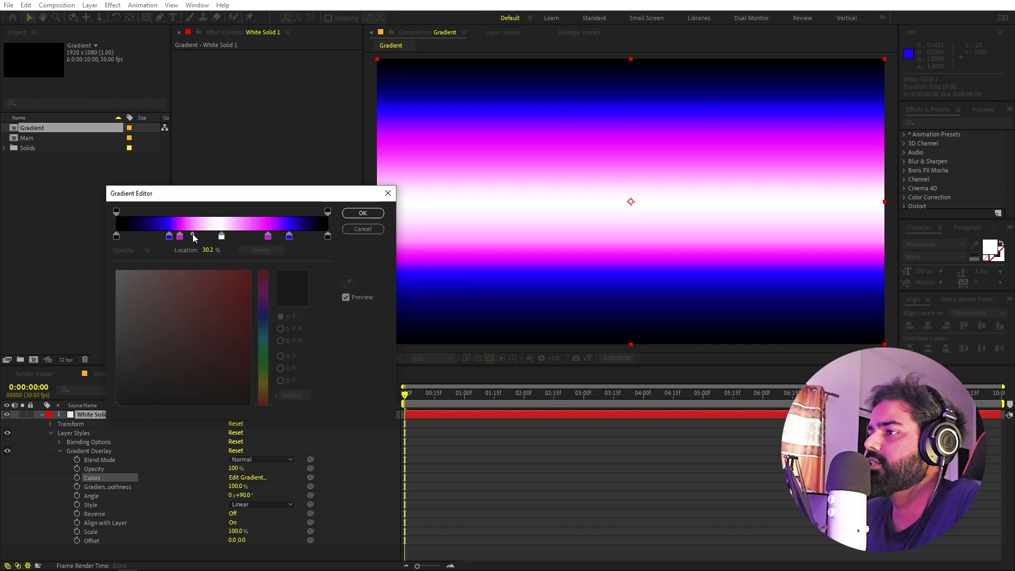
left_click_drag(193, 235, 198, 234)
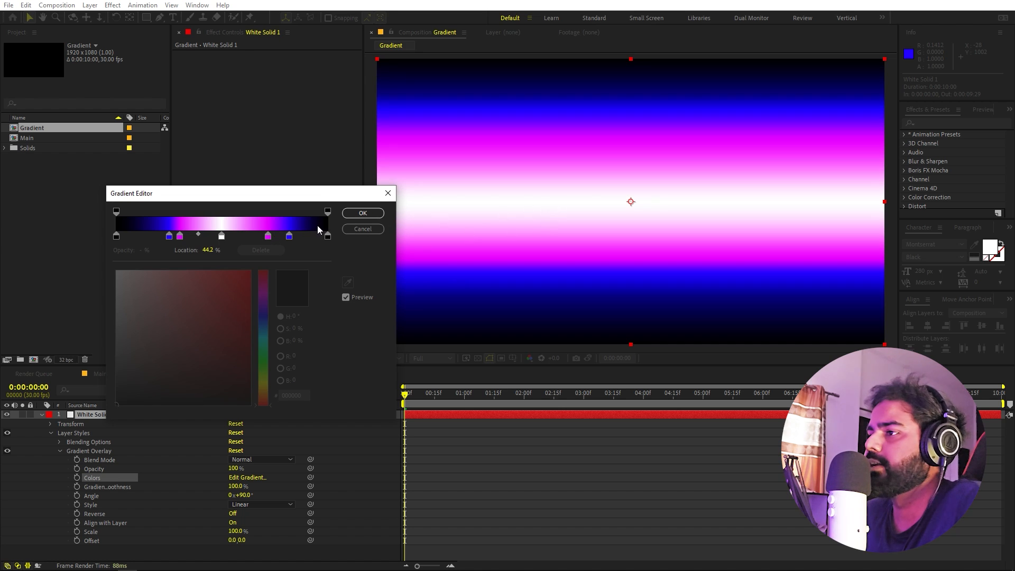
left_click(222, 237)
left_click(247, 234)
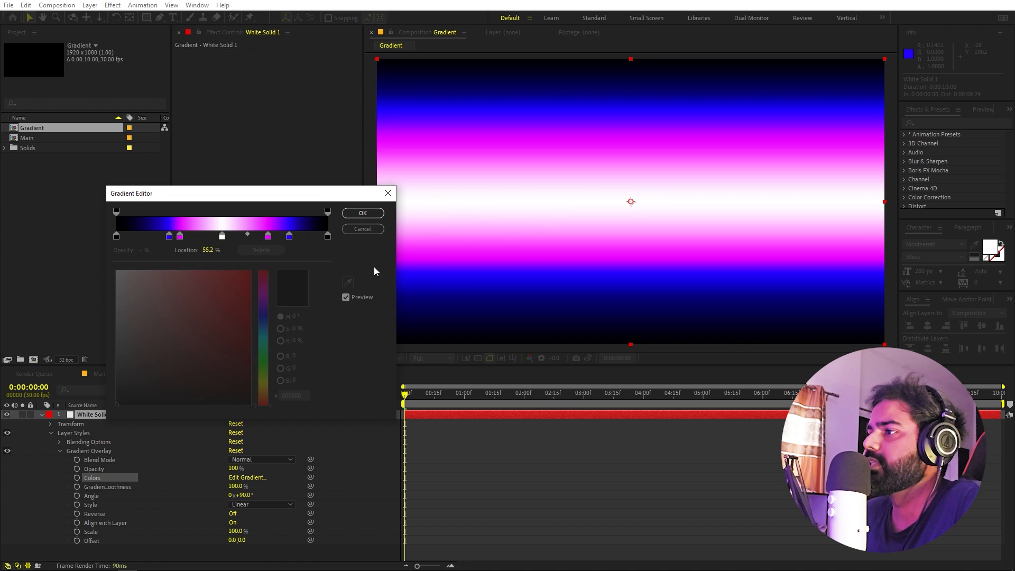
left_click(369, 214)
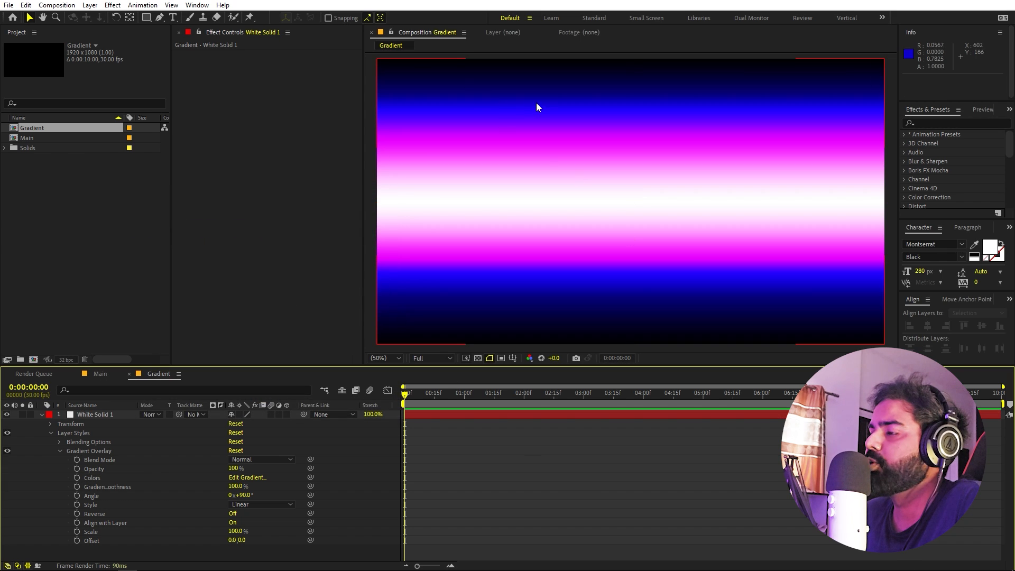
left_click(41, 415)
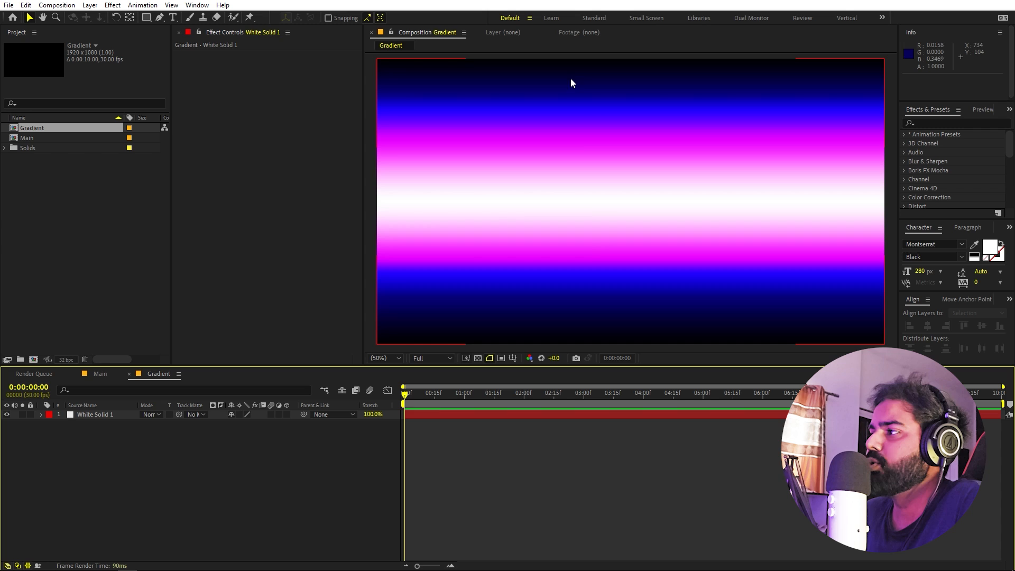
Add an adjustment layer above the white solid and apply Fast Box Blur to it with a Blur Radius of 50
right_click(123, 496)
mouse_move(180, 360)
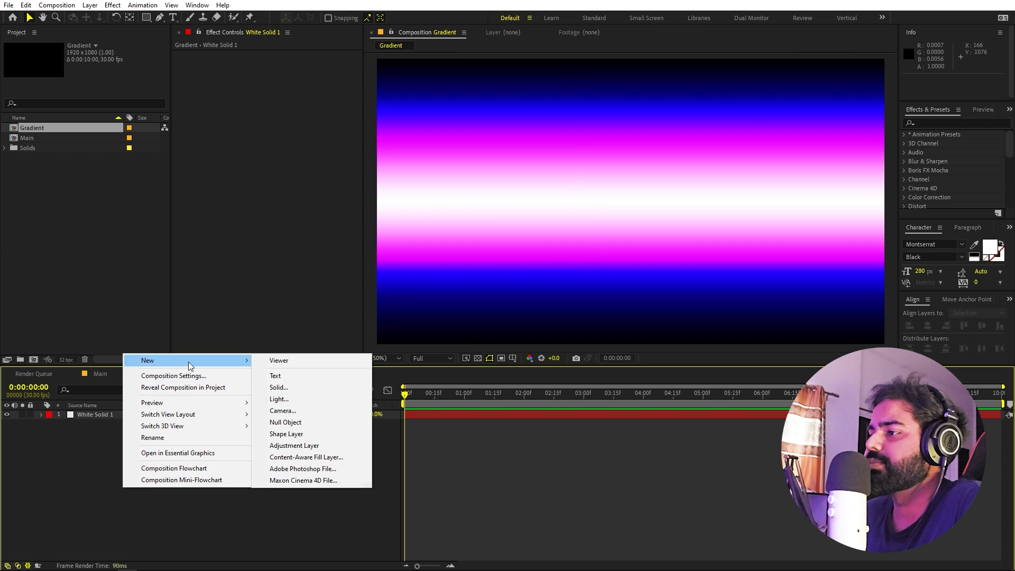
left_click(288, 445)
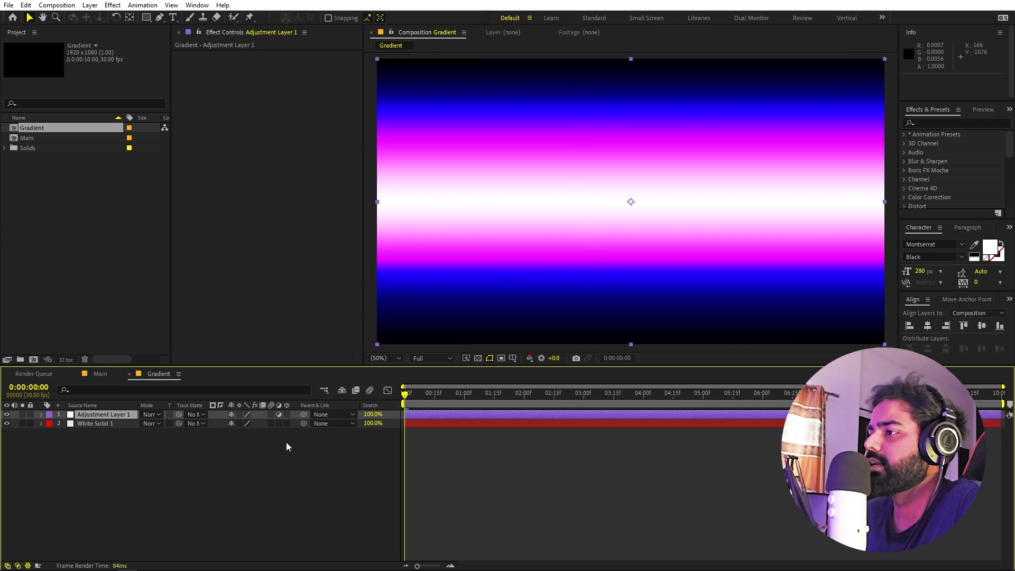
left_click(944, 123)
type("fast")
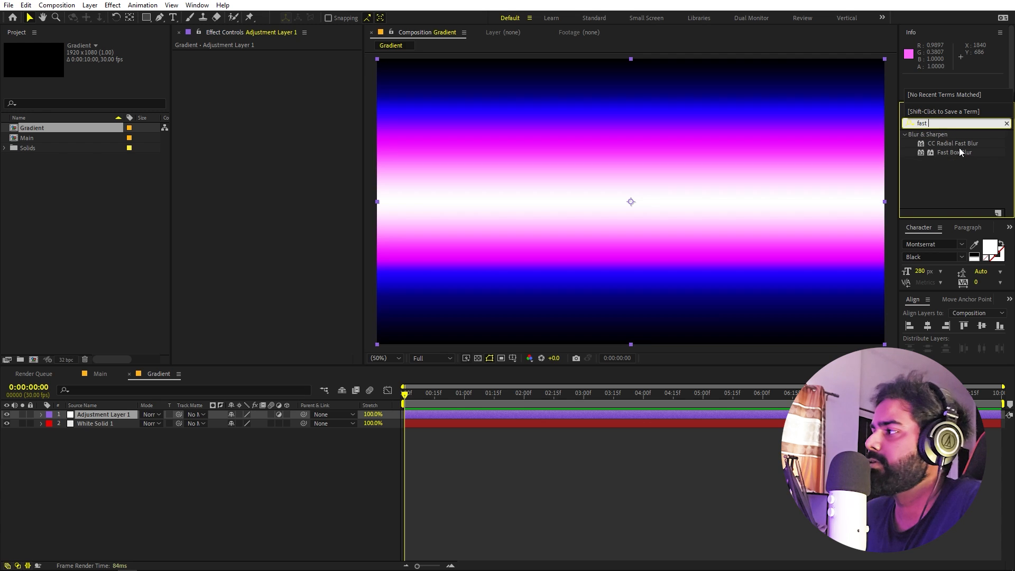
left_click_drag(954, 152, 127, 417)
left_click_drag(279, 64, 301, 64)
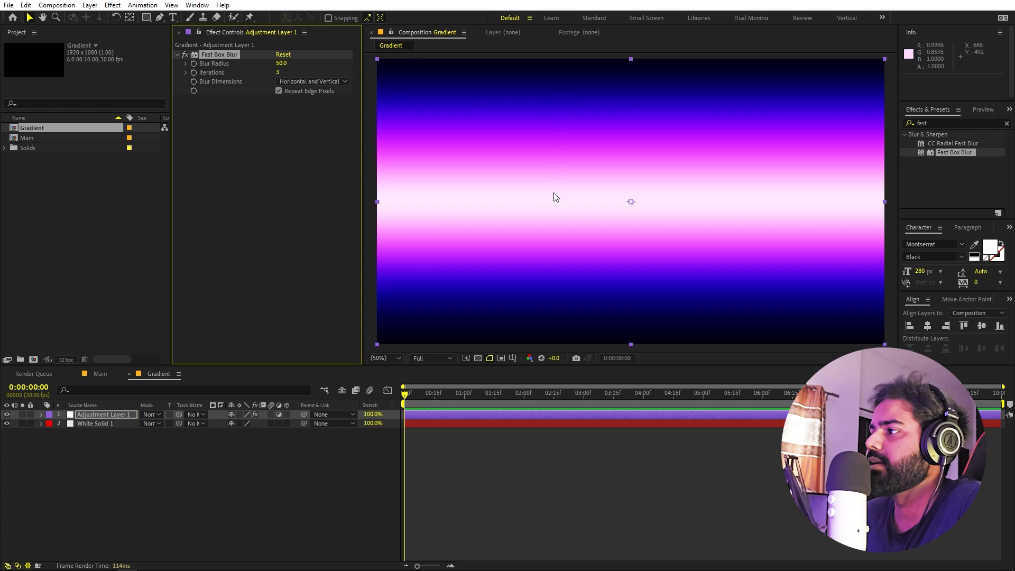
left_click(186, 55)
left_click(179, 443)
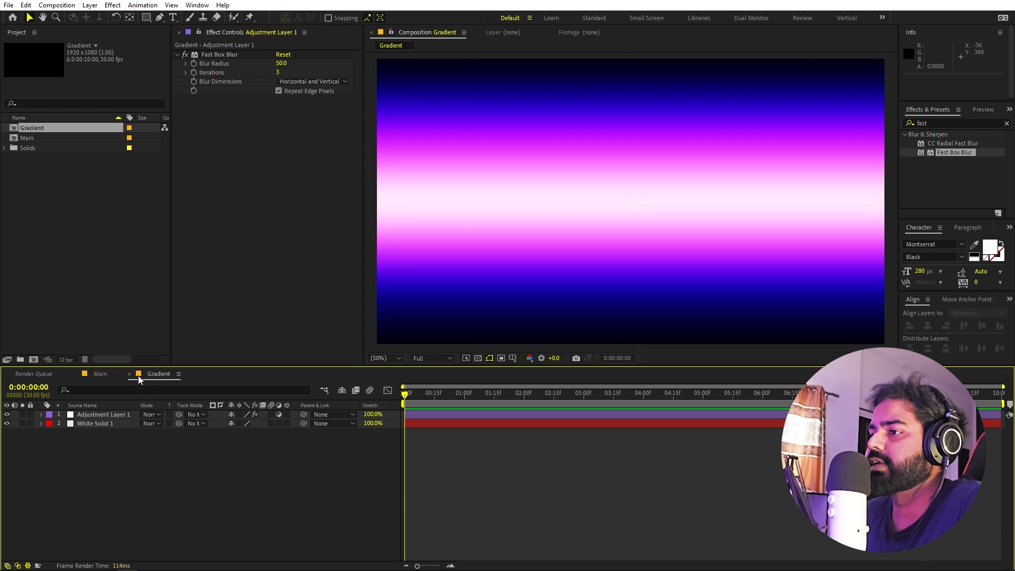
In the Main composition, draw a purple-filled square about 450 px wide slightly below the center
left_click(103, 374)
left_click(136, 250)
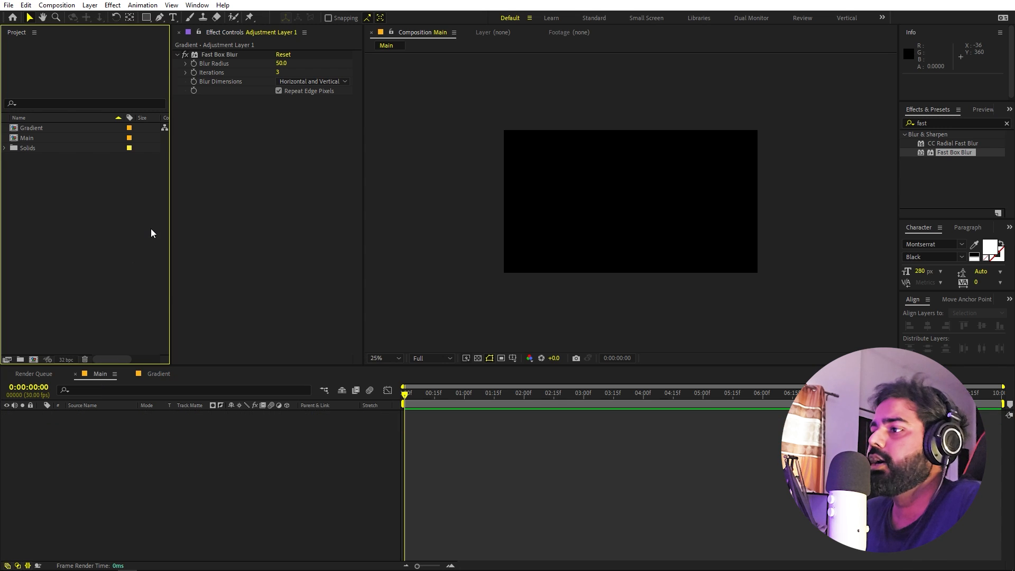
left_click(385, 358)
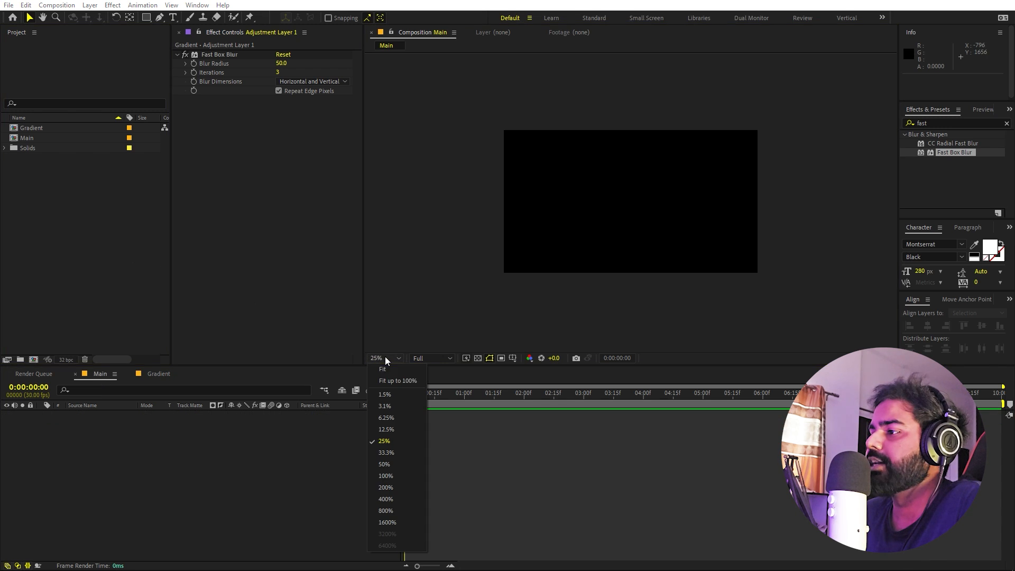
left_click(393, 468)
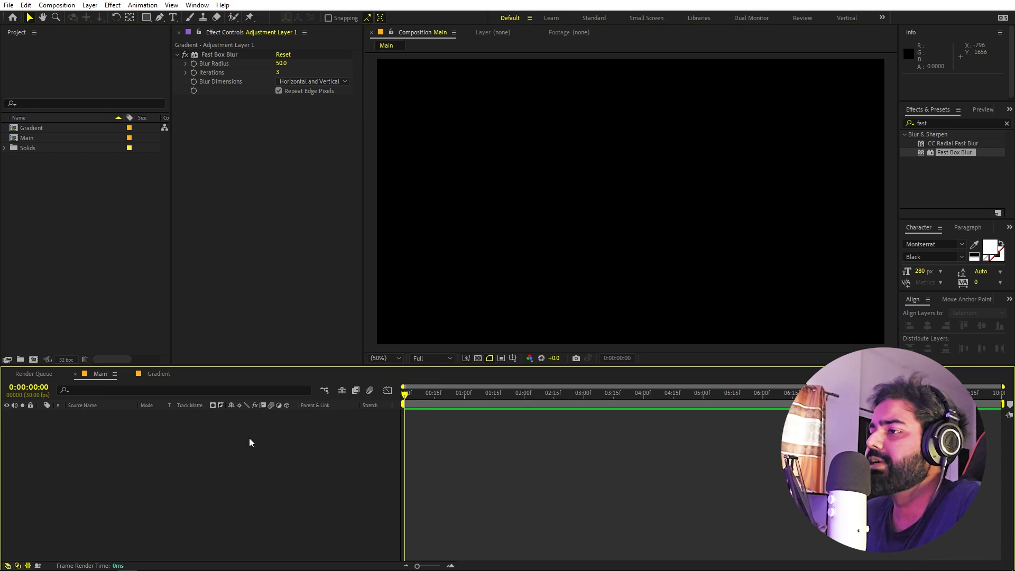
left_click(146, 20)
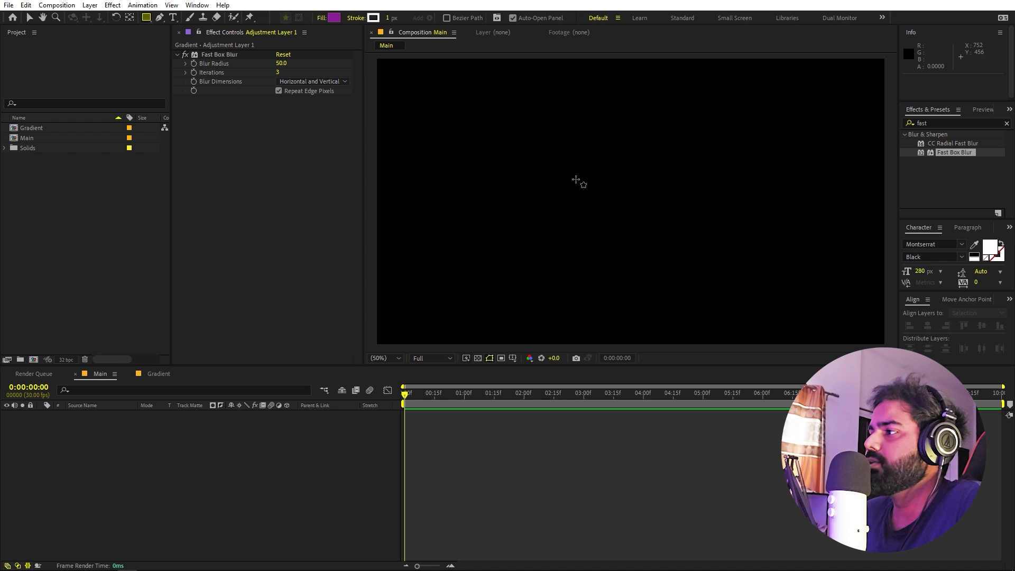
left_click_drag(574, 173, 693, 282)
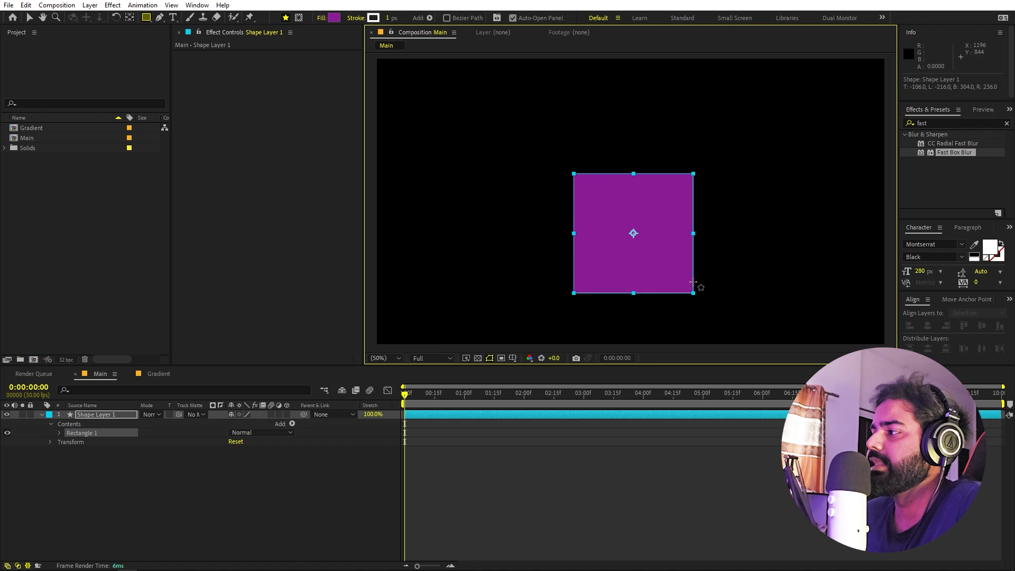
Center the purple square horizontally and vertically in the composition and collapse its layer properties
left_click(927, 325)
left_click(981, 326)
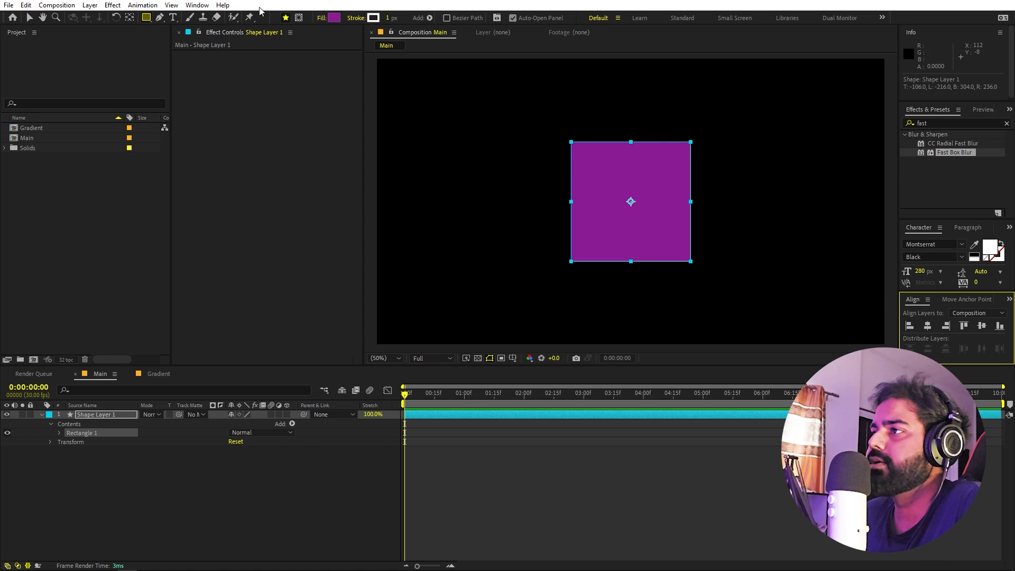
left_click(197, 5)
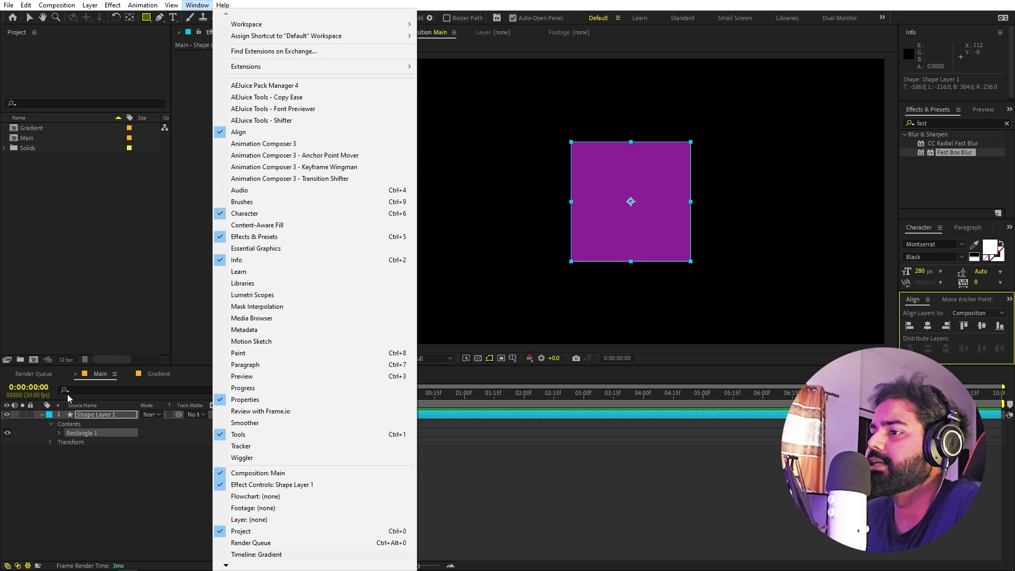
left_click(93, 435)
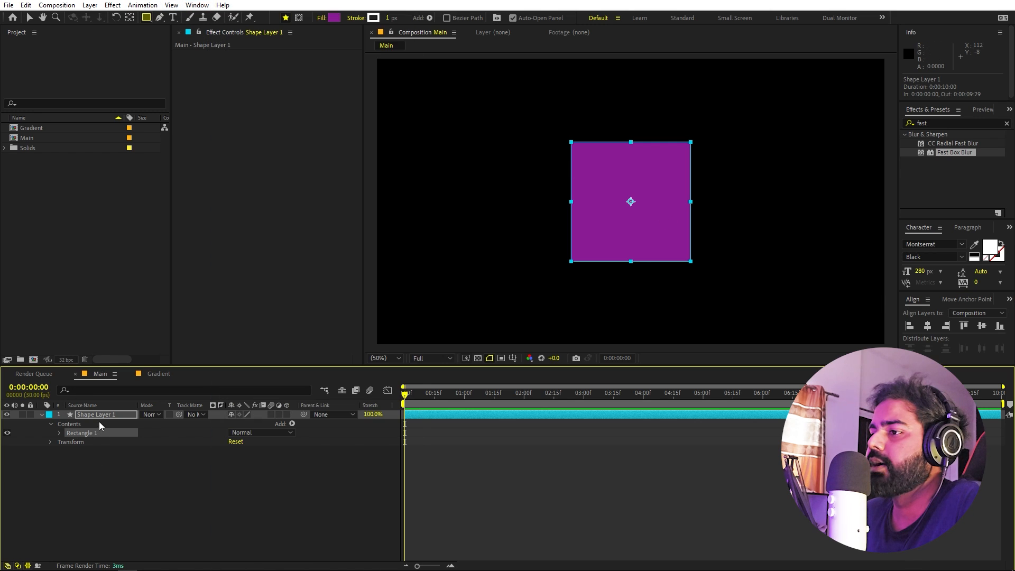
left_click(42, 415)
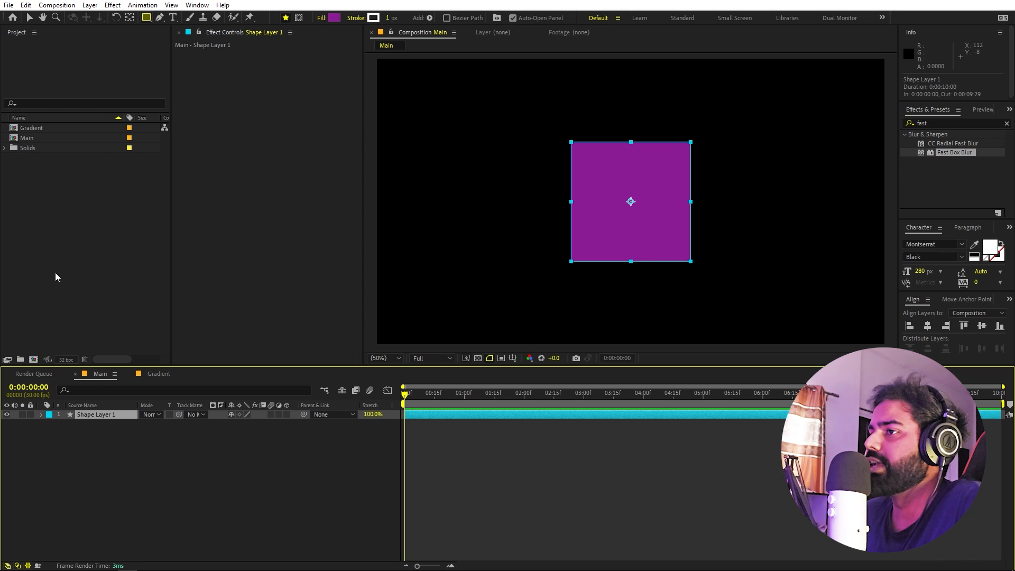
Add the Gradient composition to Main below Shape Layer 1 and rotate it to 47°
left_click(31, 128)
left_click(55, 177)
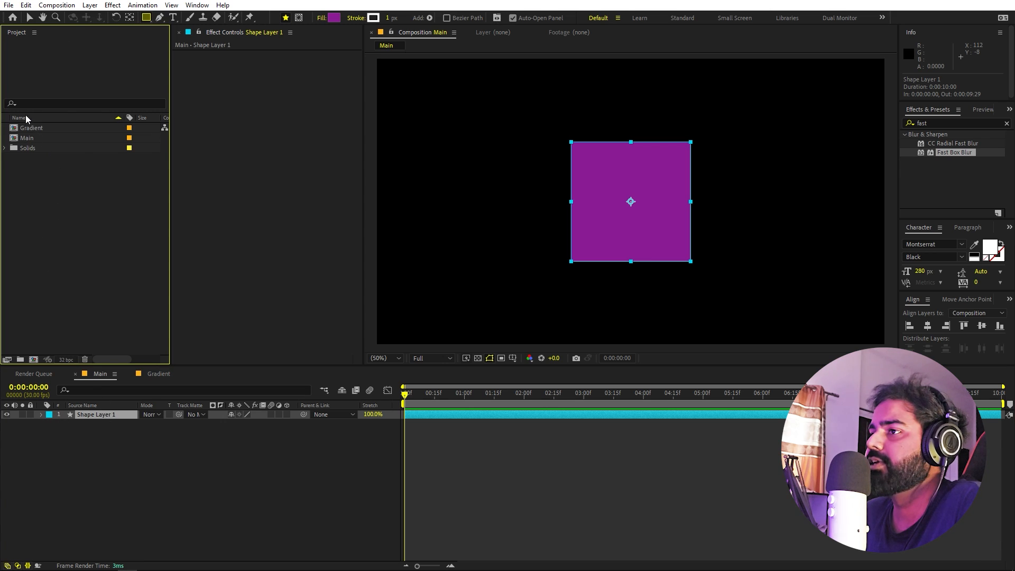
left_click(30, 128)
left_click_drag(43, 129, 82, 438)
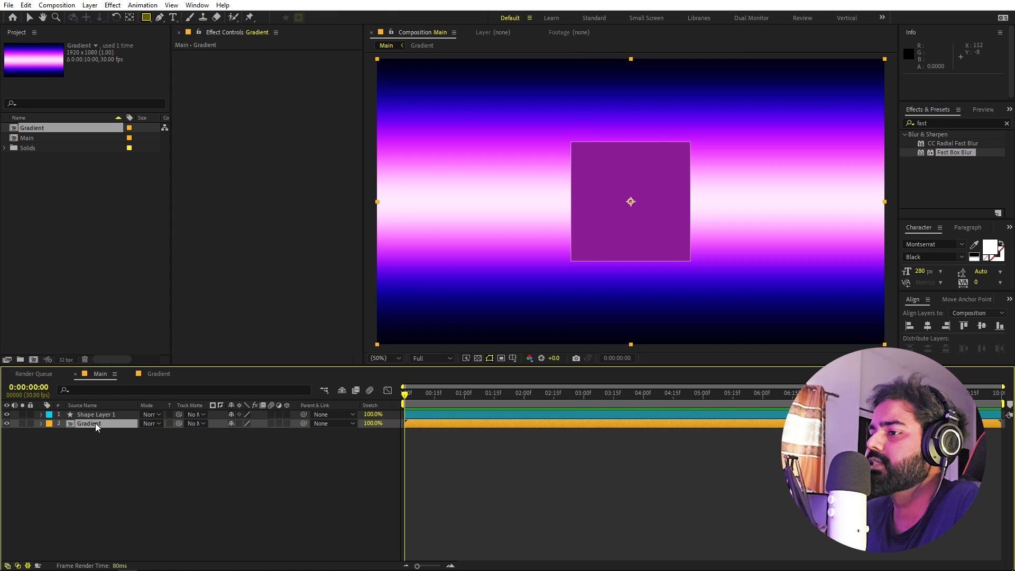
key("r")
left_click_drag(244, 434, 267, 429)
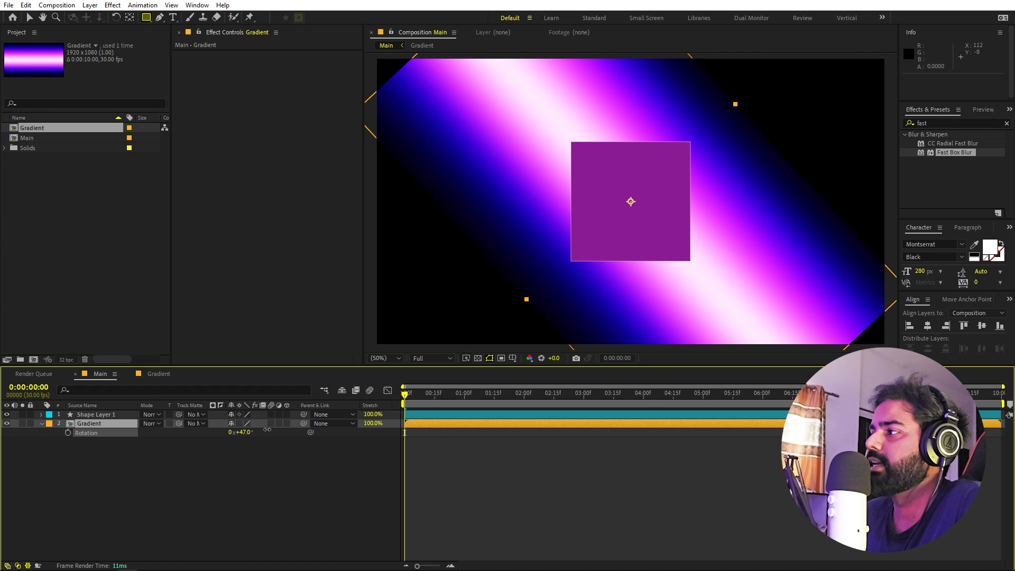
Set the square's stroke width to 0 px
left_click(93, 415)
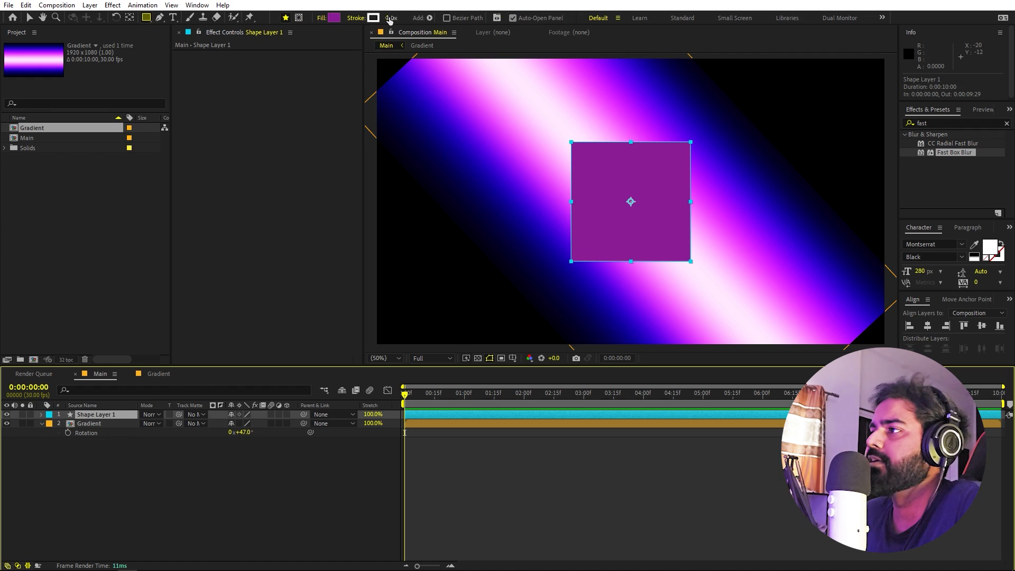
left_click(202, 487)
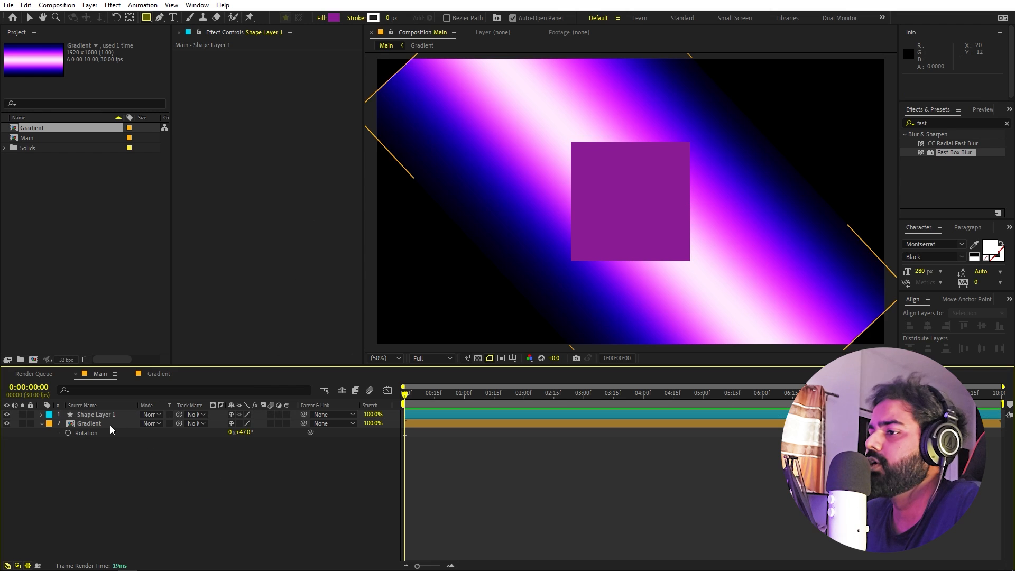
Scale the Gradient layer down to 44.5%
left_click(110, 424)
key("s")
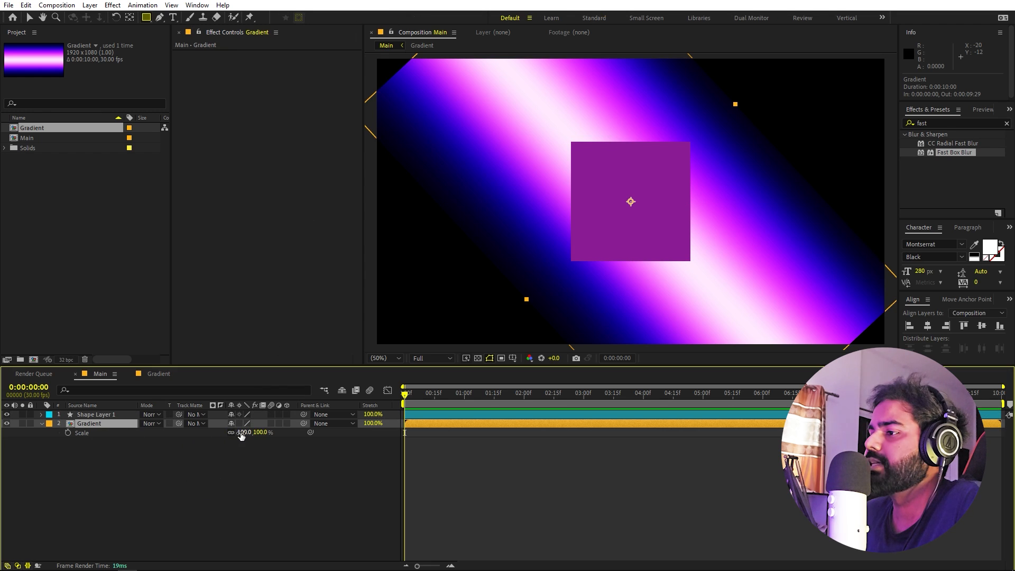
left_click_drag(241, 435, 62, 479)
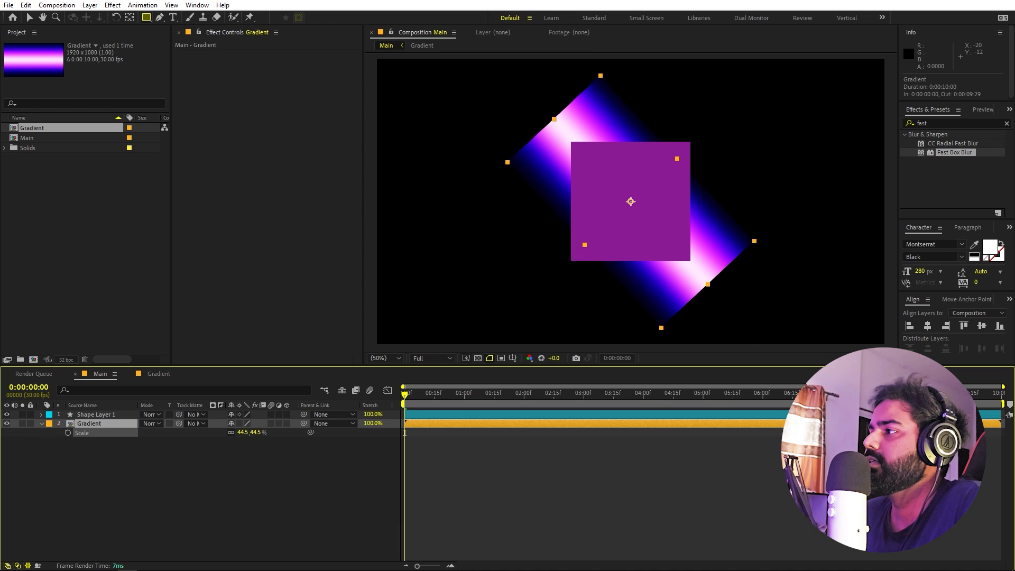
left_click(62, 480)
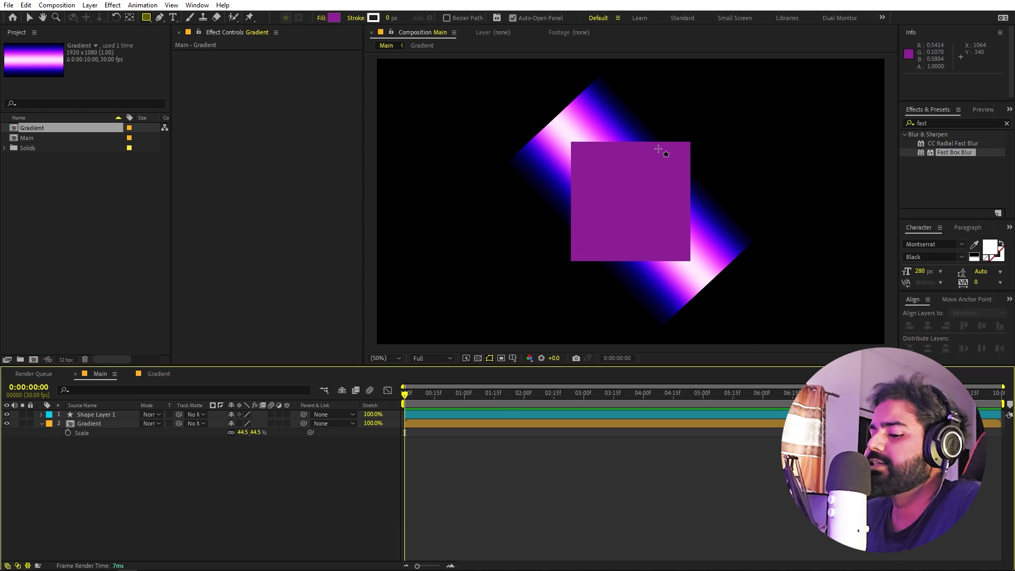
Set Shape Layer 1 as the track matte of the Gradient layer
key("v")
left_click(85, 423)
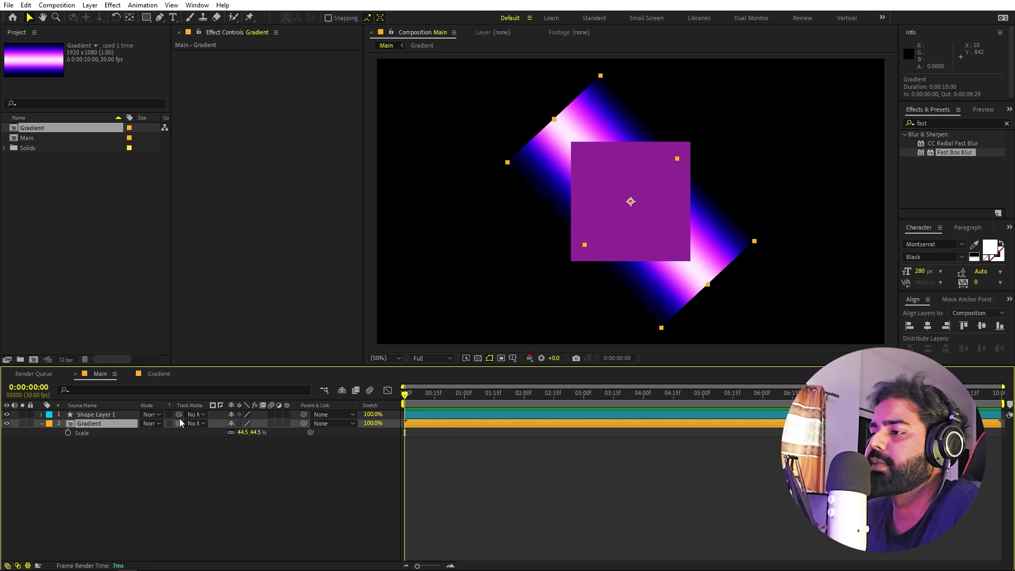
left_click(192, 423)
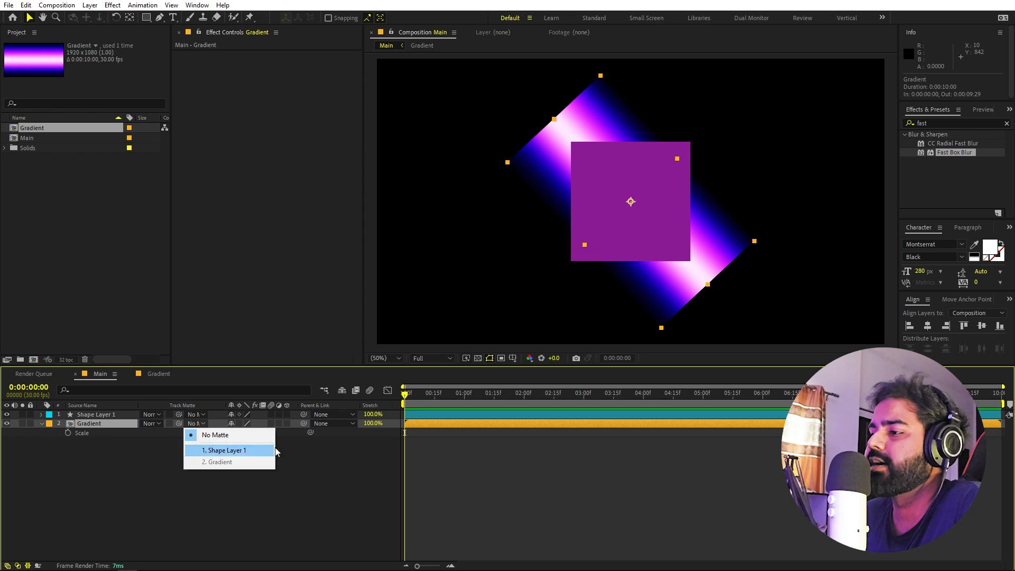
left_click(206, 489)
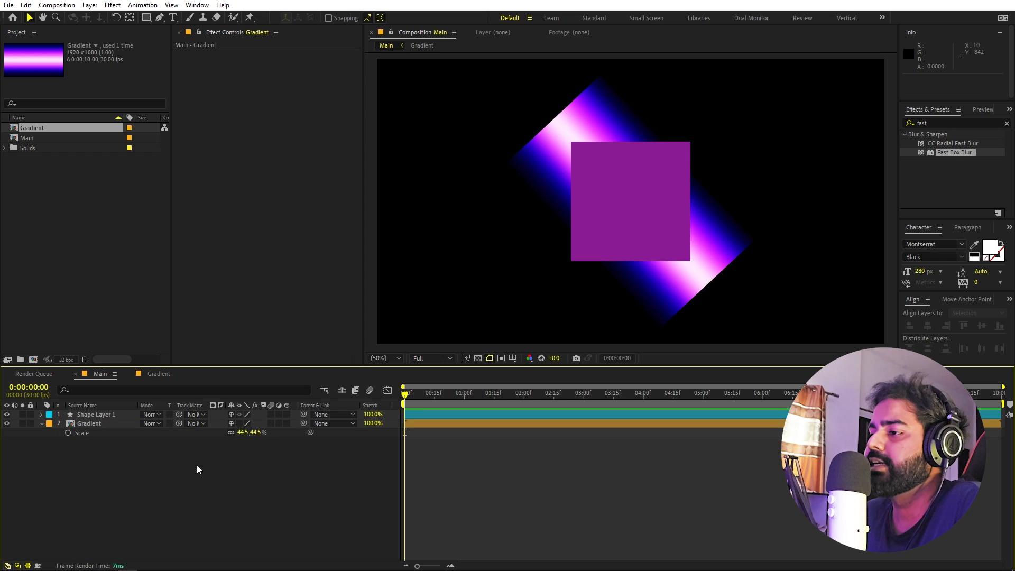
left_click(189, 424)
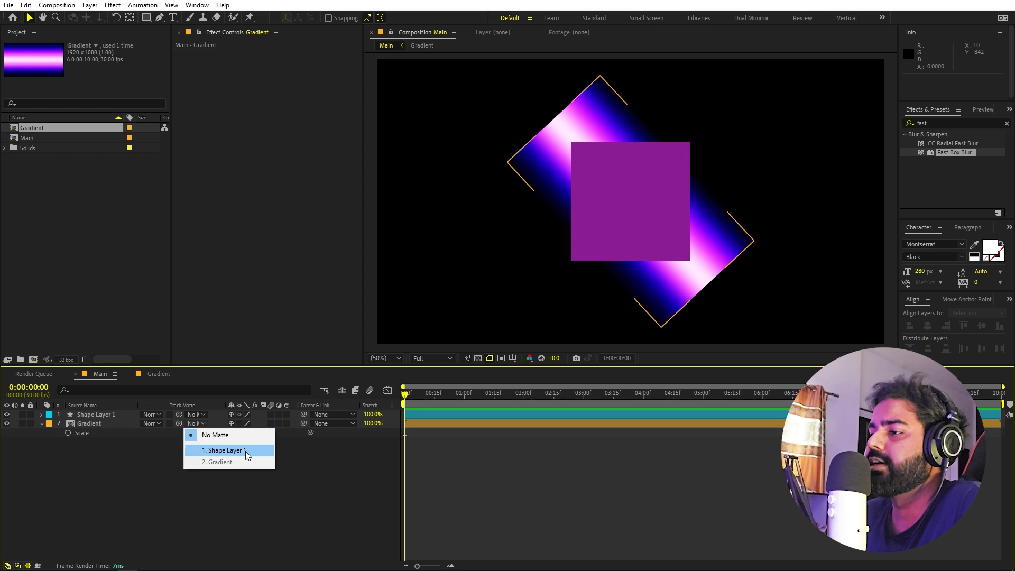
left_click(134, 429)
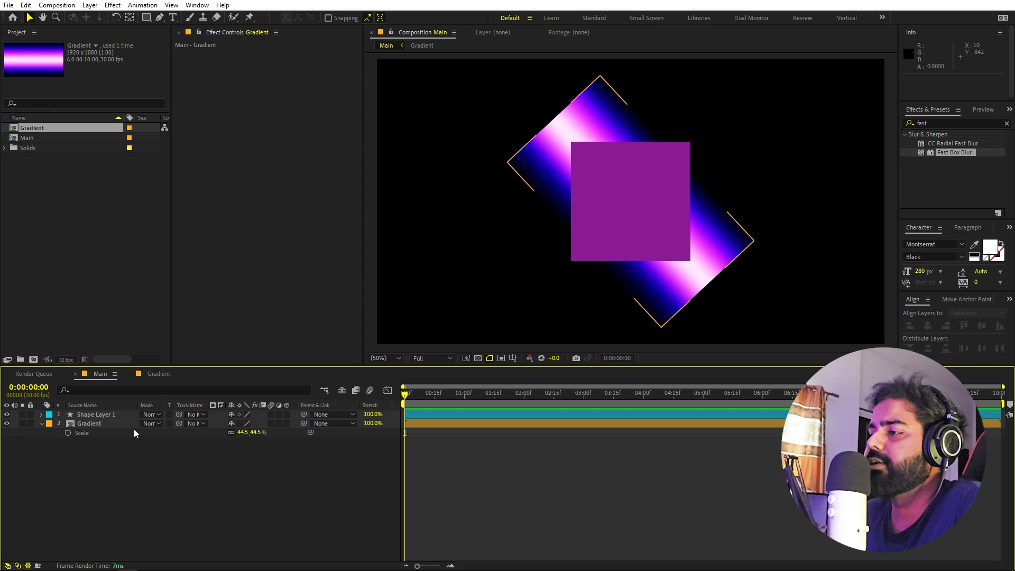
left_click(88, 423)
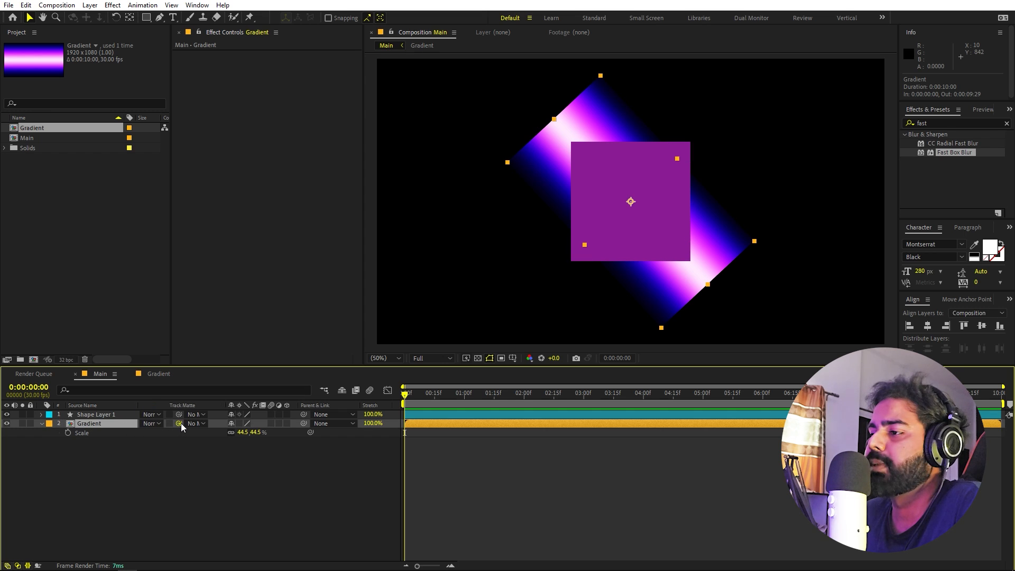
left_click_drag(180, 423, 77, 413)
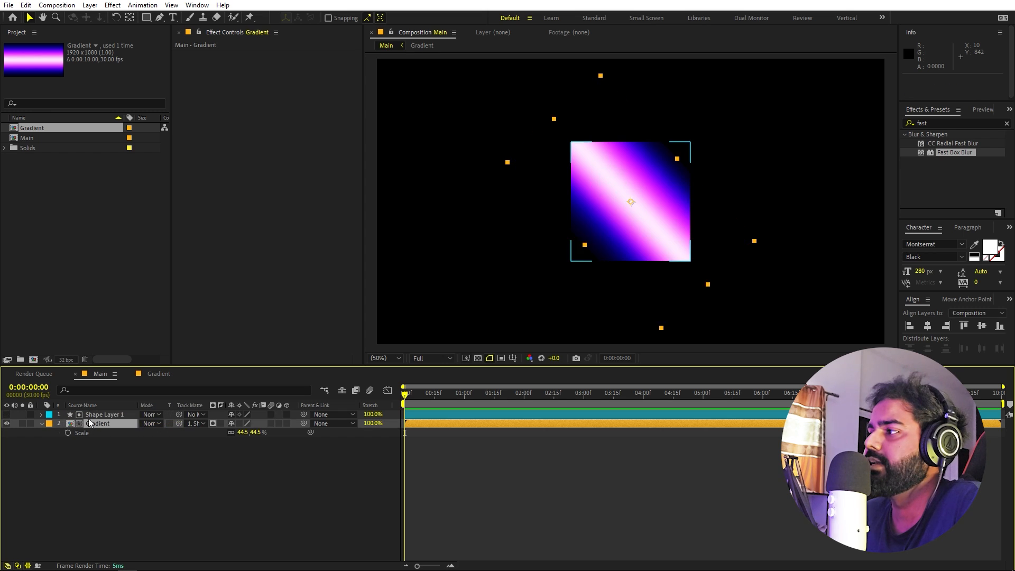
left_click(601, 482)
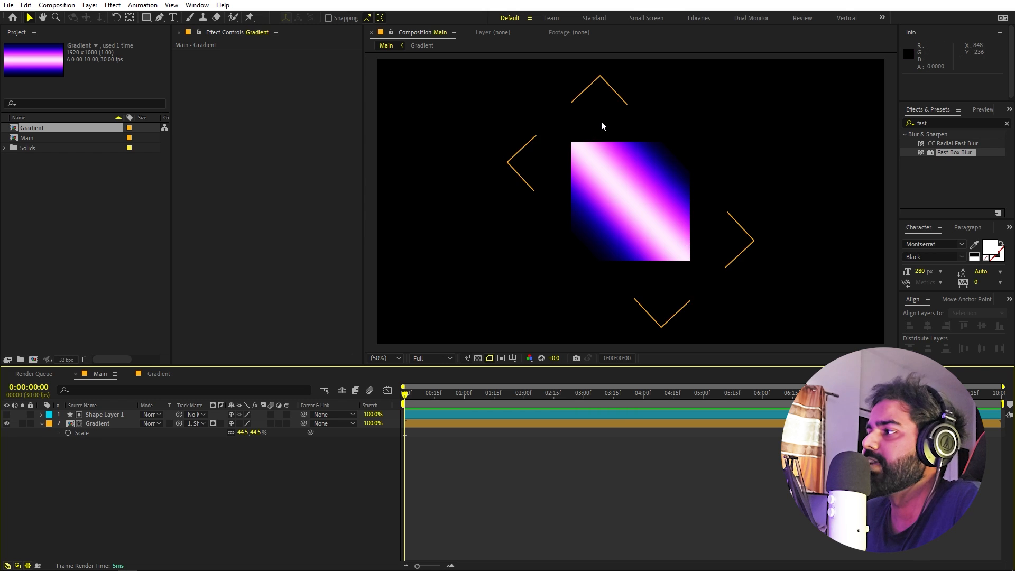
Start keyframing the Gradient layer's Position at the first frame and move it beyond the square's lower-left corner to 484, 900
left_click_drag(600, 125, 607, 80)
key("ctrl+z")
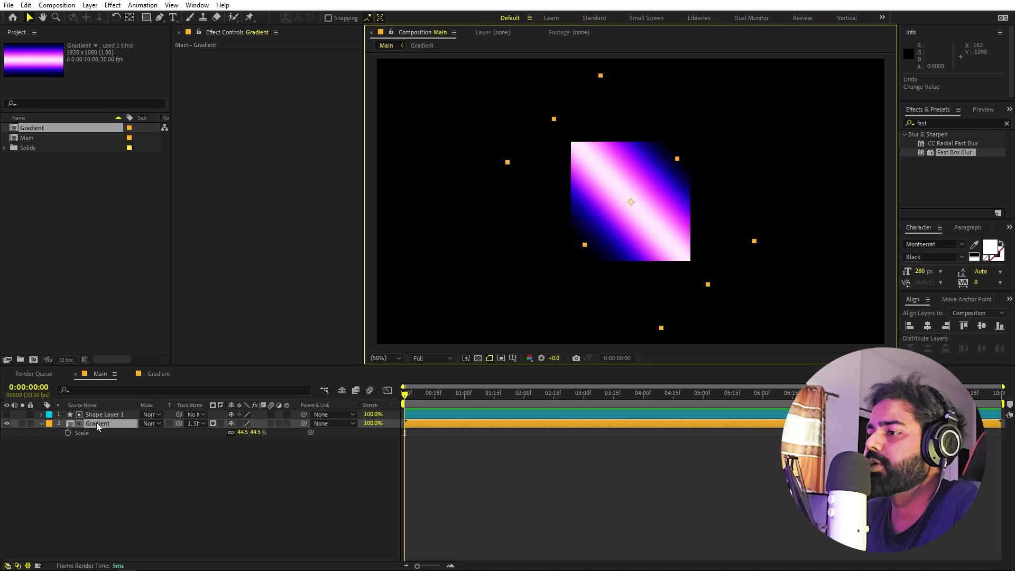
left_click(97, 423)
key("p")
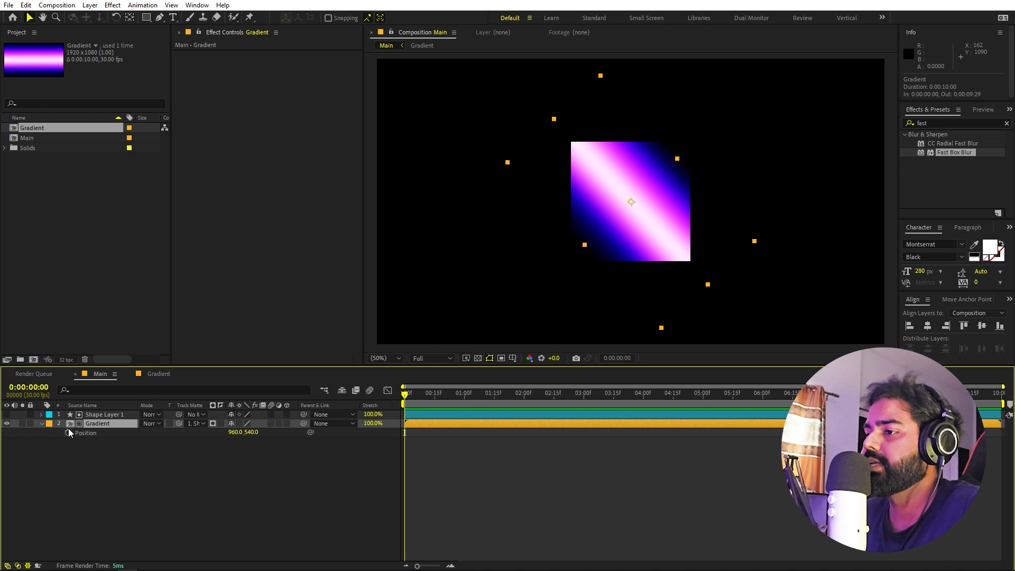
left_click(67, 433)
left_click_drag(615, 216, 494, 311)
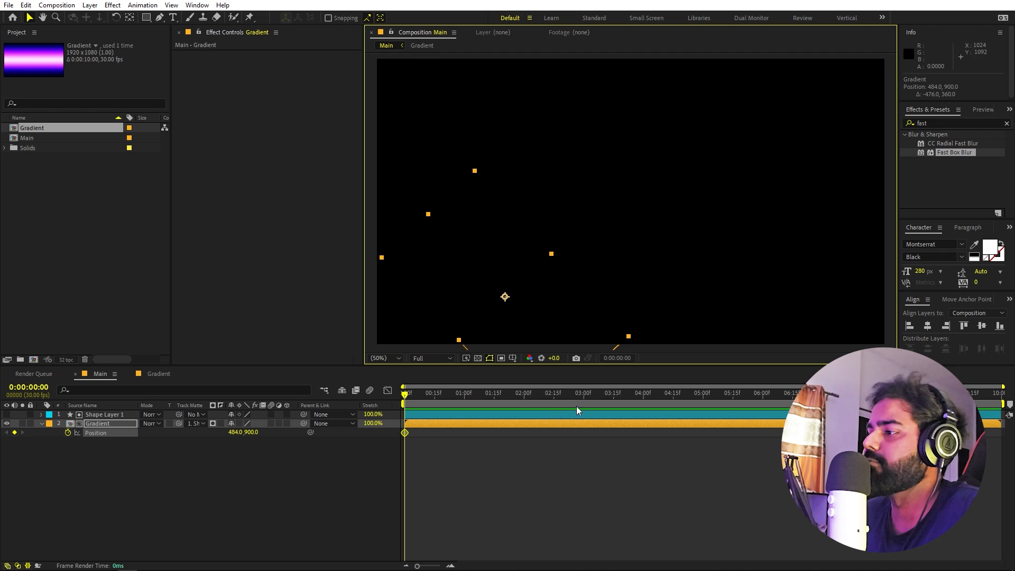
At 0:00:02:01, move the Gradient layer past the square's upper-right corner to 1408, 220, and preview the animation from the start
left_click_drag(415, 395, 526, 402)
left_click_drag(489, 294, 721, 119)
left_click_drag(465, 397, 192, 426)
key("space")
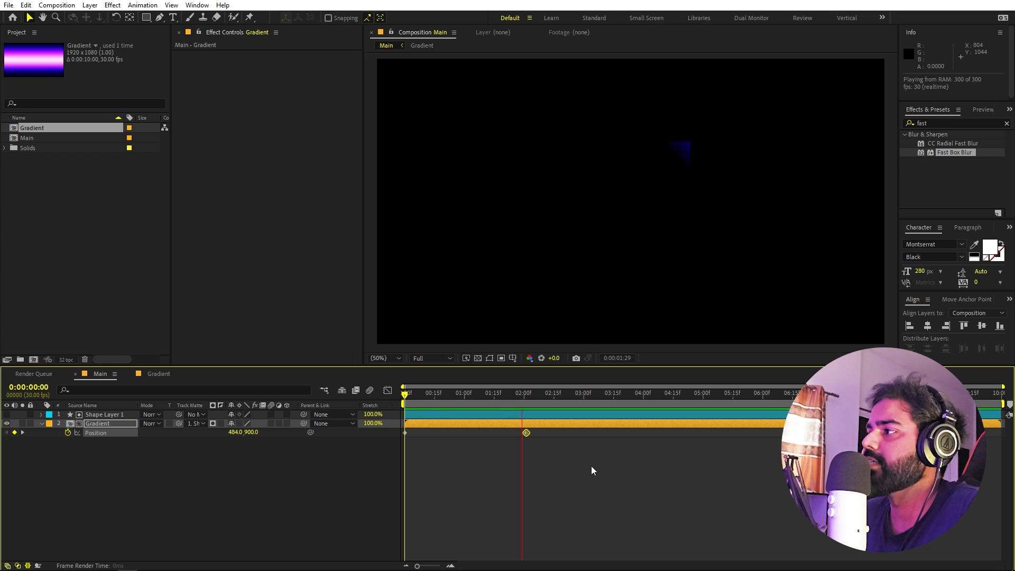
At 0:00:02:01, duplicate the Gradient layer and remove all Position keyframes from the copy
left_click_drag(539, 406, 511, 392)
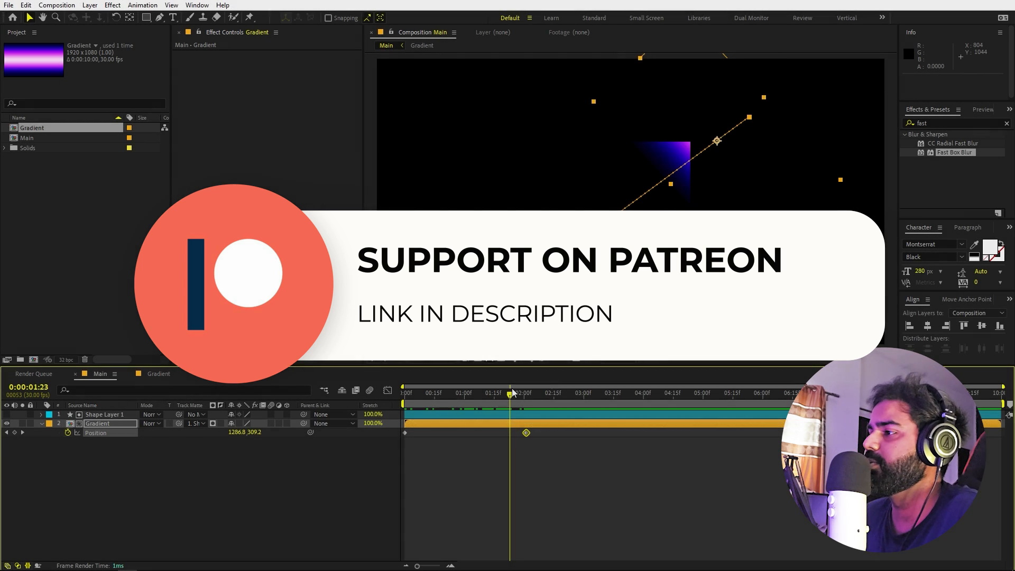
mouse_move(512, 392)
left_mouse_down()
mouse_move(526, 393)
mouse_move(424, 399)
mouse_move(505, 396)
left_mouse_up()
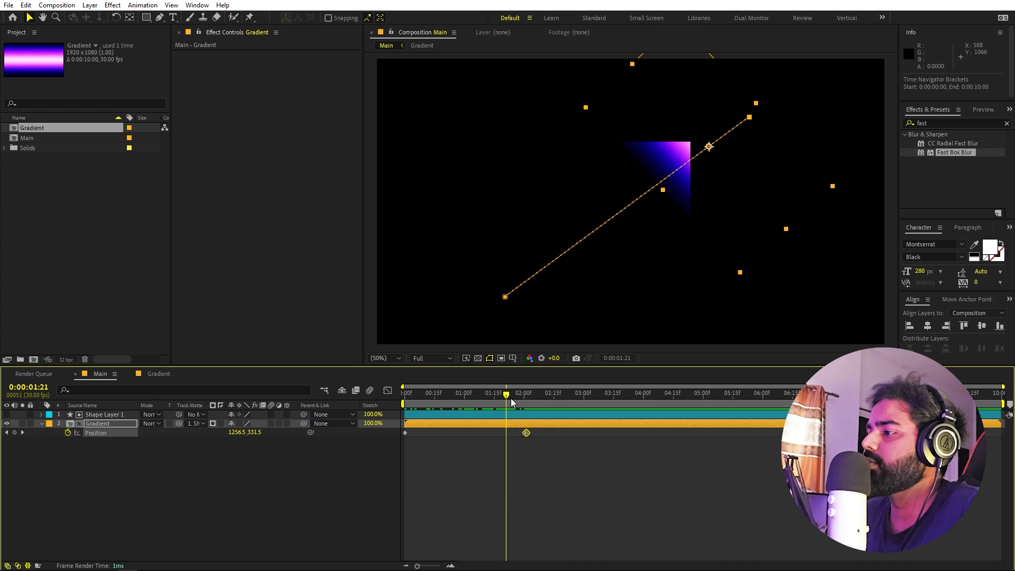
left_click_drag(510, 398, 526, 396)
left_click(350, 452)
left_click(98, 427)
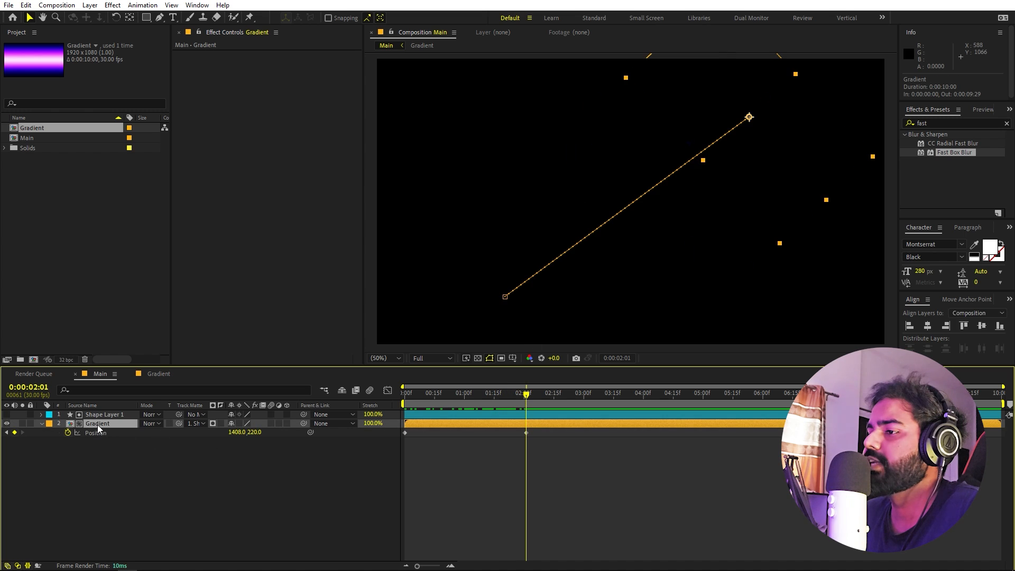
key("ctrl+d")
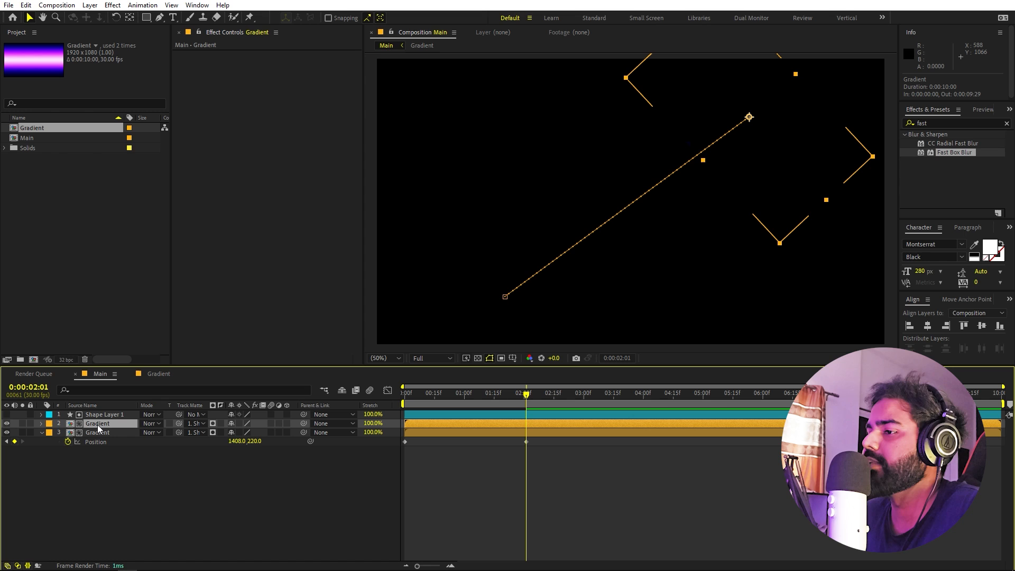
key("p")
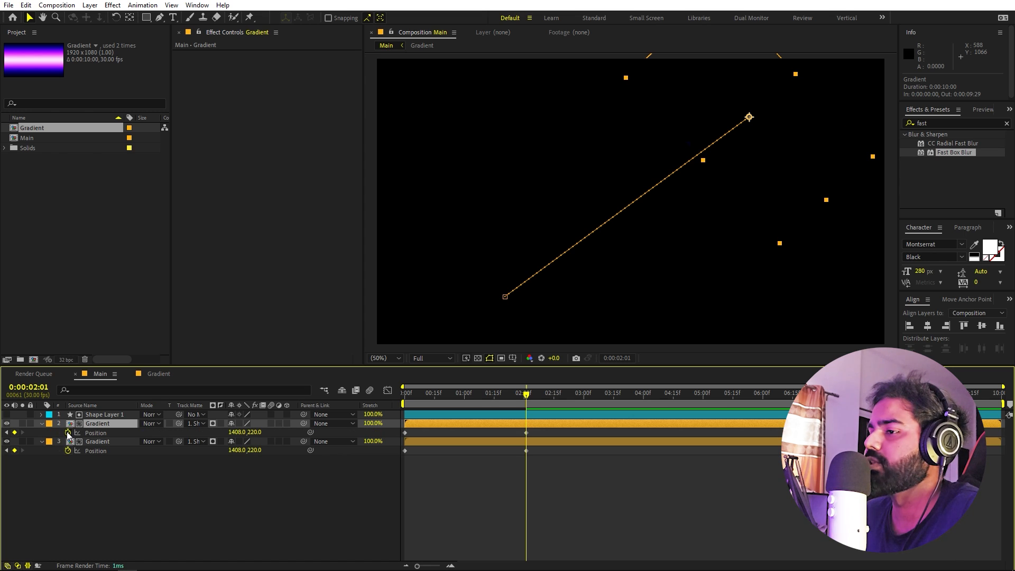
left_click(68, 433)
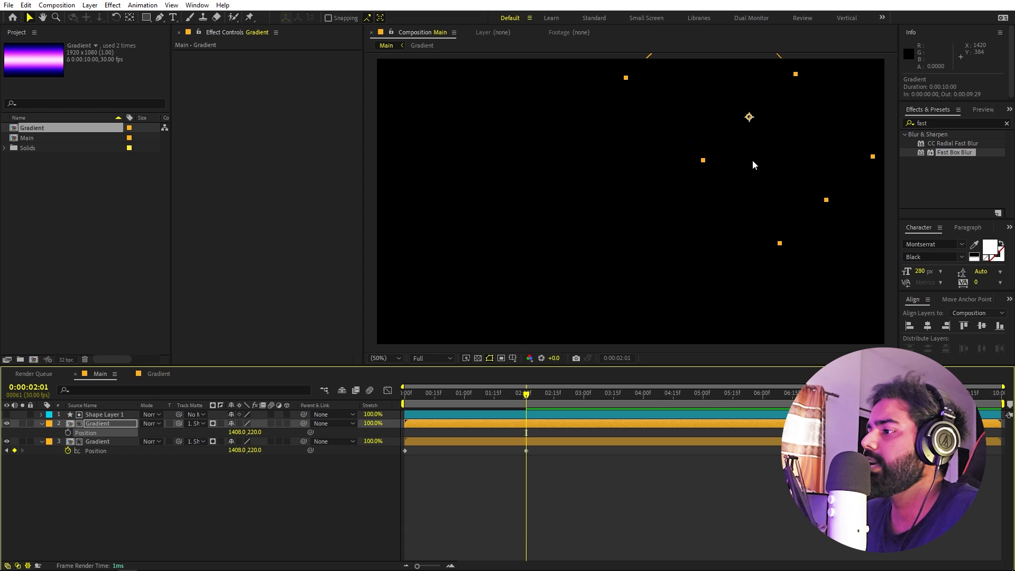
Move the copied gradient to 676, 790 in the square's lower-left corner, and shift the original gradient's end keyframe to 1294, 308
left_click_drag(753, 158, 560, 311)
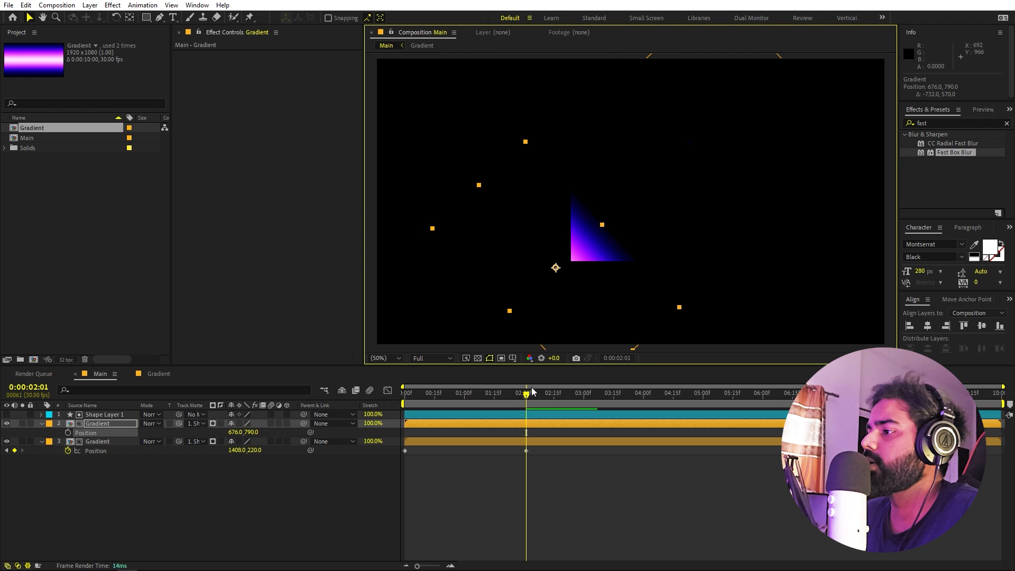
left_click(524, 442)
left_click_drag(753, 104, 721, 128)
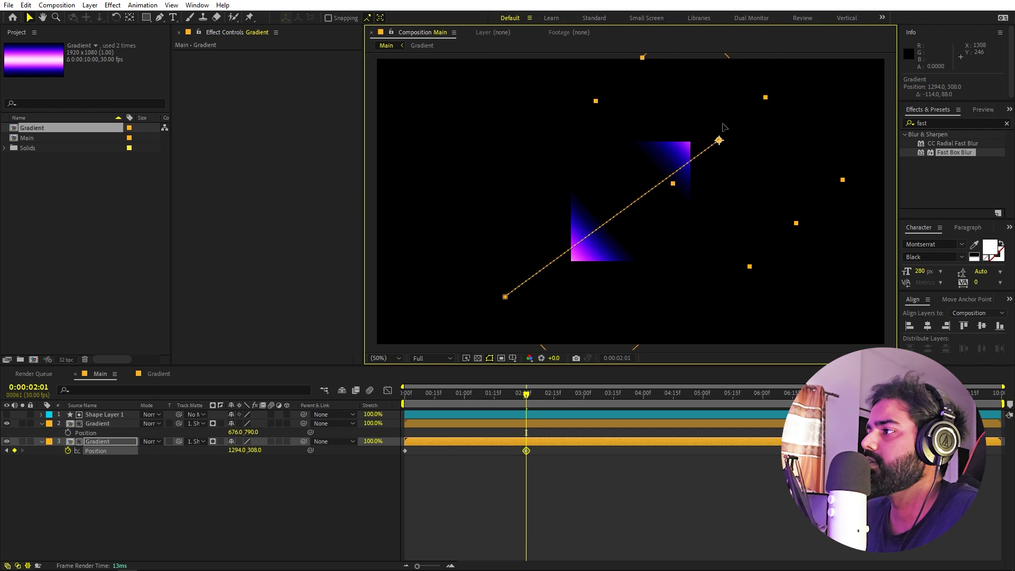
left_click(623, 499)
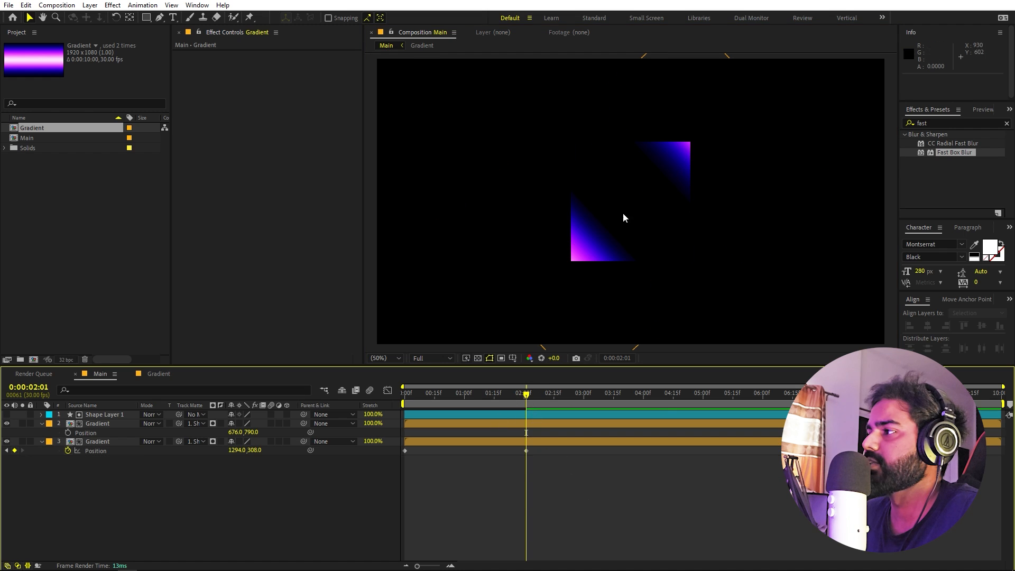
Parent the copied Gradient layer to the animated Gradient layer and play the animation from the start
left_click(526, 423)
left_click(486, 426)
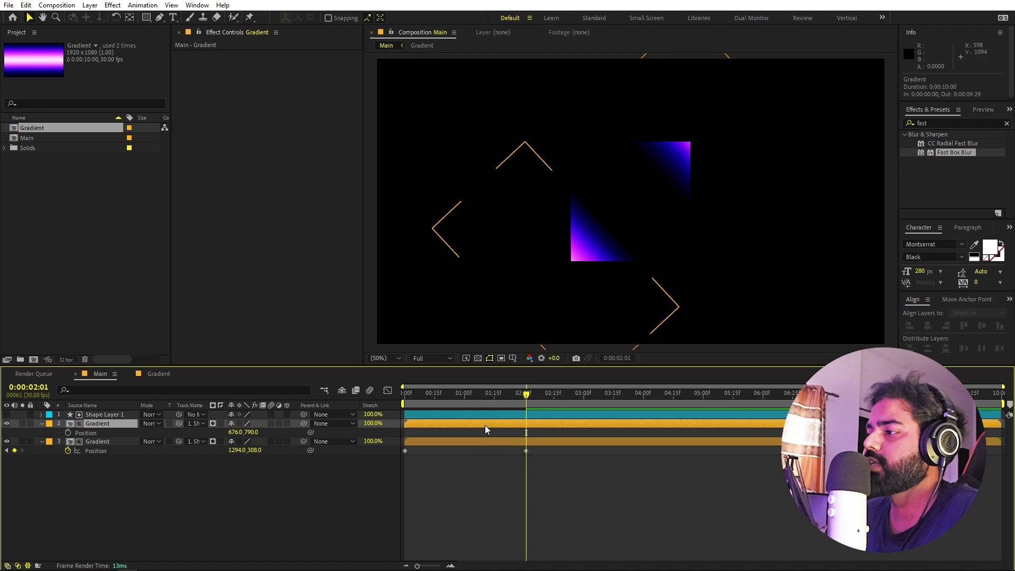
left_click_drag(303, 424, 170, 442)
left_click(516, 394)
key("space")
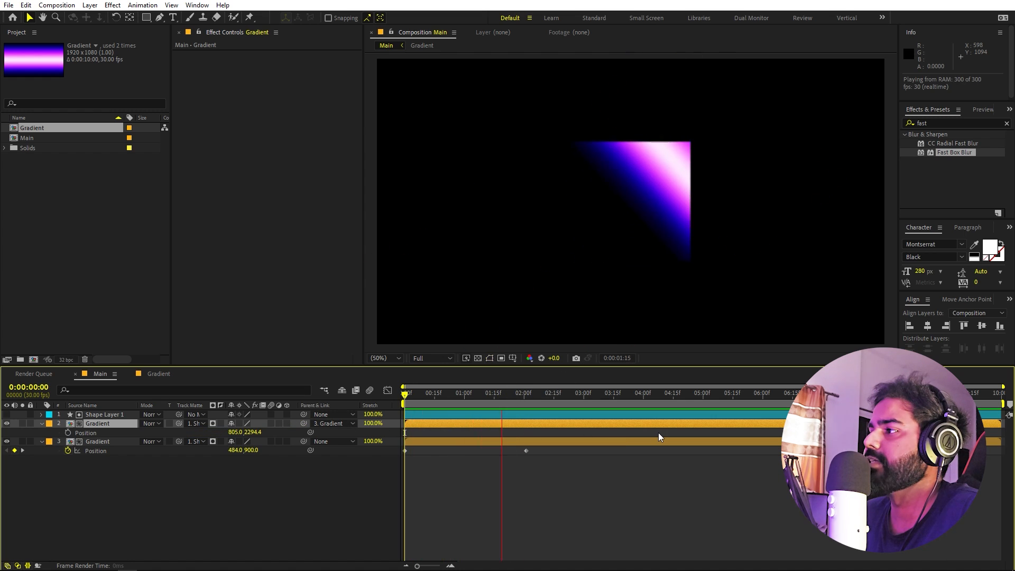
Stop playback, shift the animated Gradient's end Position keyframe to about 0:00:02:17 and apply Easy Ease to both keyframes
key("space")
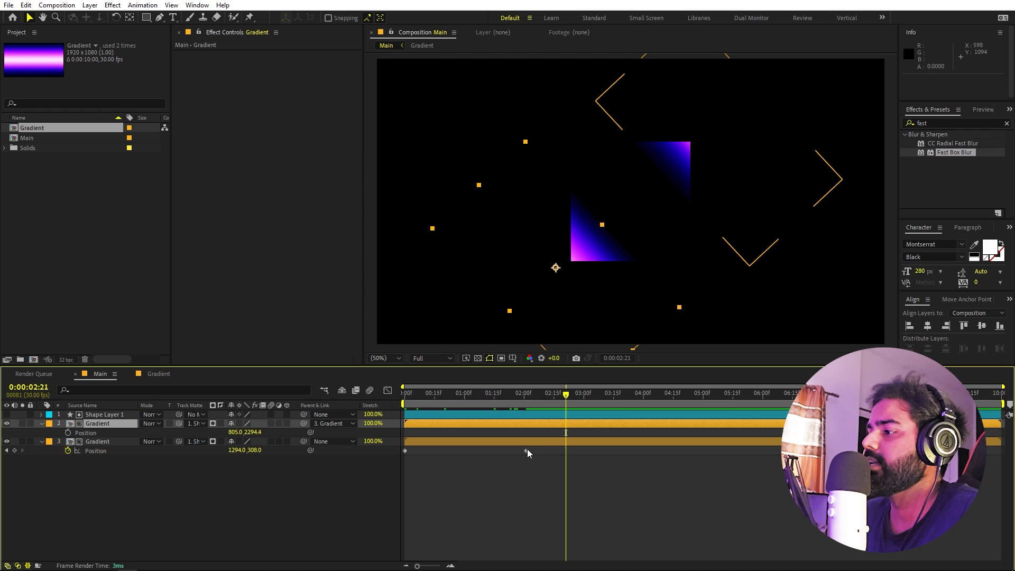
left_click_drag(528, 448, 361, 448)
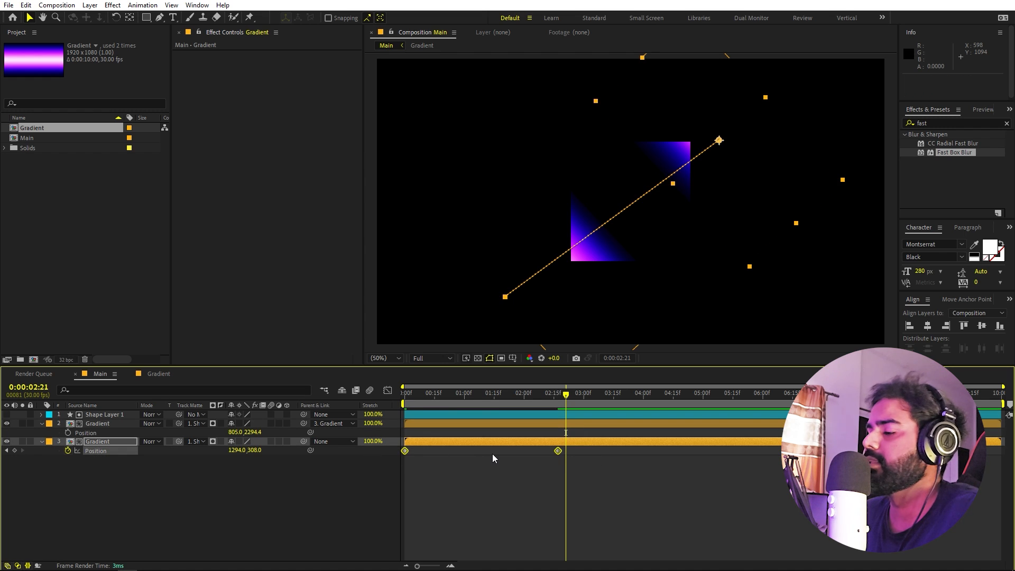
key("F9")
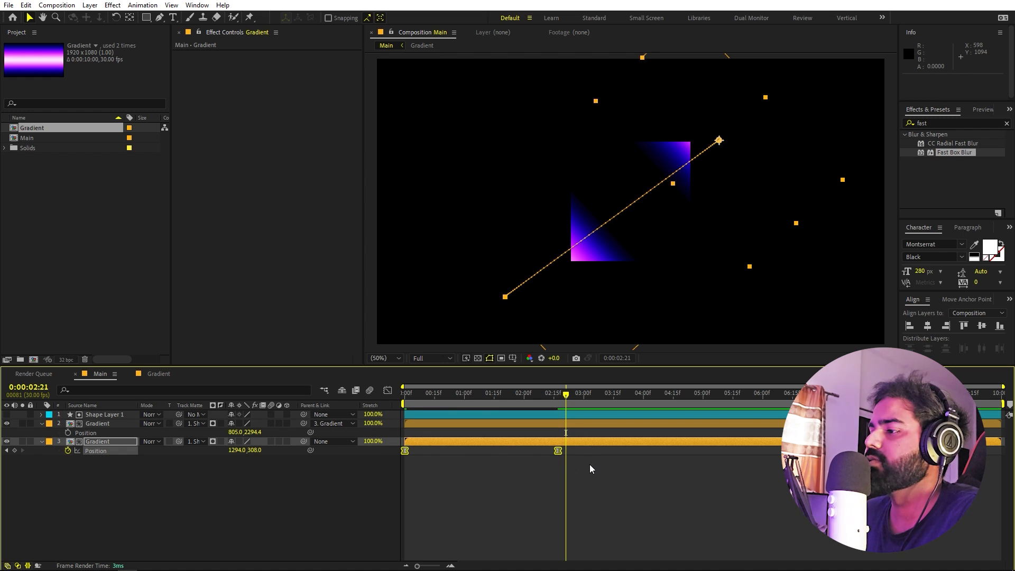
Reshape the Gradient's Position speed graph to peak early at about 1178 px/sec with a long ease-out, and preview it from the start
left_click(387, 391)
left_click(595, 555)
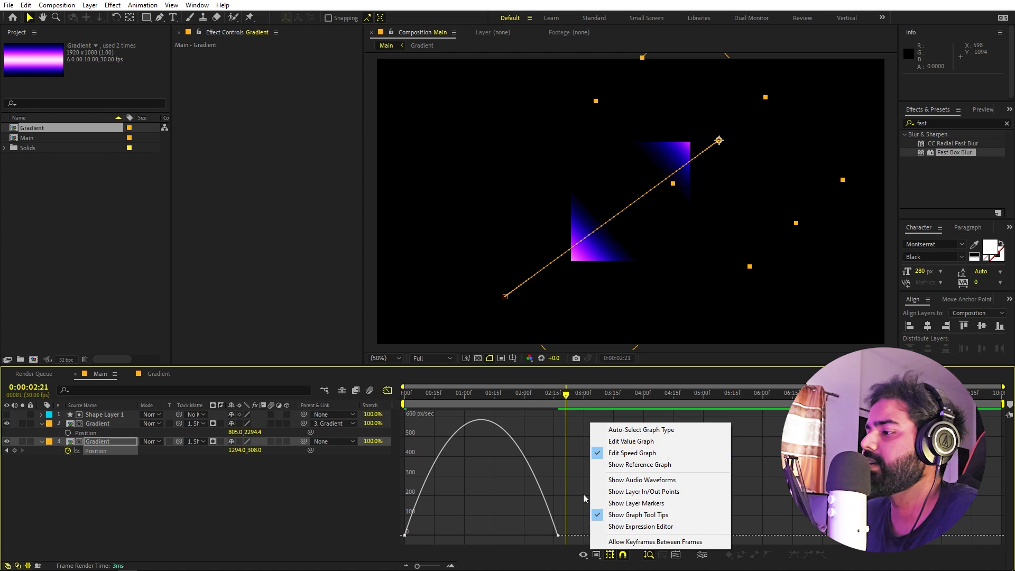
left_click(545, 555)
left_click_drag(595, 497, 489, 535)
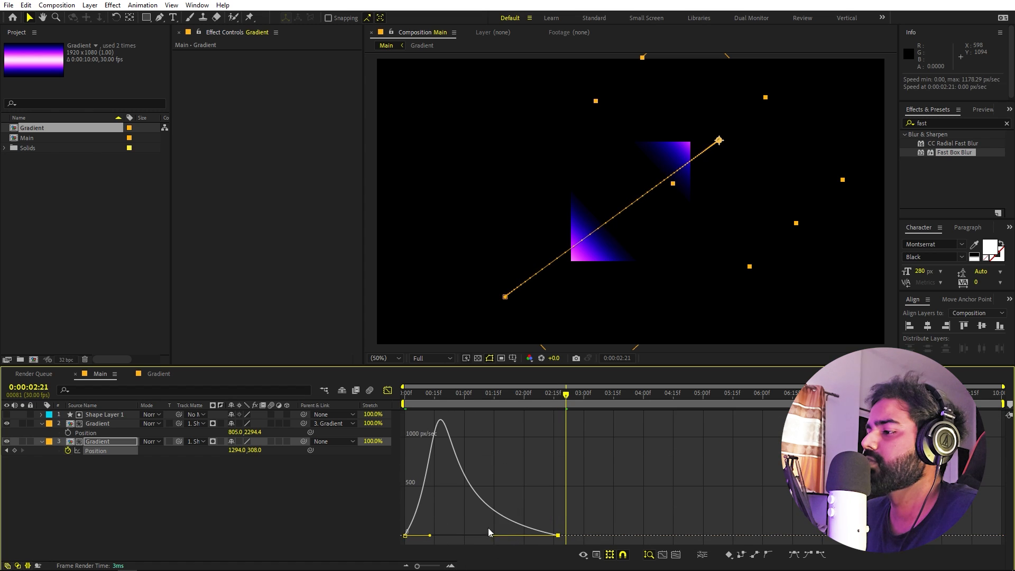
key("Home")
key("space")
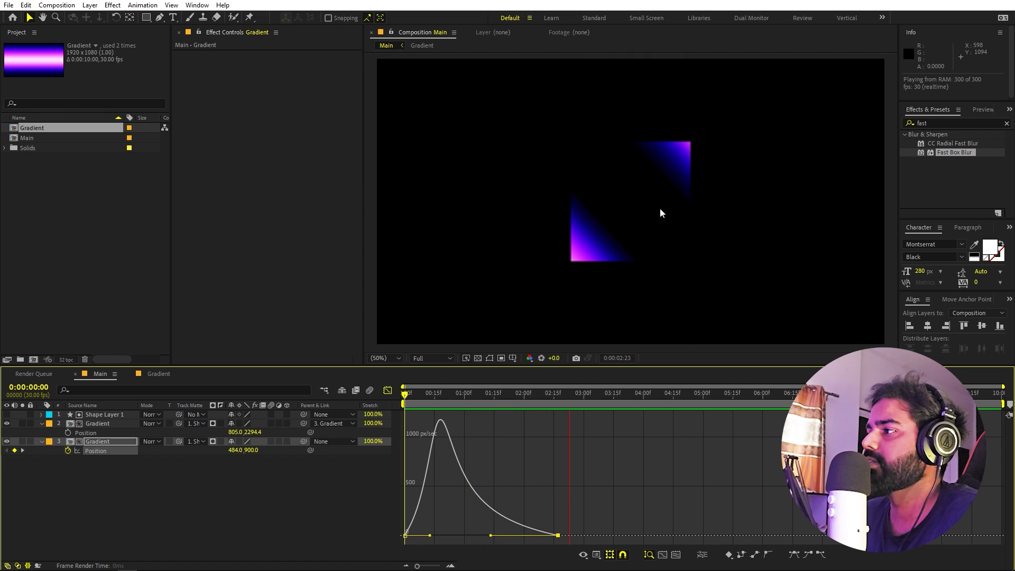
key("space")
left_click(388, 390)
left_click(525, 493)
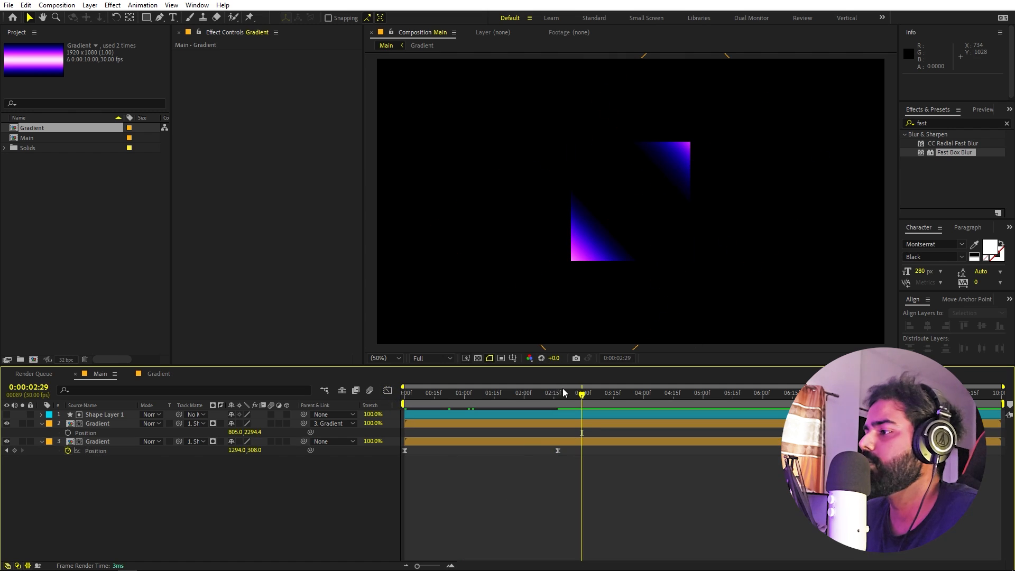
Collapse both Gradient layers' properties, duplicate Shape Layer 1 and make the copied square visible
left_click_drag(568, 394, 573, 428)
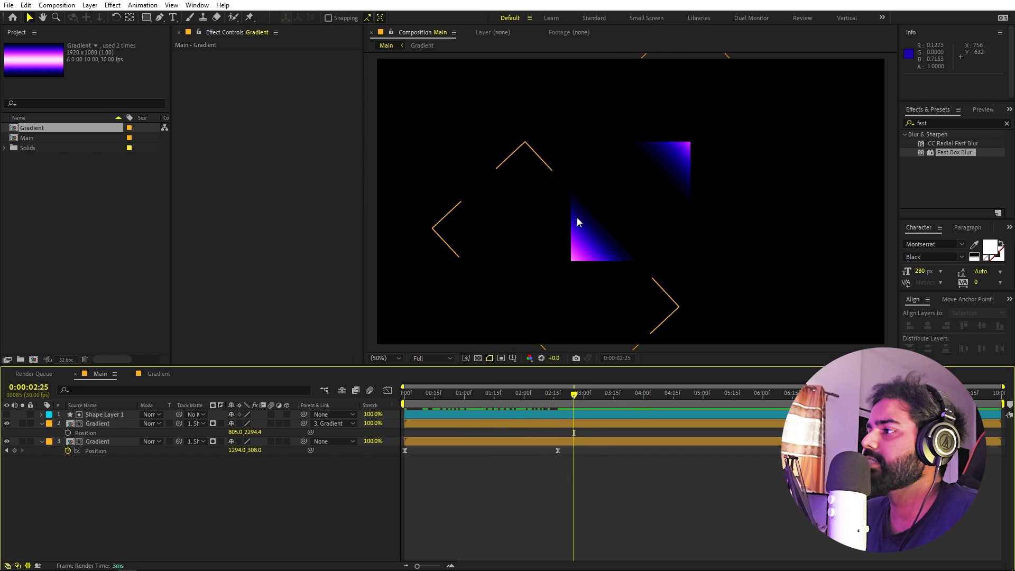
left_click(42, 423)
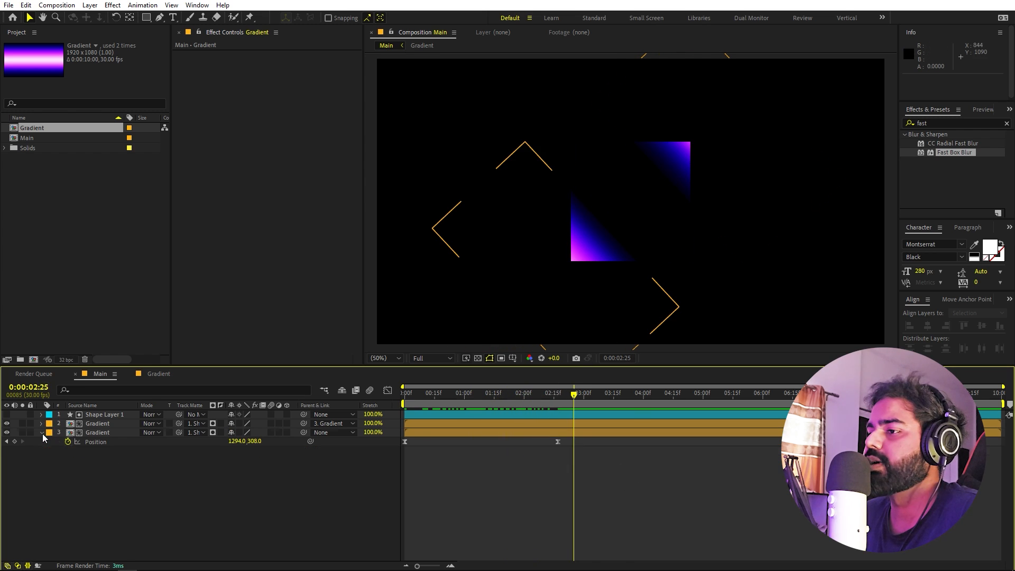
left_click(42, 432)
left_click(102, 416)
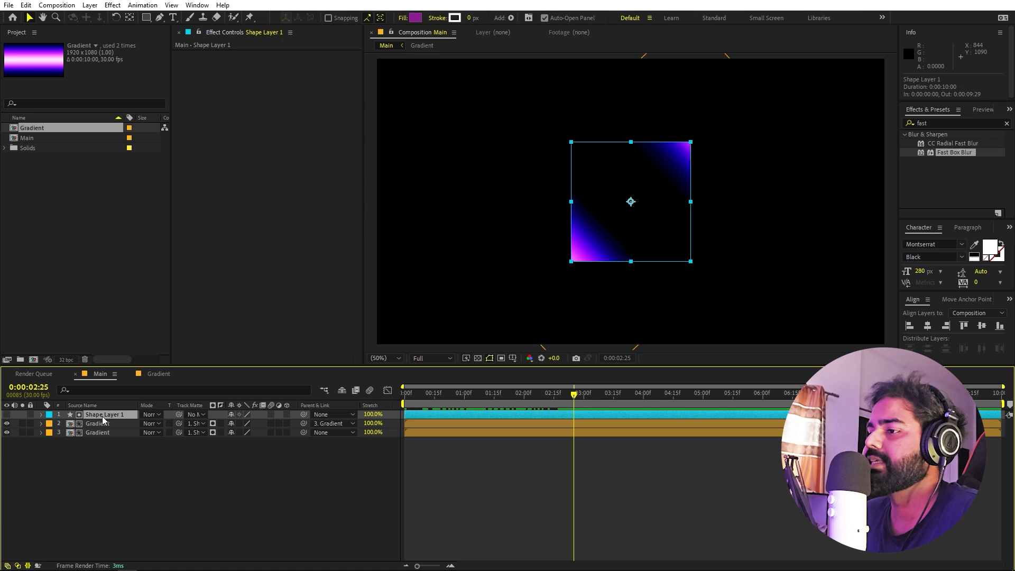
key("ctrl+d")
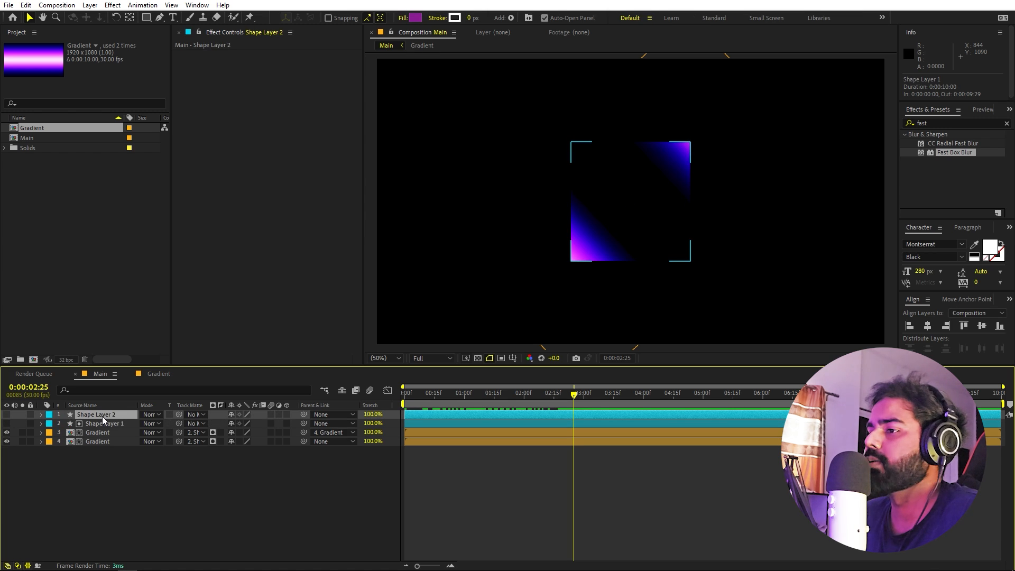
left_click(7, 415)
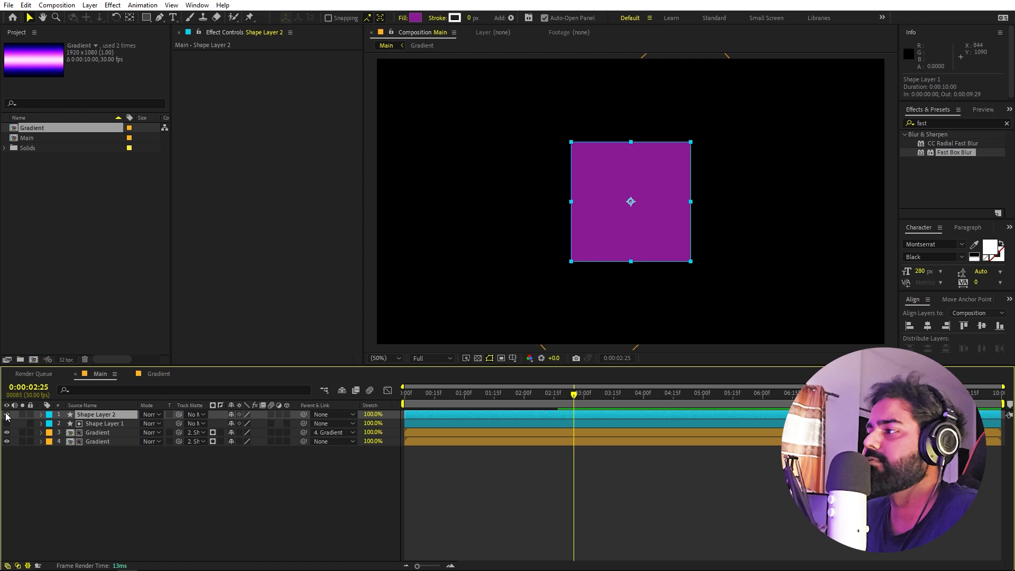
Set Shape Layer 2's fill to None and give it a thin white stroke
left_click(403, 18)
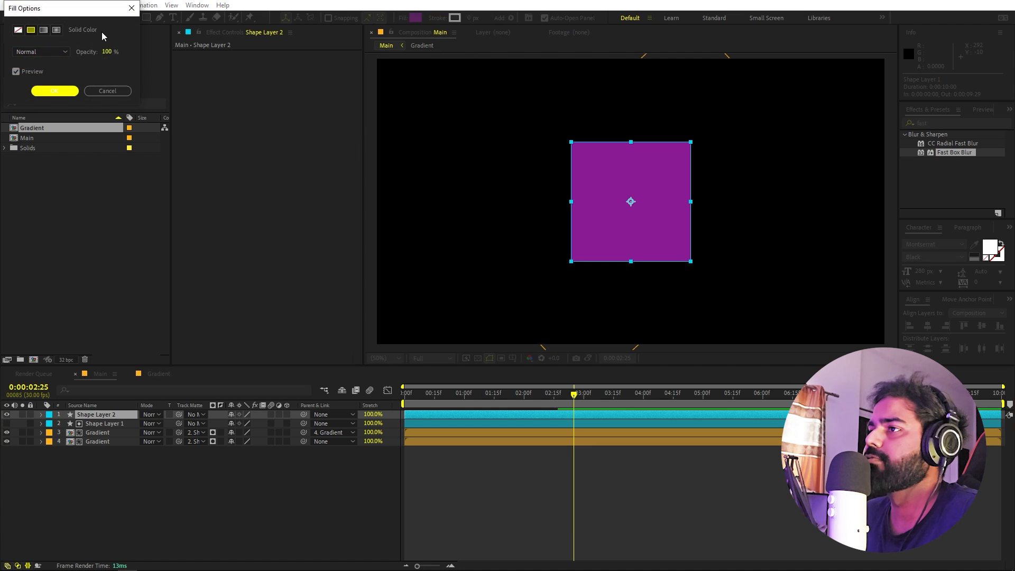
left_click(17, 31)
left_click(55, 91)
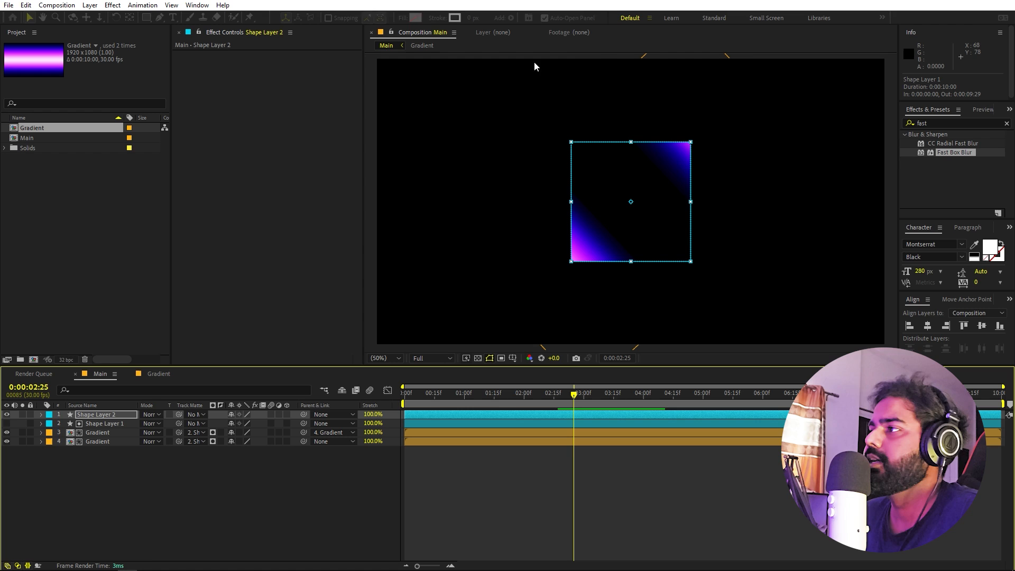
left_click(470, 19)
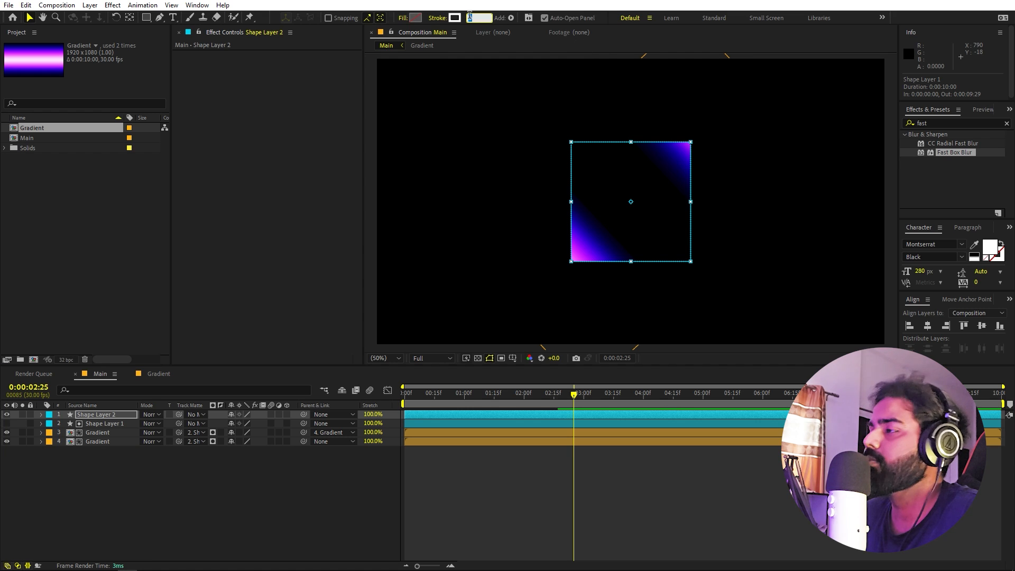
key("Return")
key("F2")
scroll(637, 237, "down", 2)
scroll(613, 217, "up", 2)
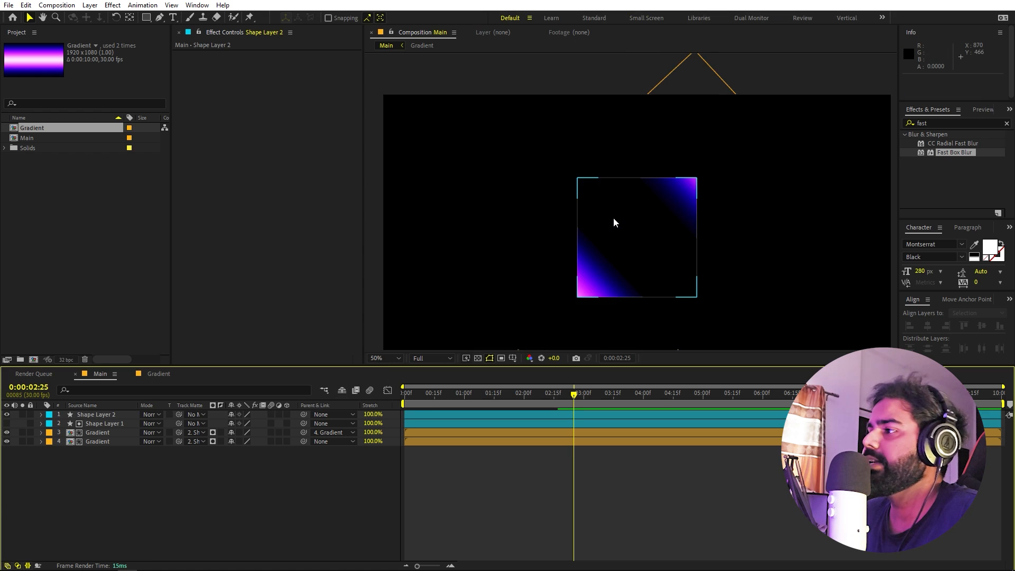
Duplicate the animated Gradient layer, place the copy directly below Shape Layer 2 and use Shape Layer 2 as its track matte
left_click(100, 441)
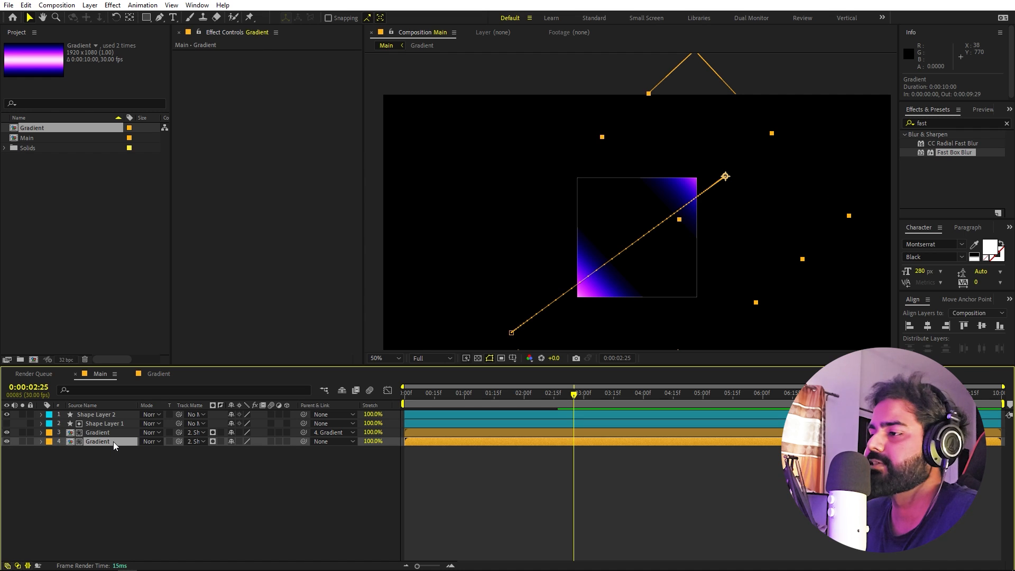
key("ctrl+d")
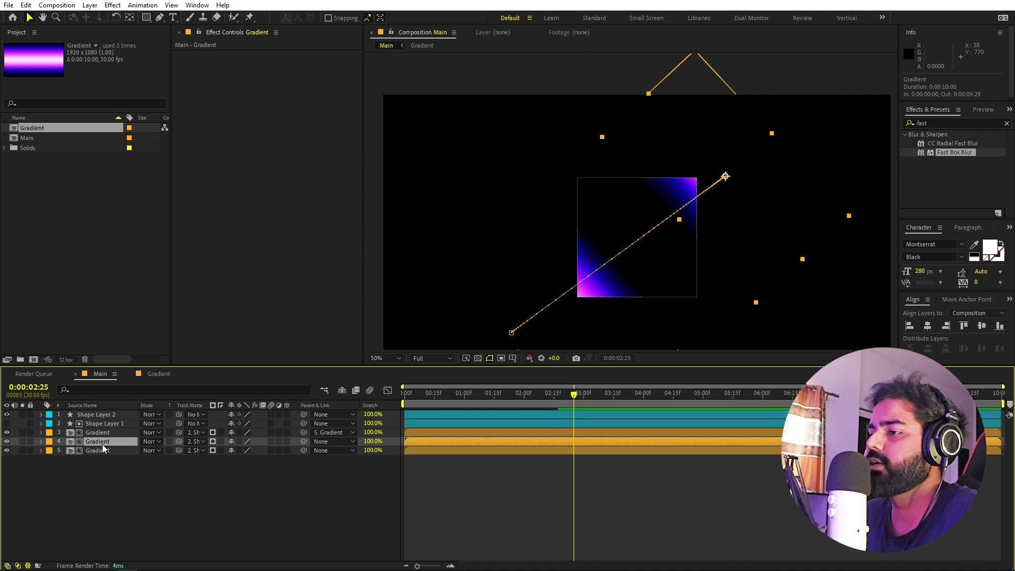
left_click_drag(102, 442, 103, 422)
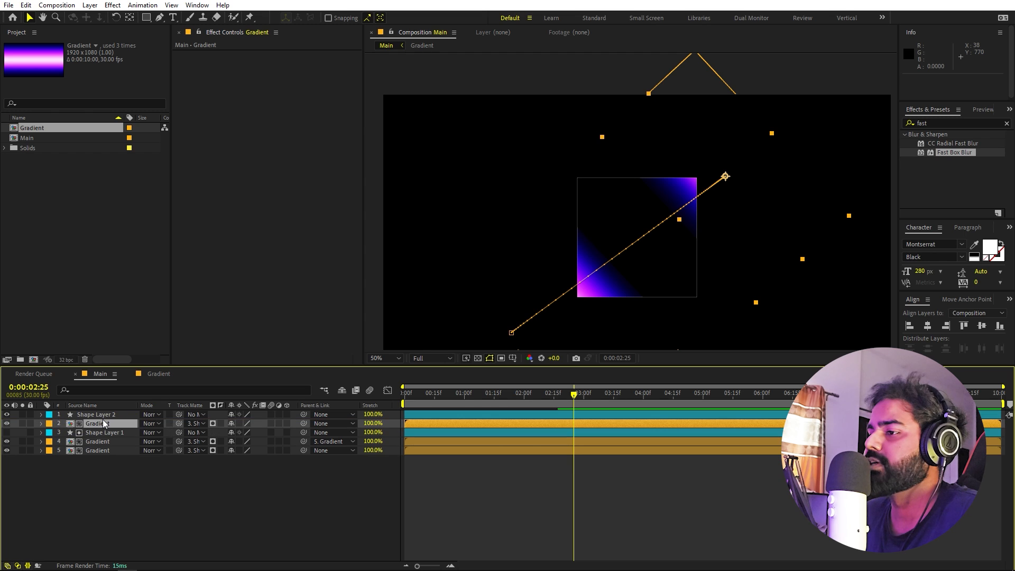
left_click_drag(179, 424, 80, 416)
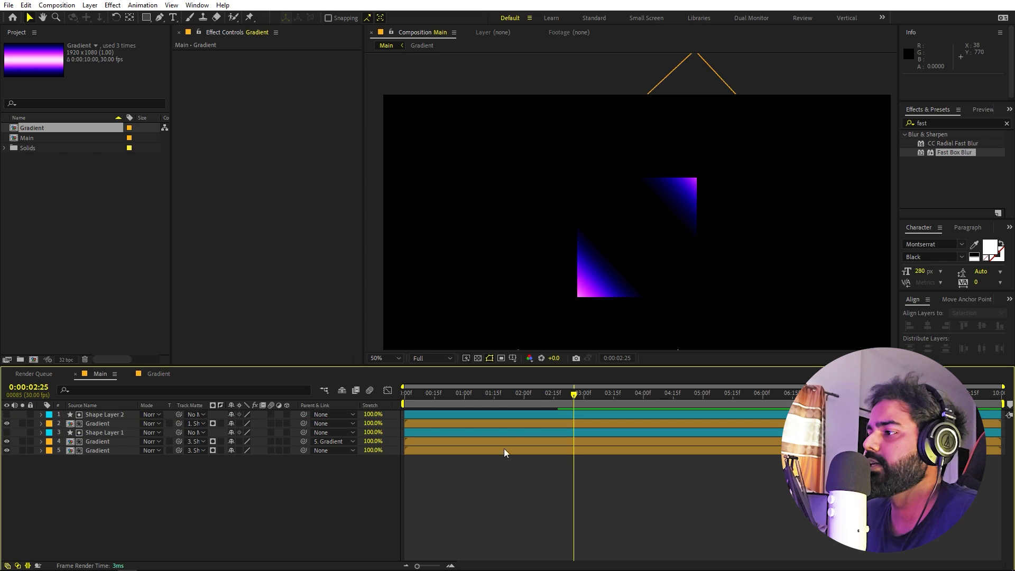
At 0:00:00:00, move the outline's Gradient layer to 702, 728 near the square's lower-left corner
key("Home")
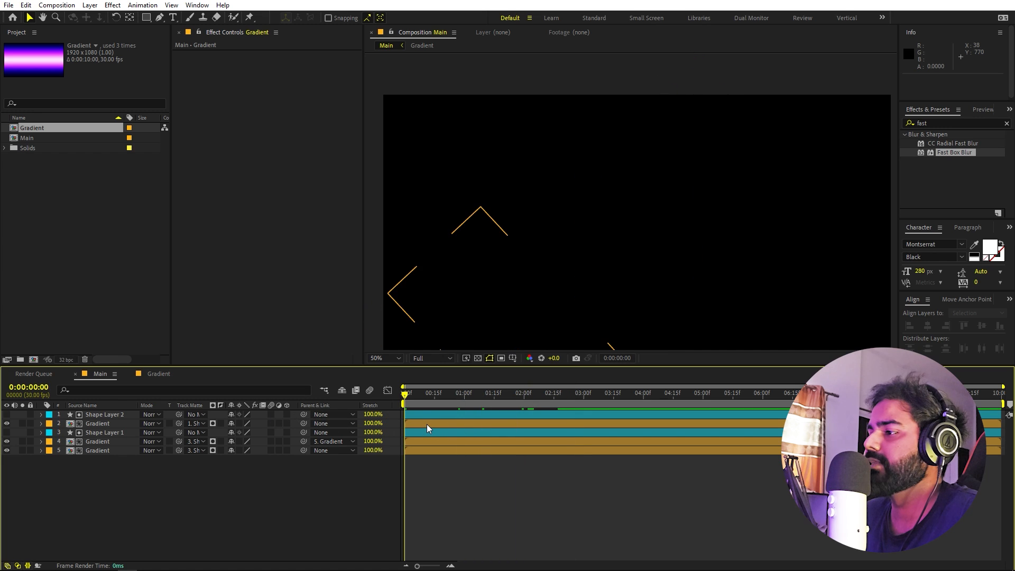
left_click(426, 424)
key("p")
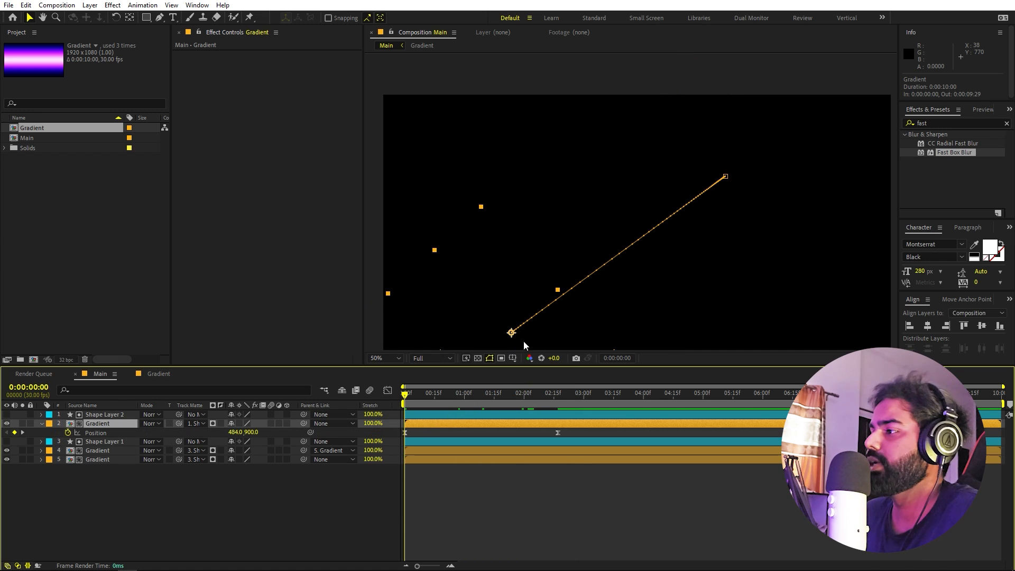
left_click_drag(481, 319, 578, 199)
scroll(542, 264, "up", 1)
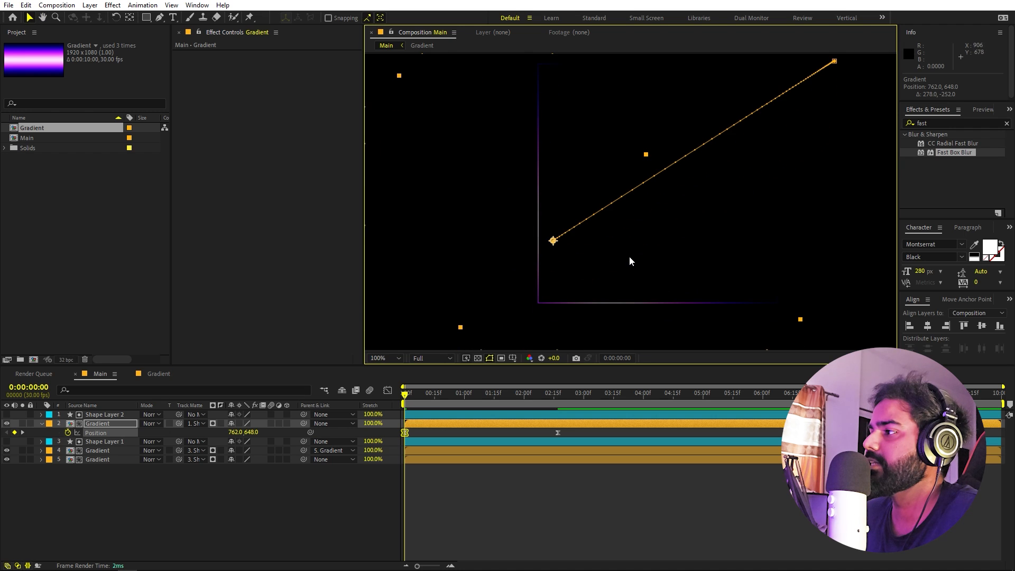
scroll(628, 256, "down", 2)
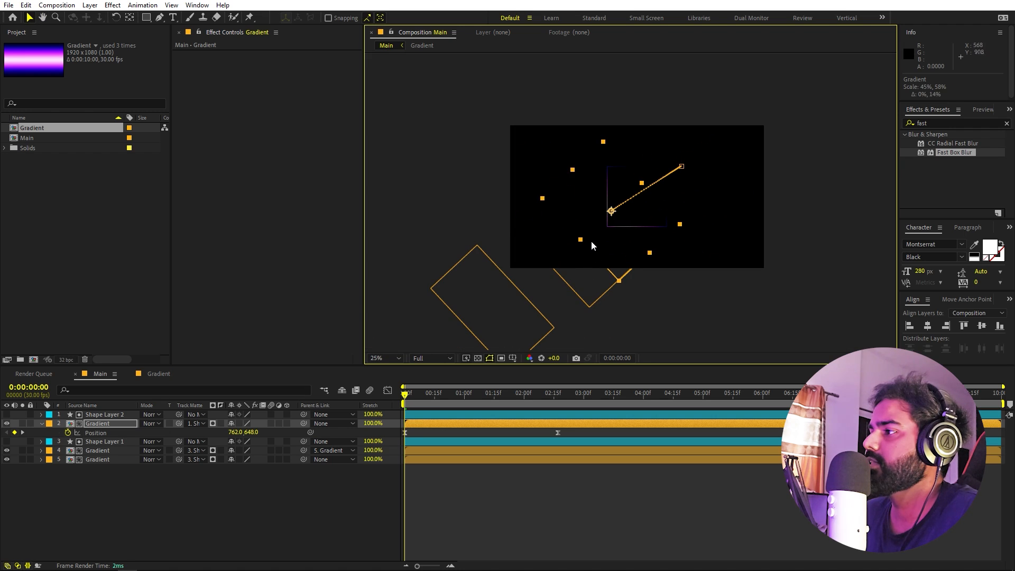
left_click_drag(616, 226, 610, 239)
Rotate the outline's Gradient layer to 156° and scrub through the sweep to check it against the square
key("r")
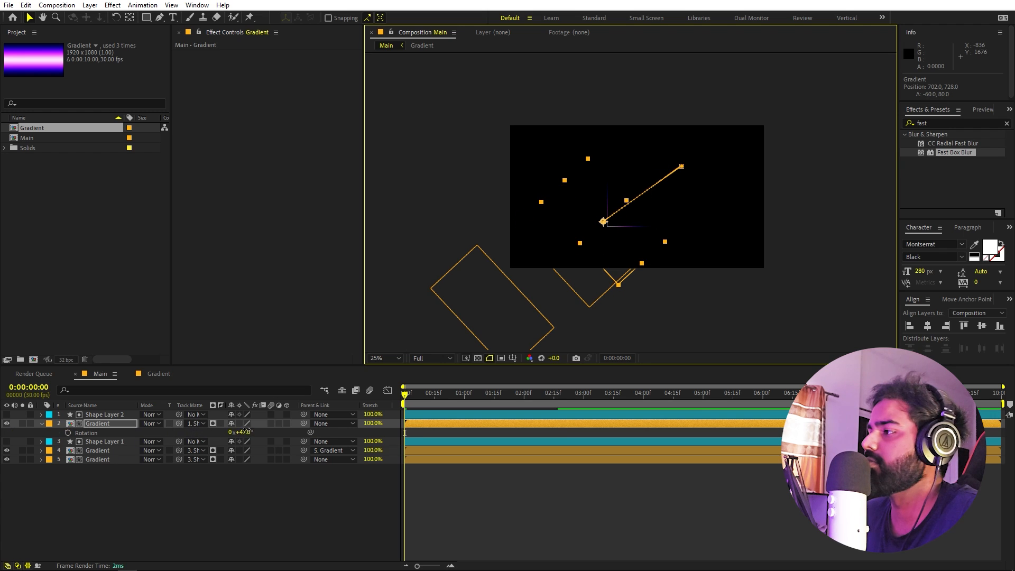
left_click_drag(246, 431, 302, 428)
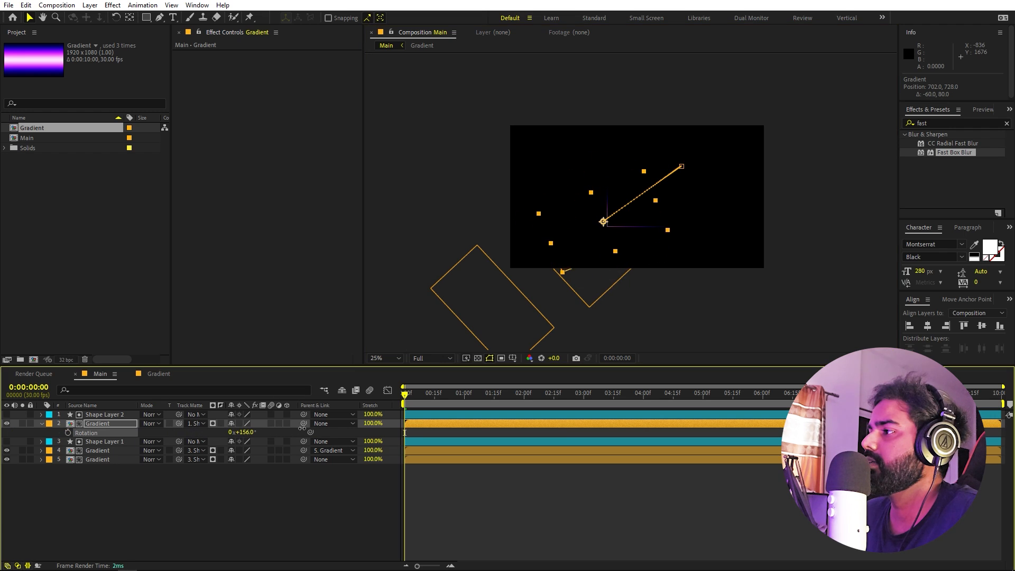
left_click_drag(426, 401, 454, 397)
key("slash")
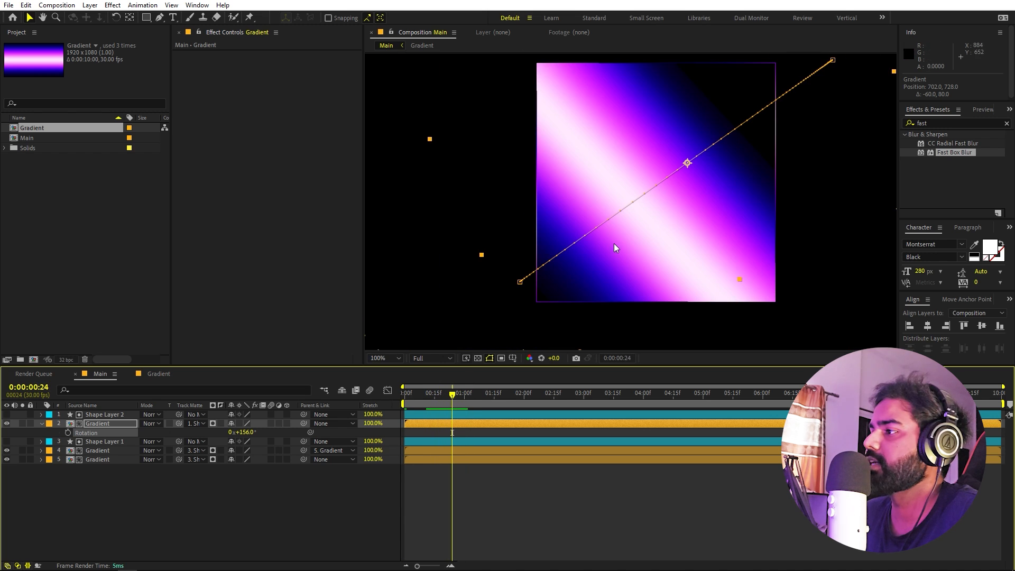
key("comma")
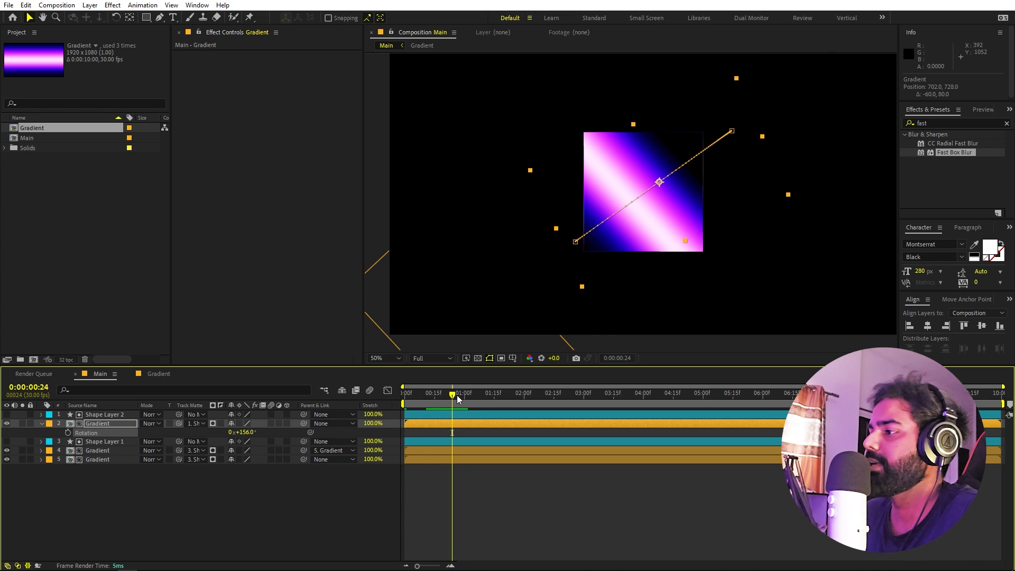
left_click_drag(457, 395, 521, 400)
Back at 0:00:00:00, move the outline's Gradient layer to 628, 826 and set its rotation to 133°
key("Home")
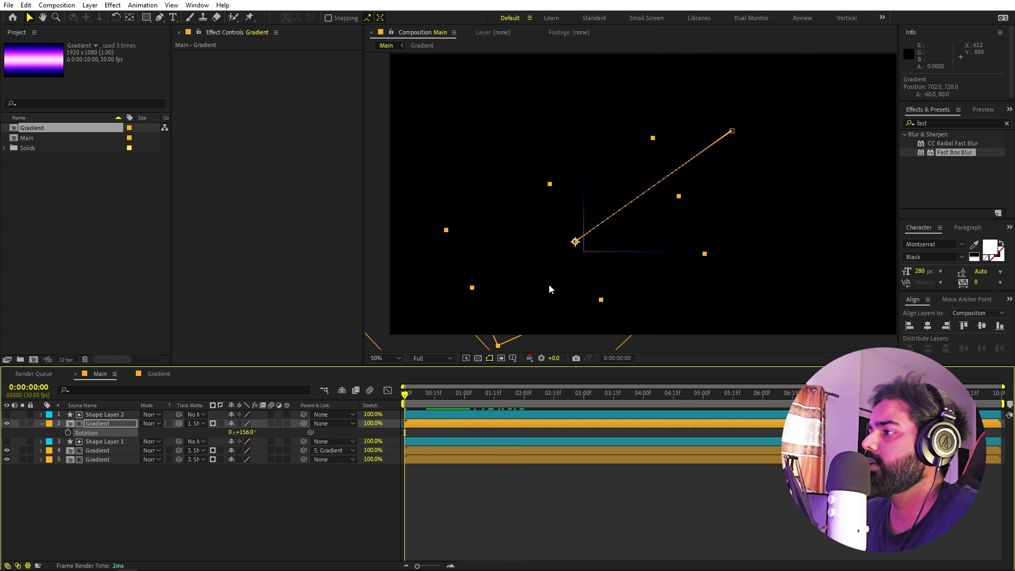
left_click_drag(549, 285, 527, 311)
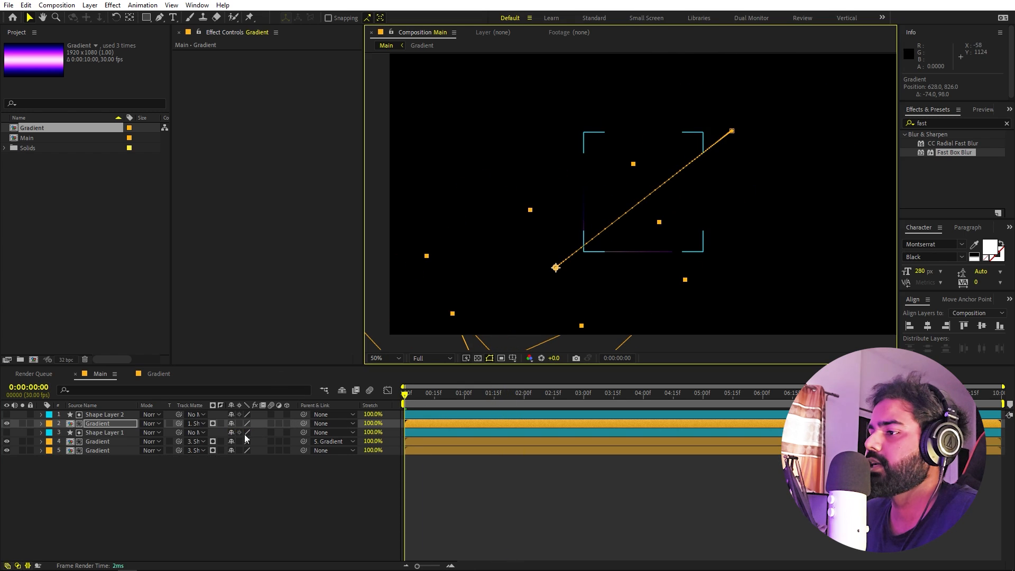
mouse_move(243, 432)
left_mouse_down()
mouse_move(179, 440)
mouse_move(259, 430)
mouse_move(238, 444)
mouse_move(298, 432)
mouse_move(228, 432)
left_mouse_up()
key("s")
key("r")
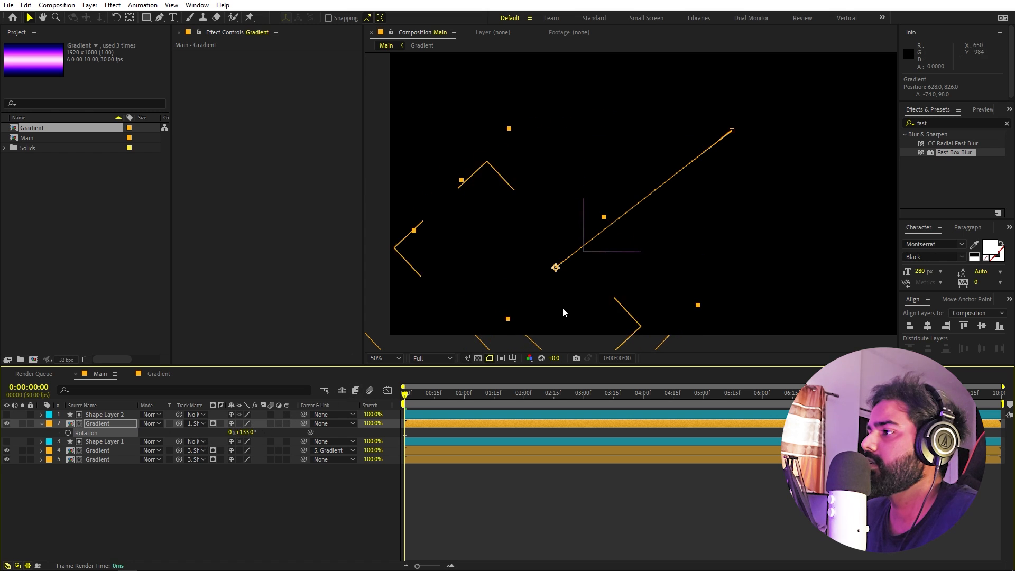
left_click_drag(566, 298, 698, 192)
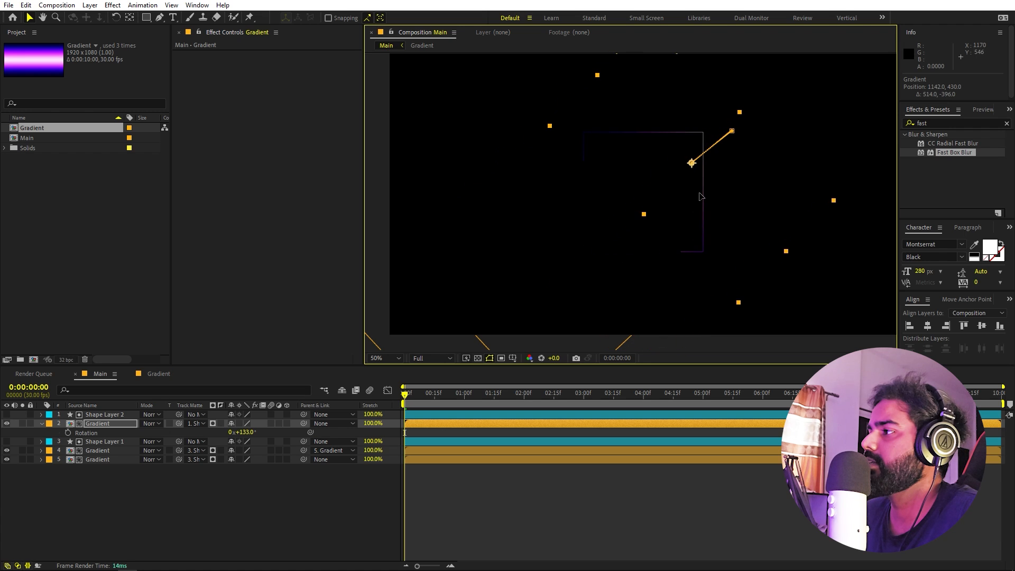
key("ctrl+z")
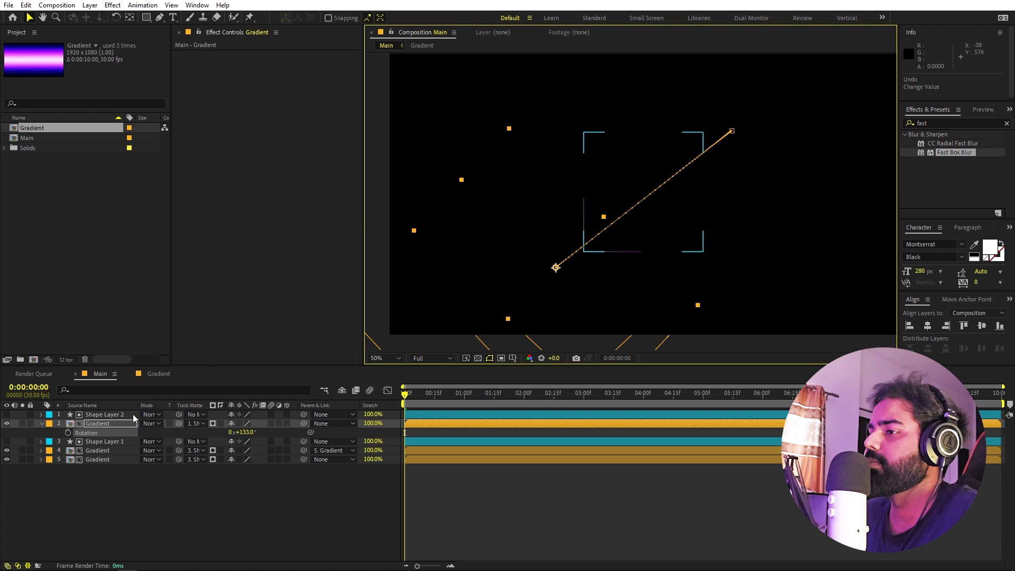
Set the stroke width of Shape Layer 2 to 2 px
left_click(132, 414)
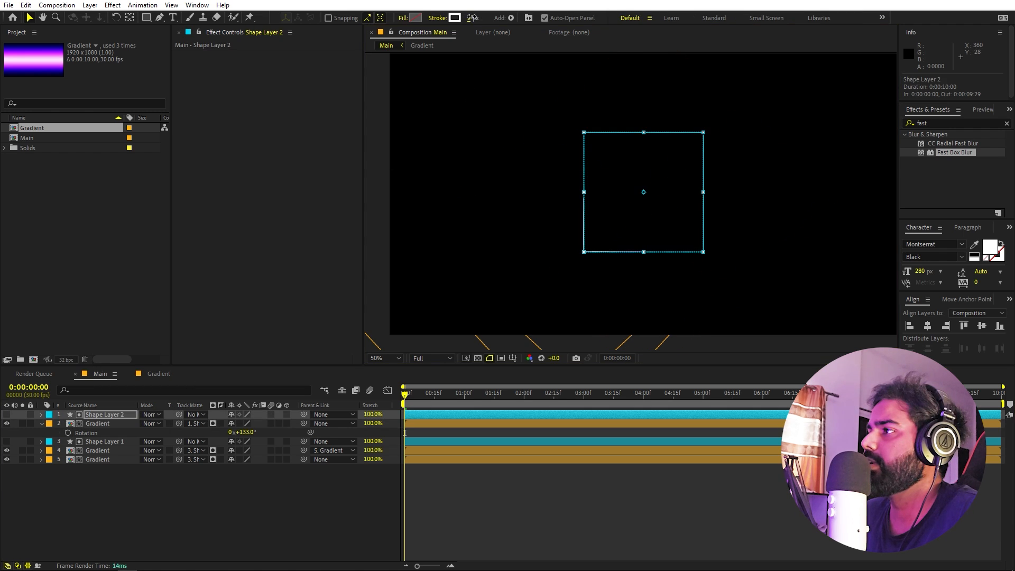
left_click_drag(469, 20, 475, 20)
left_click(471, 18)
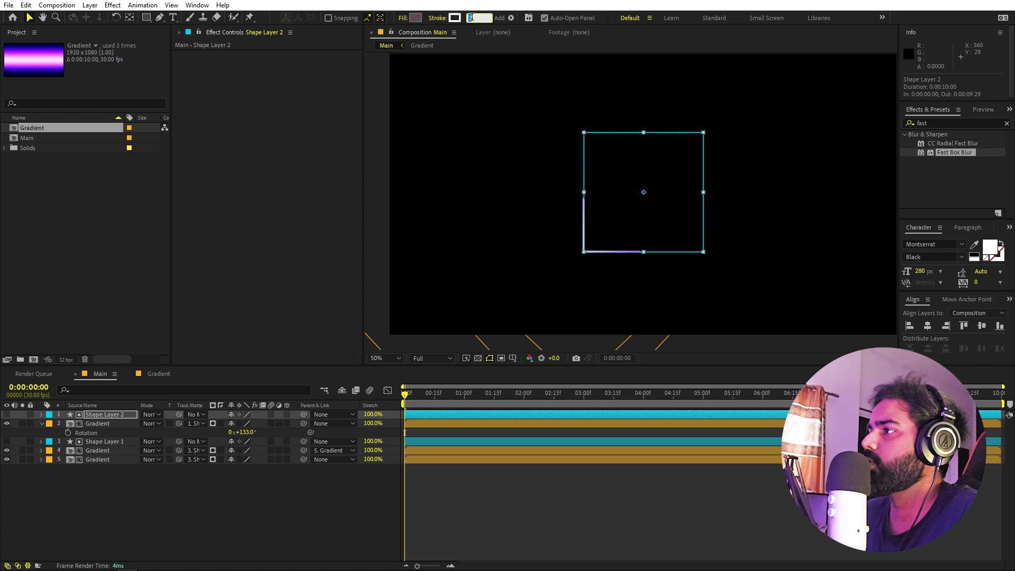
type("2")
key("Return")
left_click(602, 483)
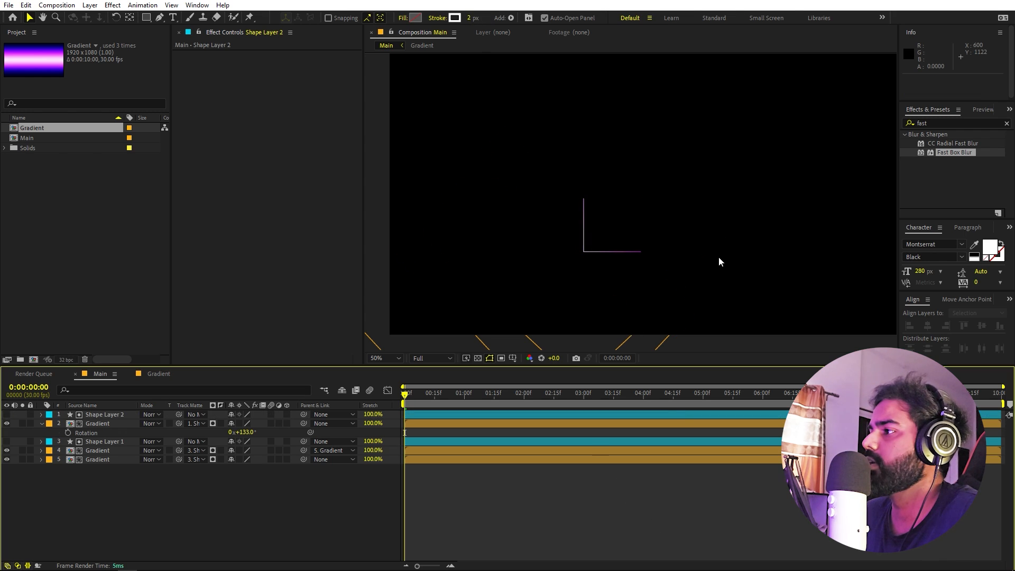
Preview the outline's sweep, then move its Gradient layer to 526, 982 at 0:00:00:00
left_click(101, 423)
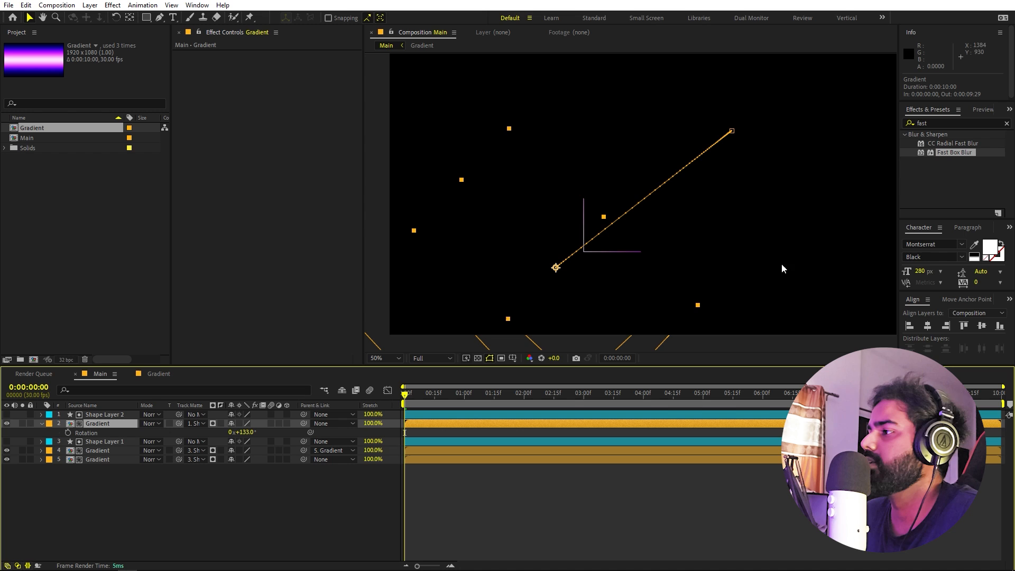
left_click_drag(241, 432, 295, 425)
key("space")
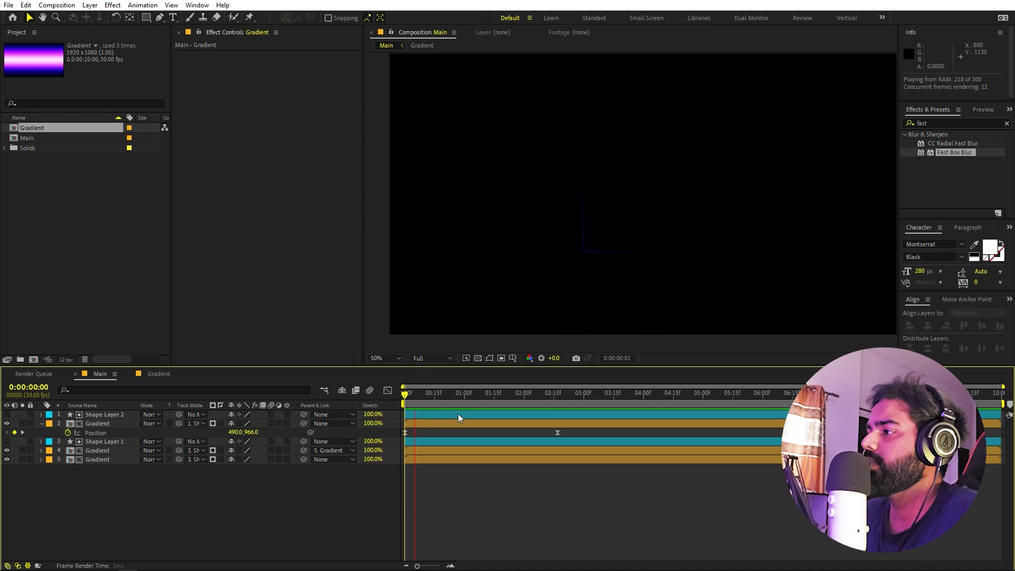
key("space")
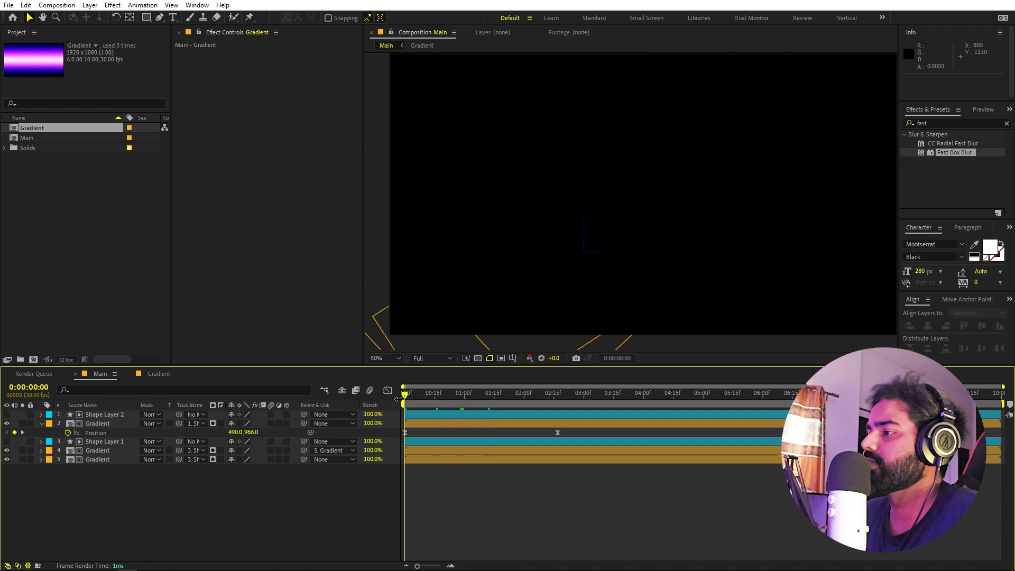
left_click(470, 425)
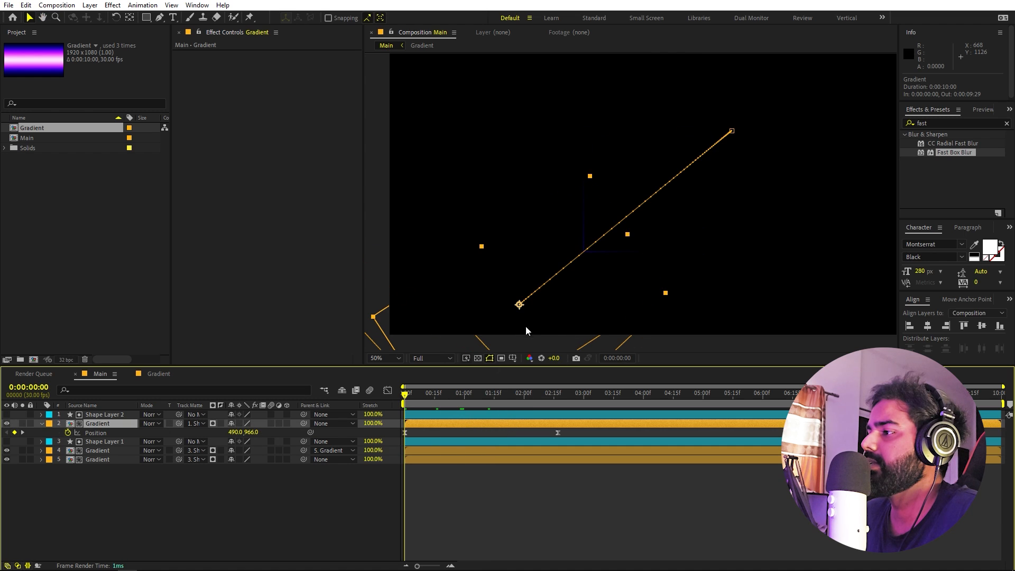
mouse_move(529, 313)
left_mouse_down()
mouse_move(545, 309)
mouse_move(538, 321)
left_mouse_up()
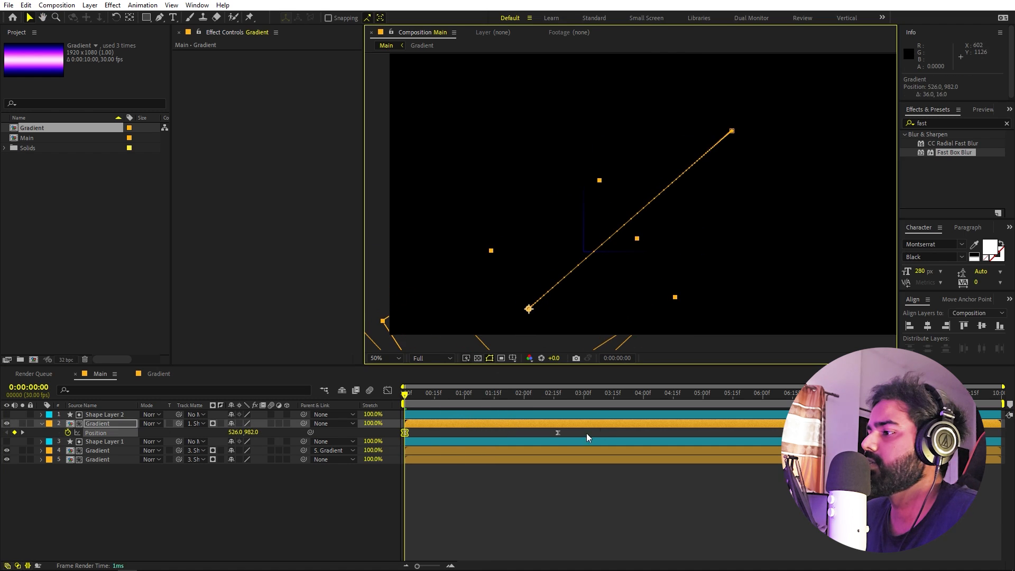
Shift the outline Gradient's second position keyframe to 0:00:01:08 and add a third at 0:00:02:04 with position 1070, 488
left_click_drag(557, 432, 482, 442)
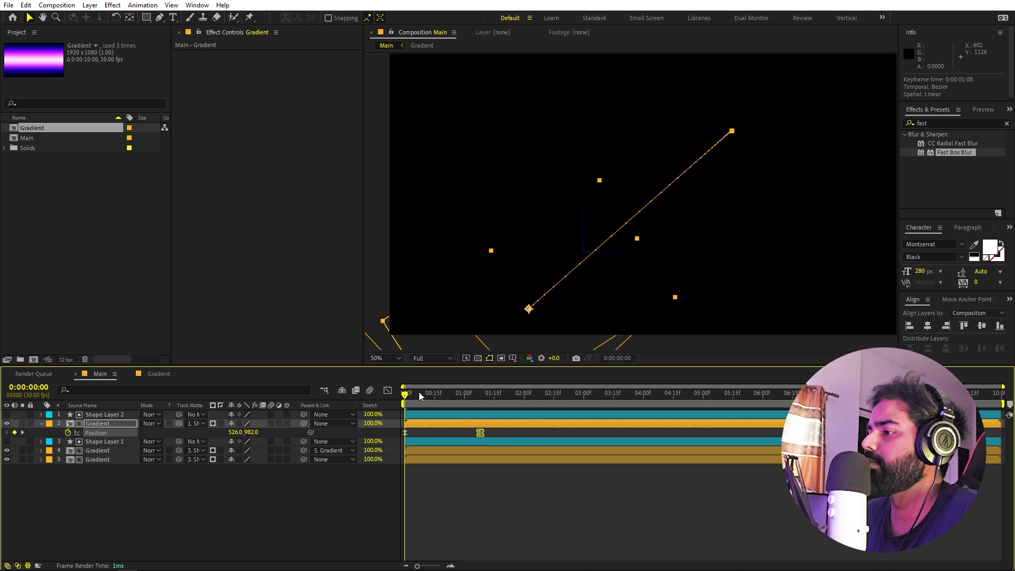
left_click_drag(419, 396, 532, 395)
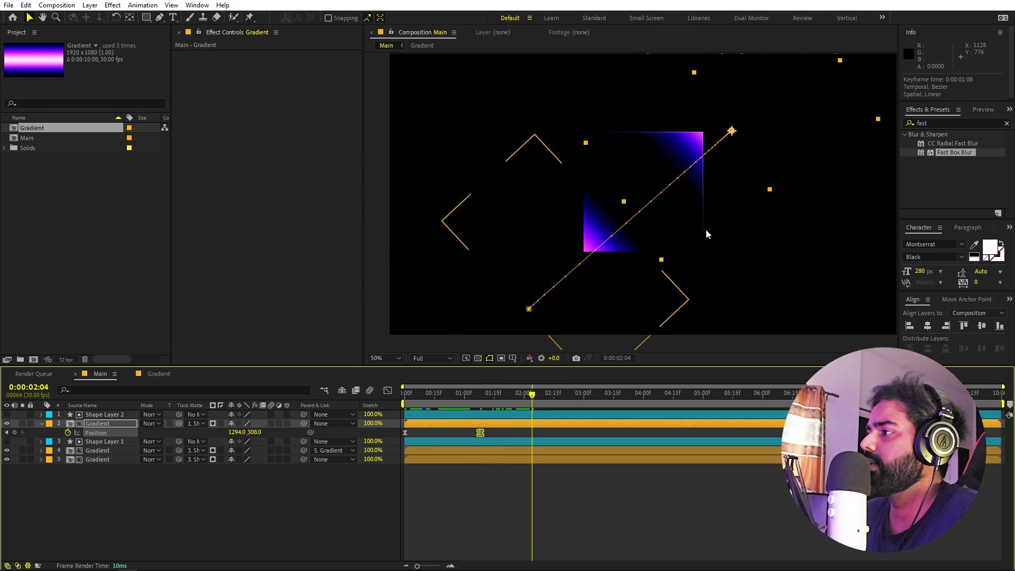
left_click_drag(742, 164, 682, 213)
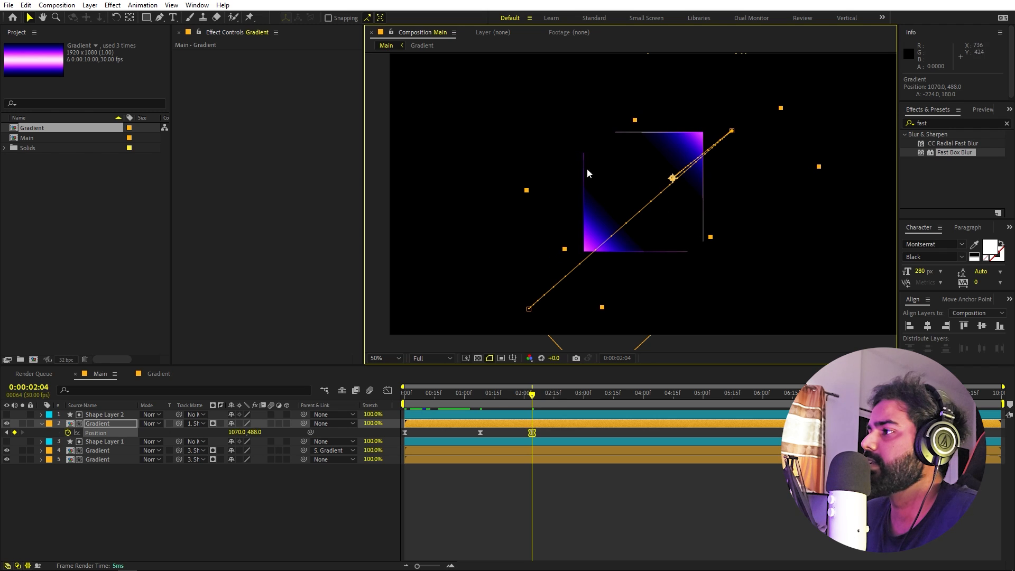
Set the outline Gradient layer's scale to 44.5, 90.5% and preview the sweep from the start
key("s")
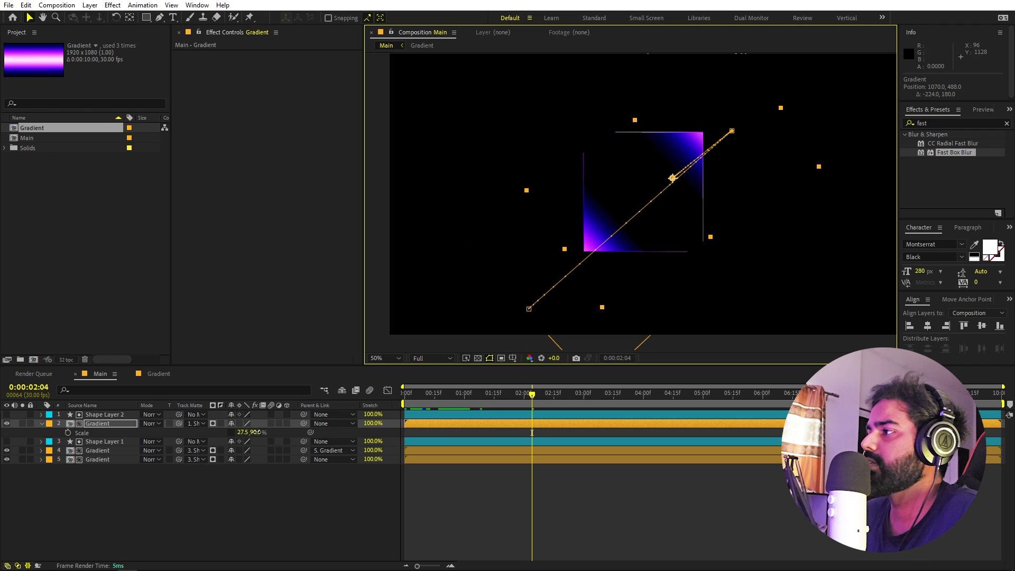
key("ctrl+z")
left_click_drag(236, 432, 246, 432)
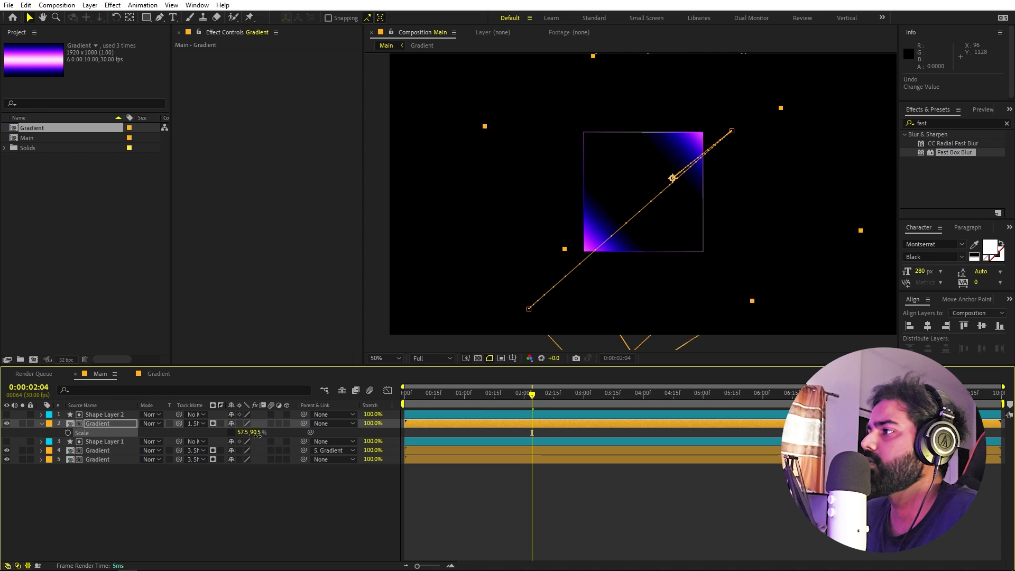
left_click_drag(491, 395, 293, 423)
key("space")
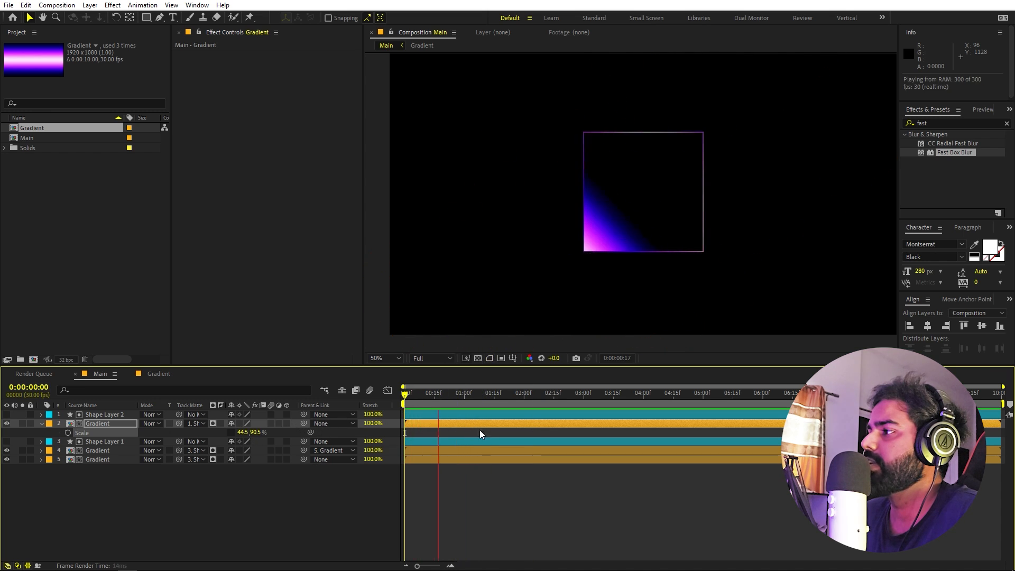
key("space")
key("Home")
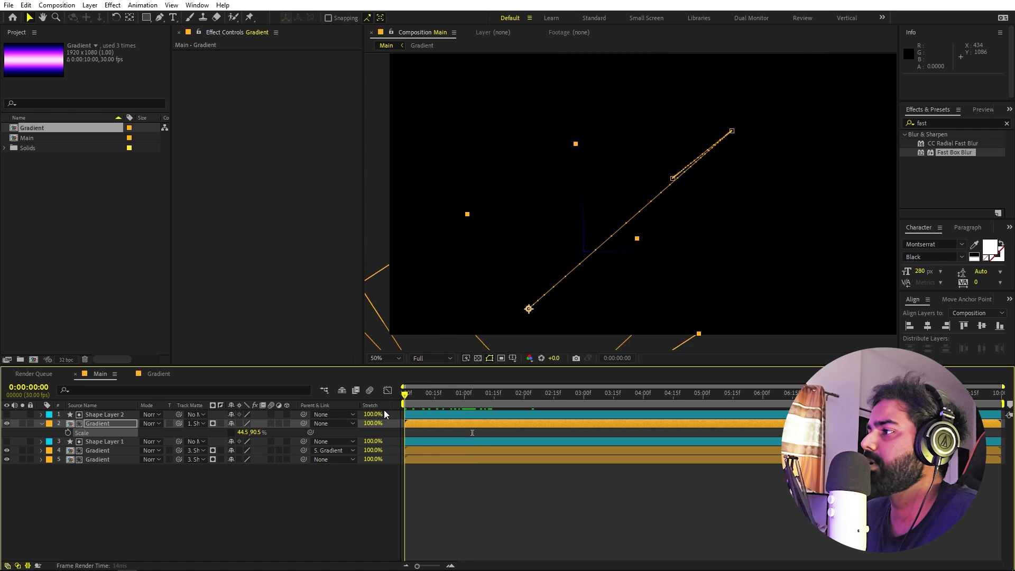
Preview and retime the outline Gradient's position keyframes, placing the last at 0:00:02:27 and the middle one at about 0:00:01:22
left_click_drag(404, 397, 518, 395)
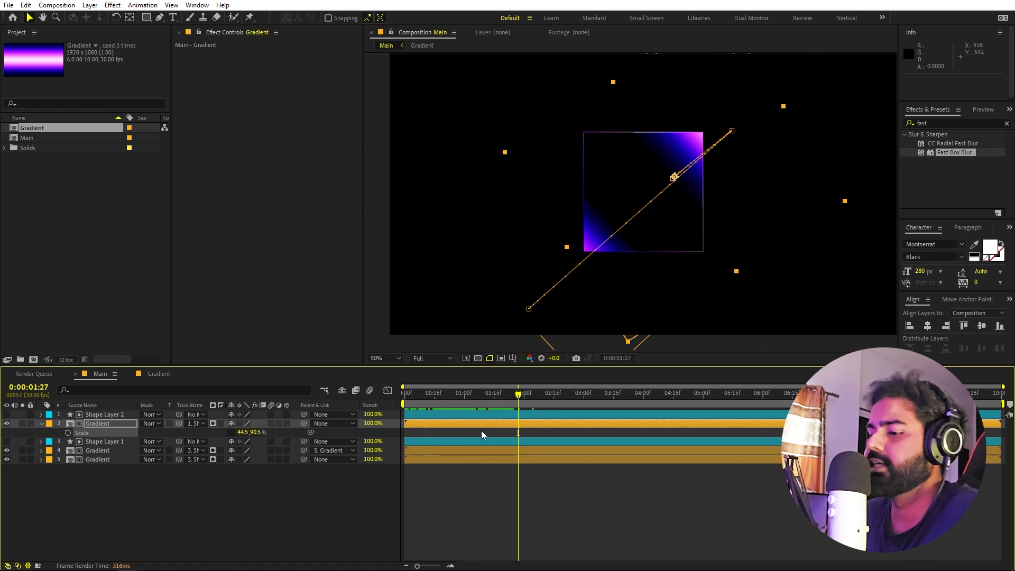
key("p")
left_click_drag(534, 436, 332, 435)
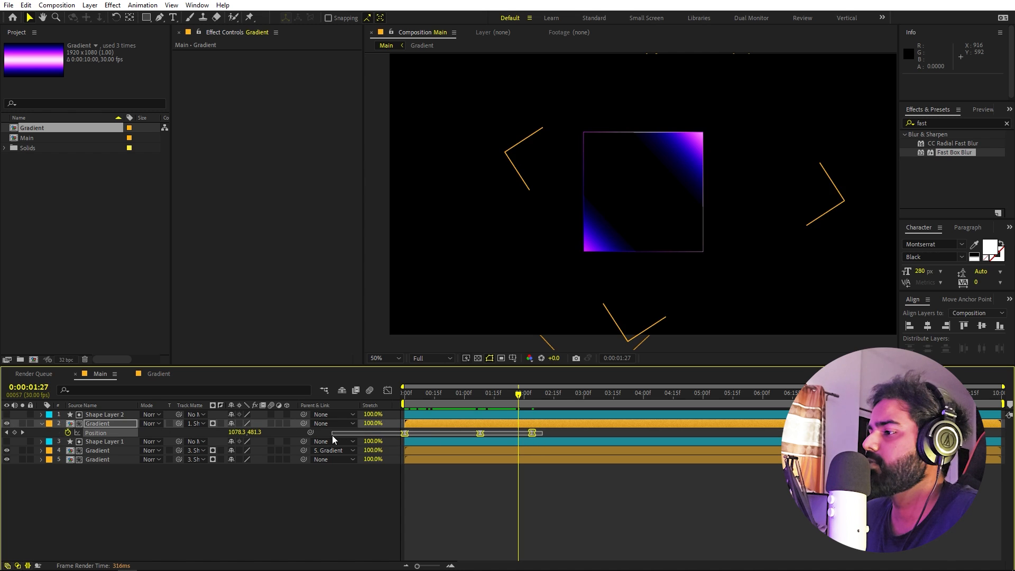
key("space")
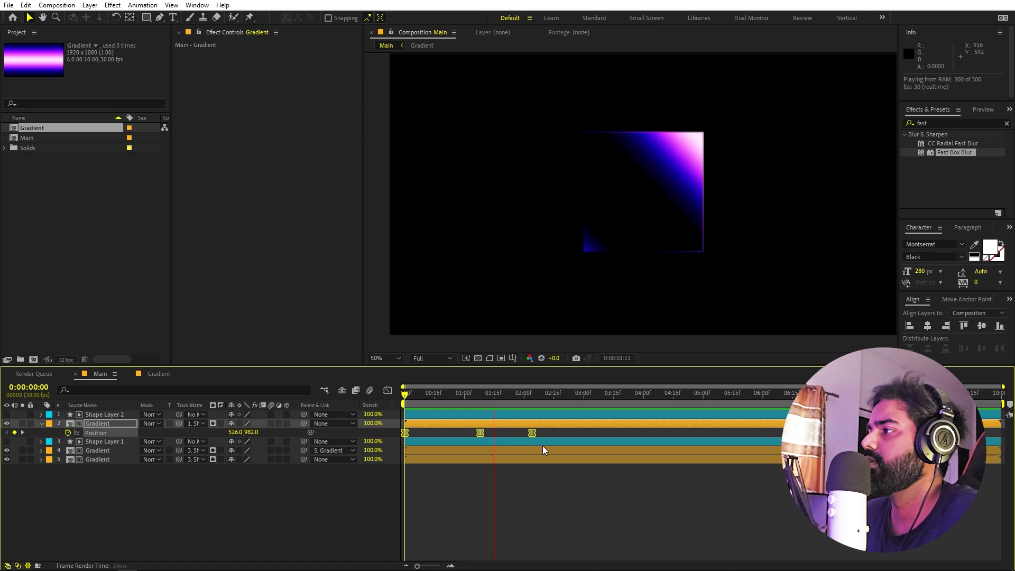
key("space")
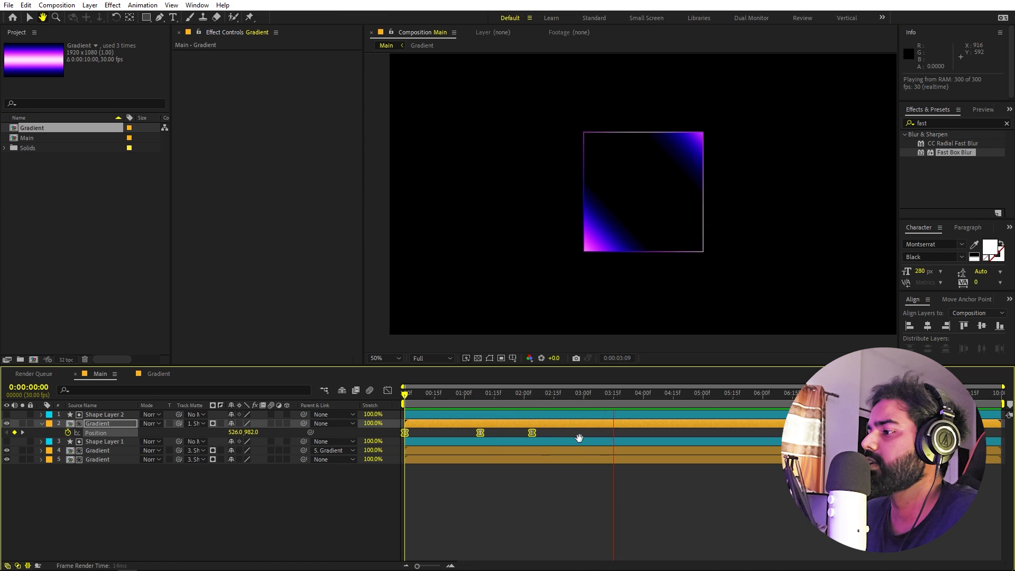
left_click(568, 434)
left_click(578, 396)
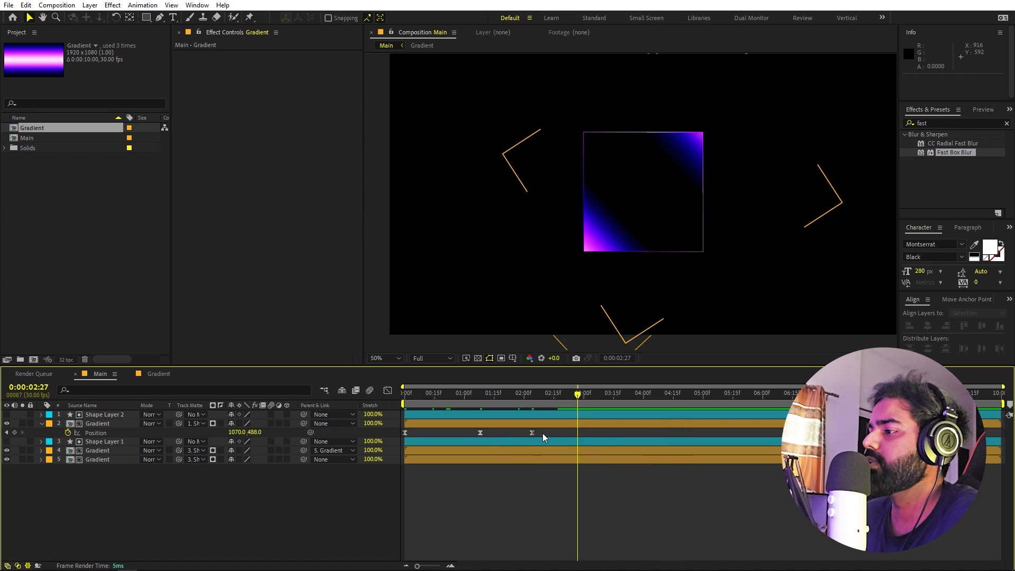
left_click_drag(542, 432, 398, 429)
left_click_drag(534, 430, 144, 423)
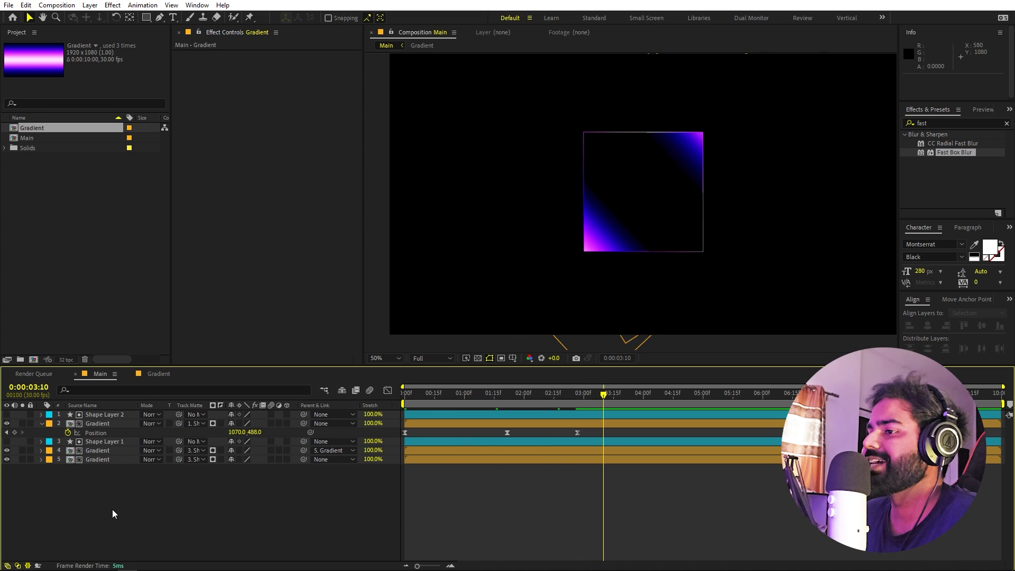
Add an adjustment layer above all layers in Main and apply the Stylize Glow effect to it
right_click(111, 509)
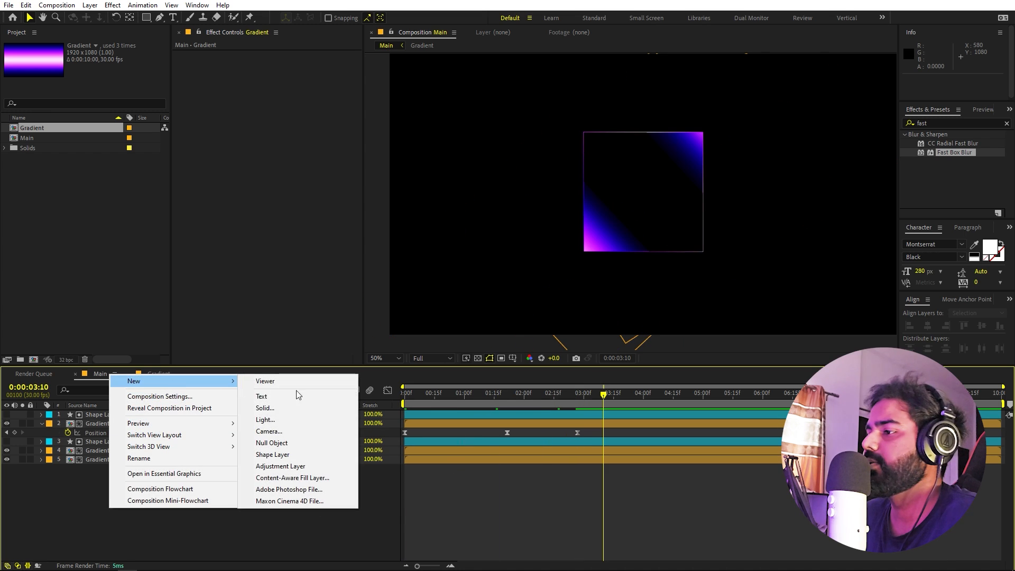
left_click(280, 467)
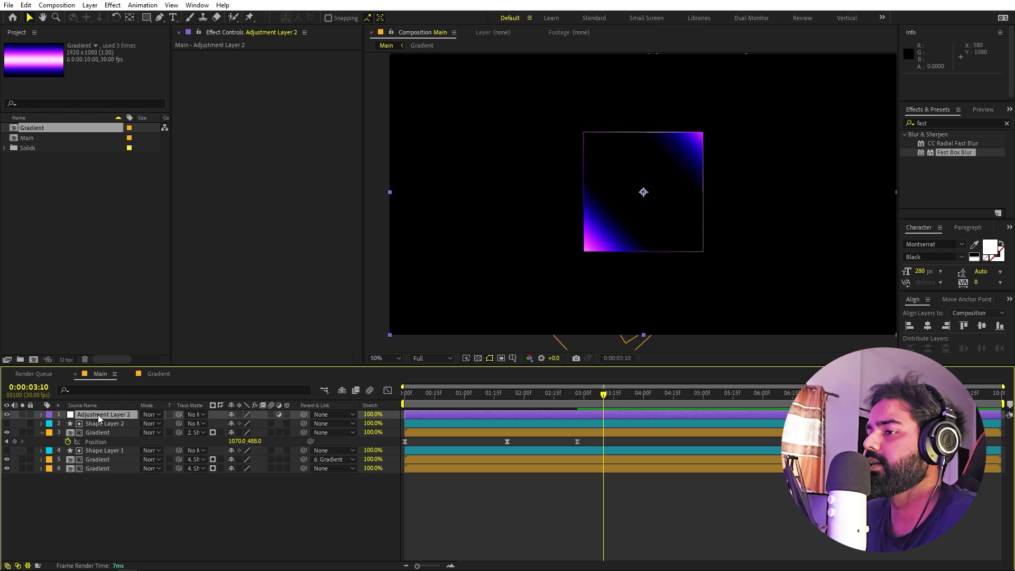
left_click(943, 123)
type("glow")
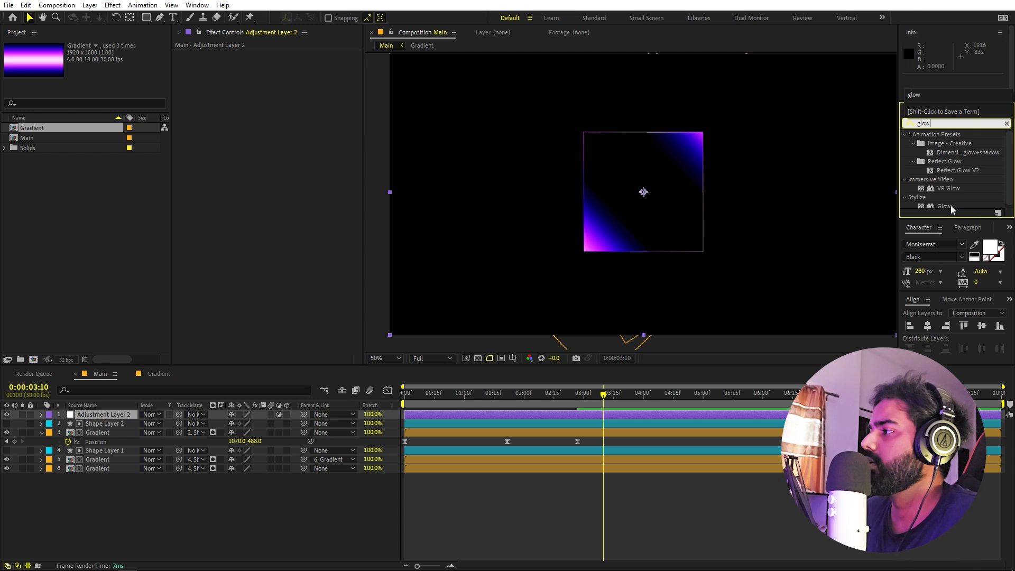
left_click_drag(943, 206, 106, 419)
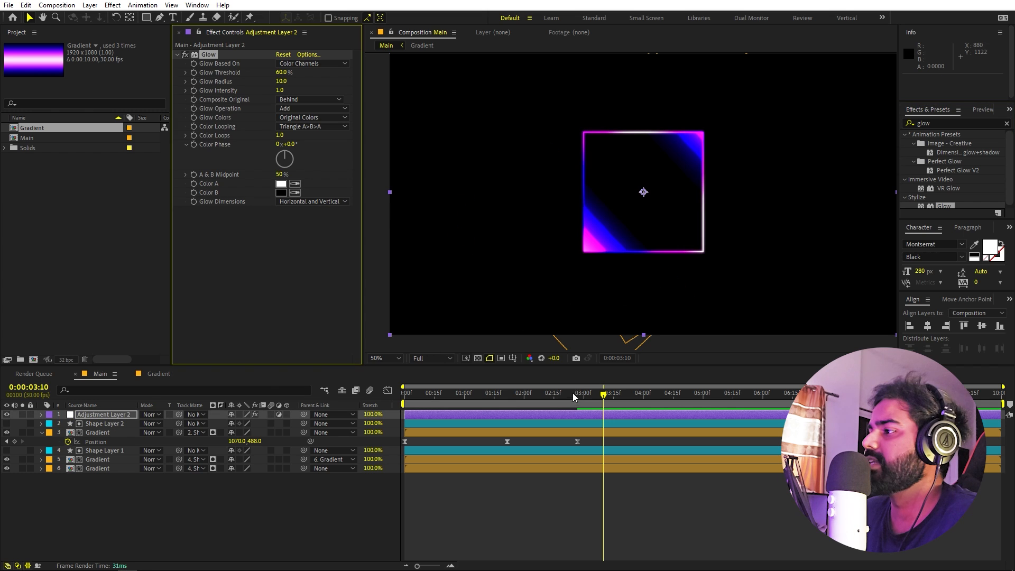
Using the frame at 0:00:01:00 as reference, set the Glow Radius to 294 and the Glow Intensity to 0.4
left_click_drag(572, 393, 464, 416)
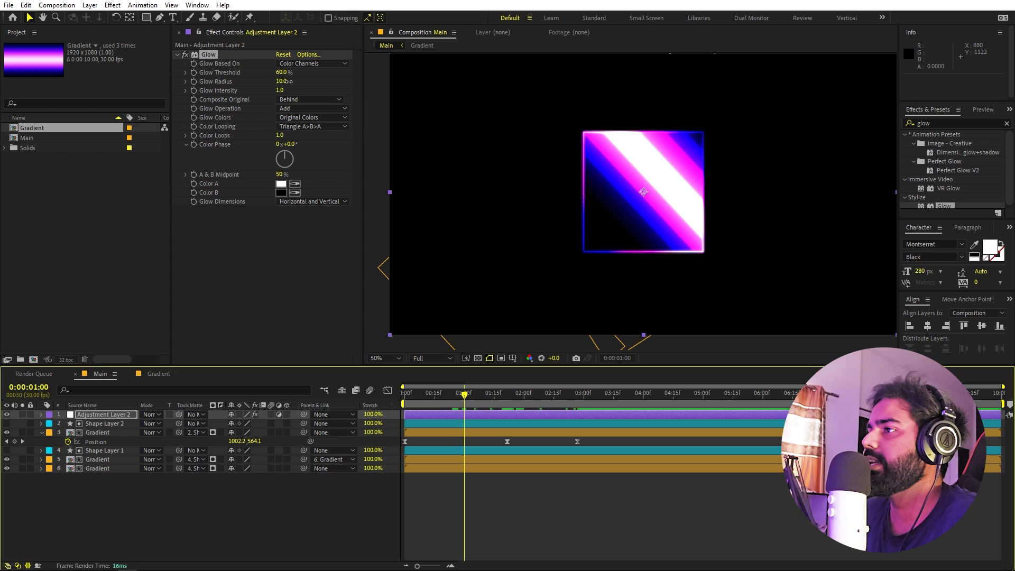
left_click_drag(288, 81, 402, 85)
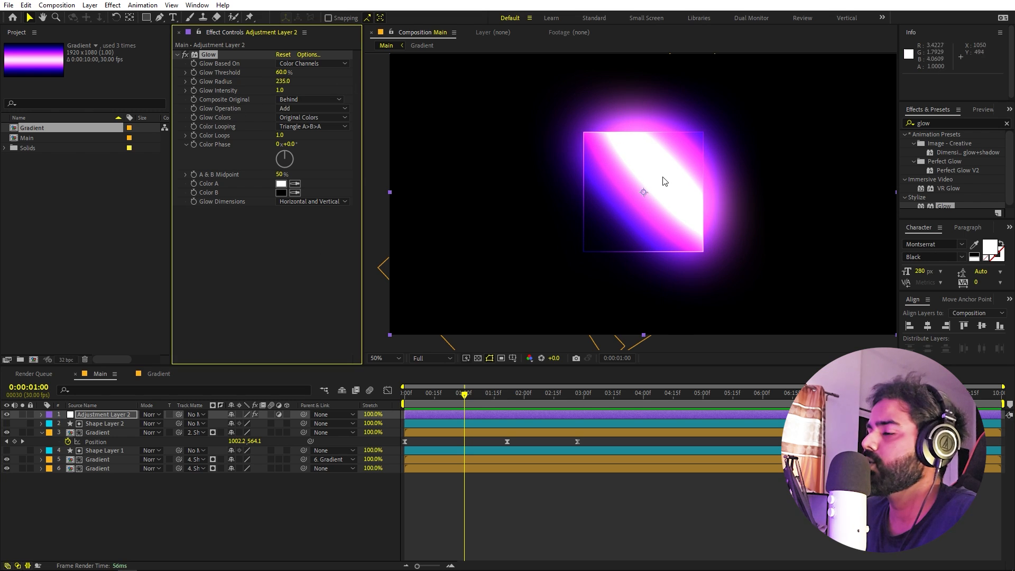
left_click_drag(284, 81, 307, 80)
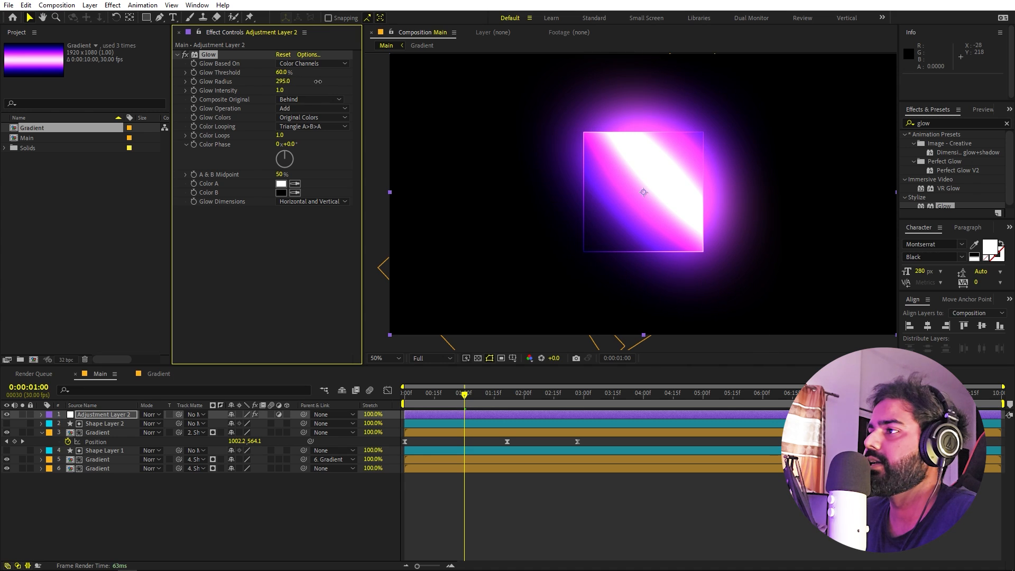
left_click_drag(277, 89, 228, 90)
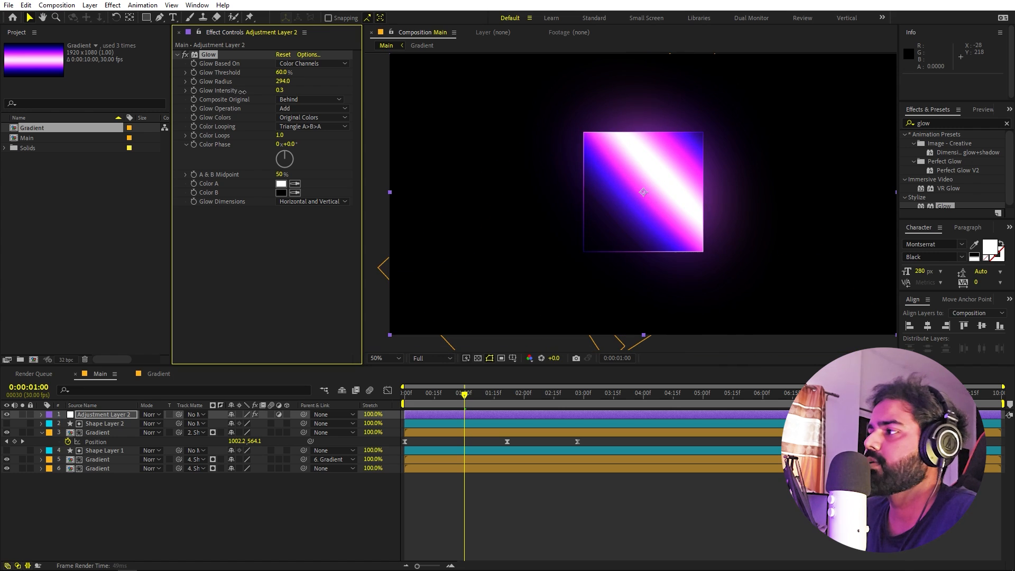
left_click_drag(242, 92, 248, 92)
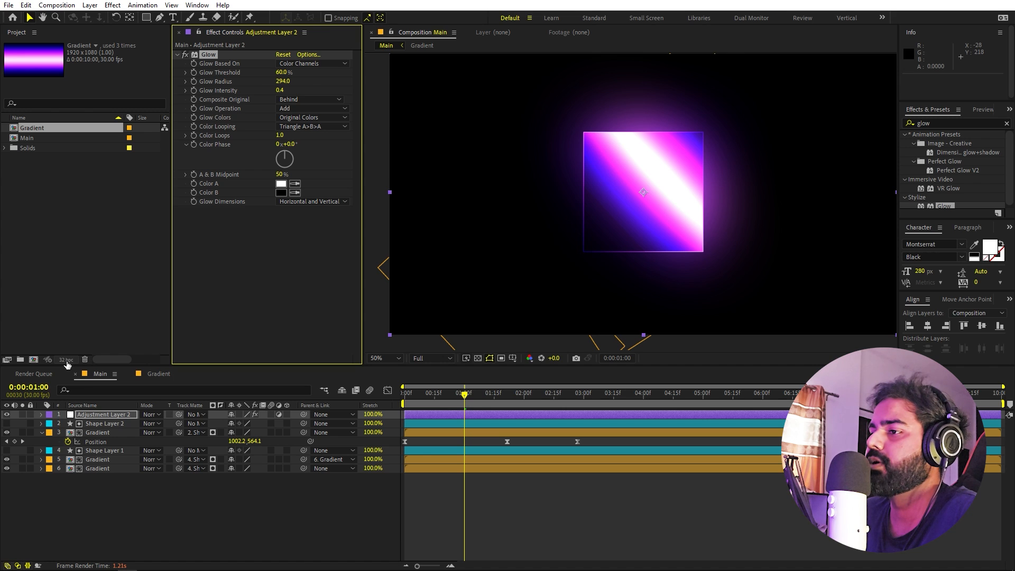
Change the project's color bit depth to 8 bits per channel and deselect everything to compare the glow
left_click(65, 360)
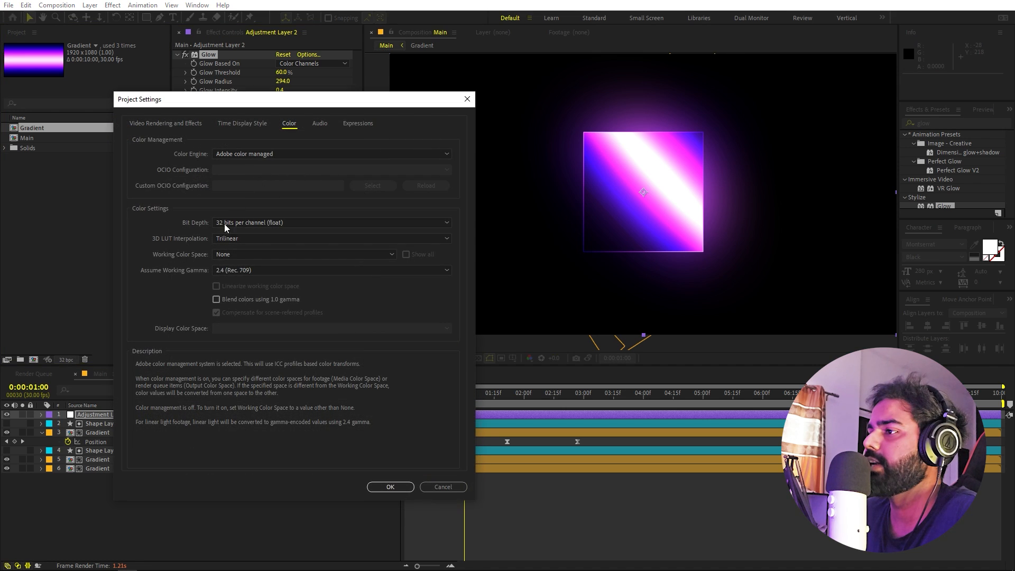
left_click(244, 226)
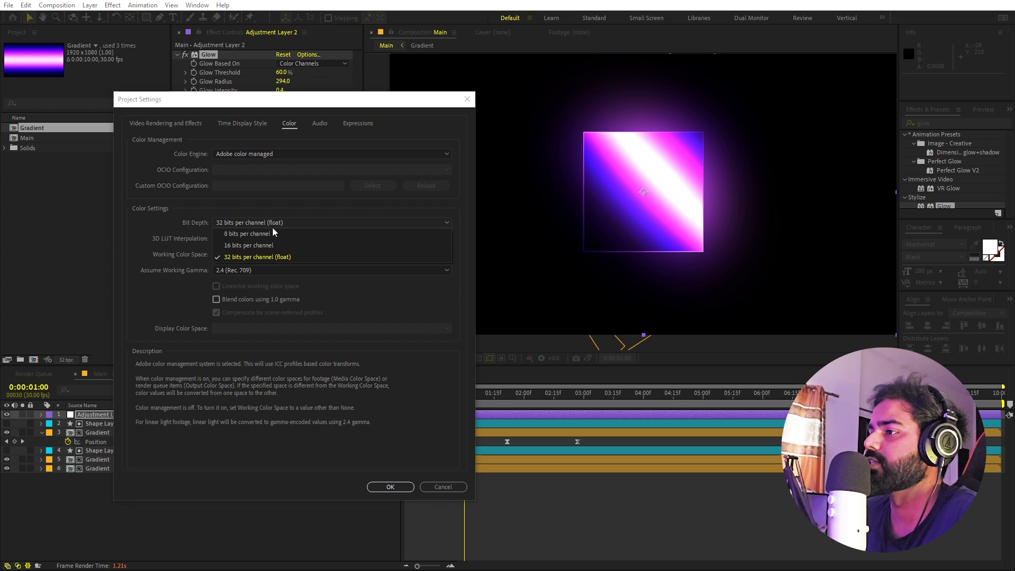
left_click(270, 234)
left_click(391, 487)
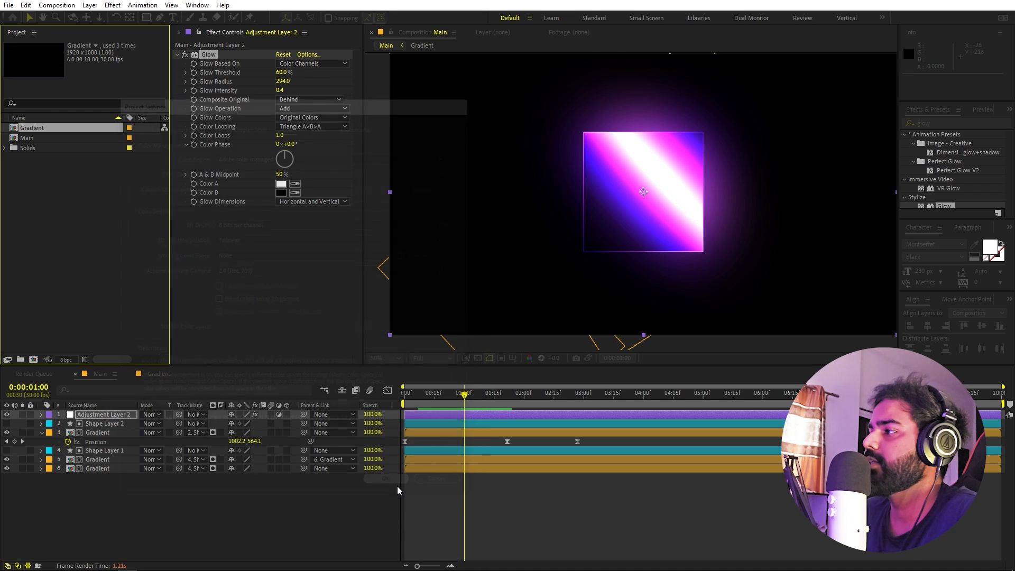
left_click(102, 313)
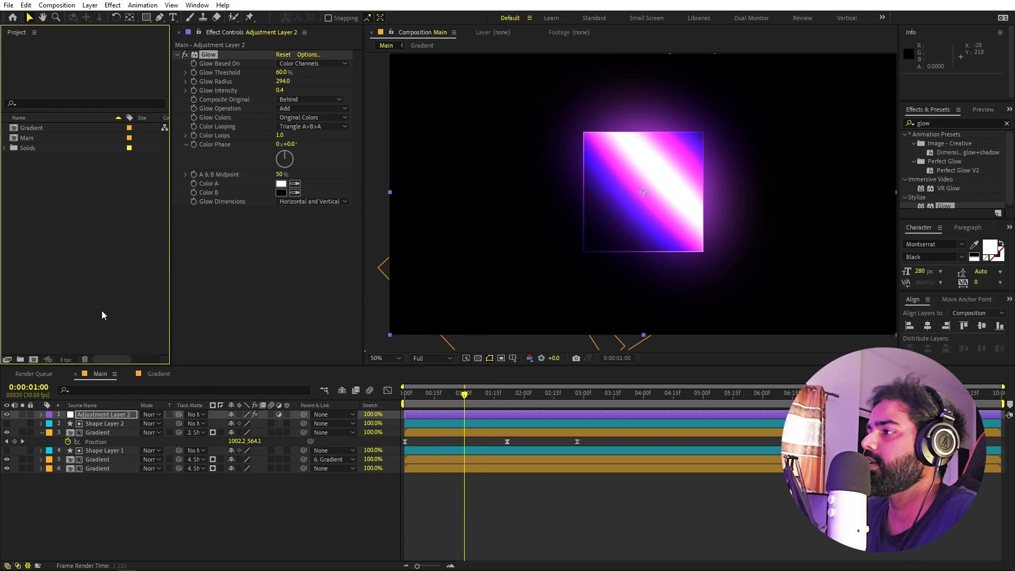
left_click(591, 512)
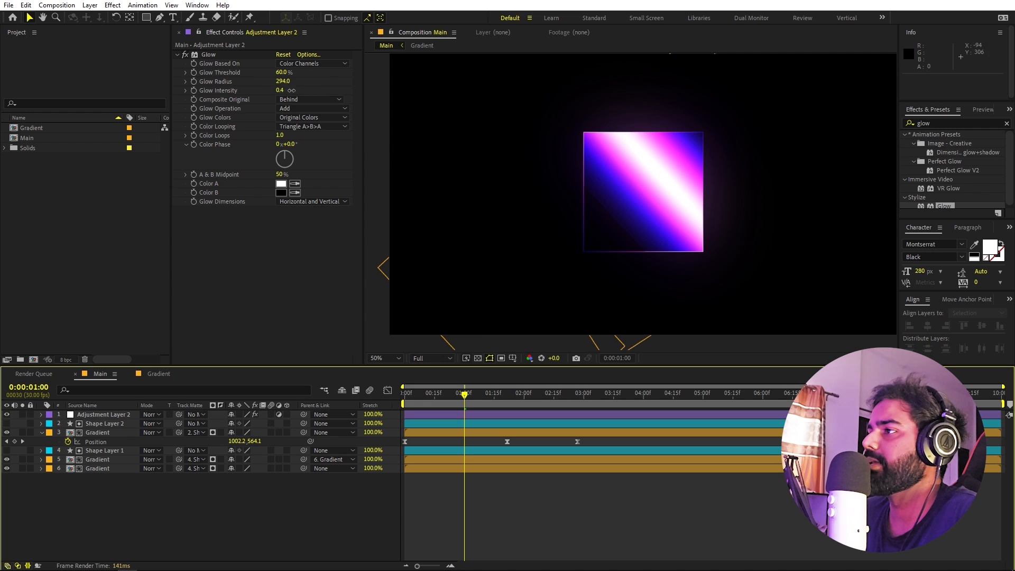
Raise the adjustment layer's Glow Radius to 421 and Glow Intensity to 1.1
left_click_drag(291, 91, 359, 90)
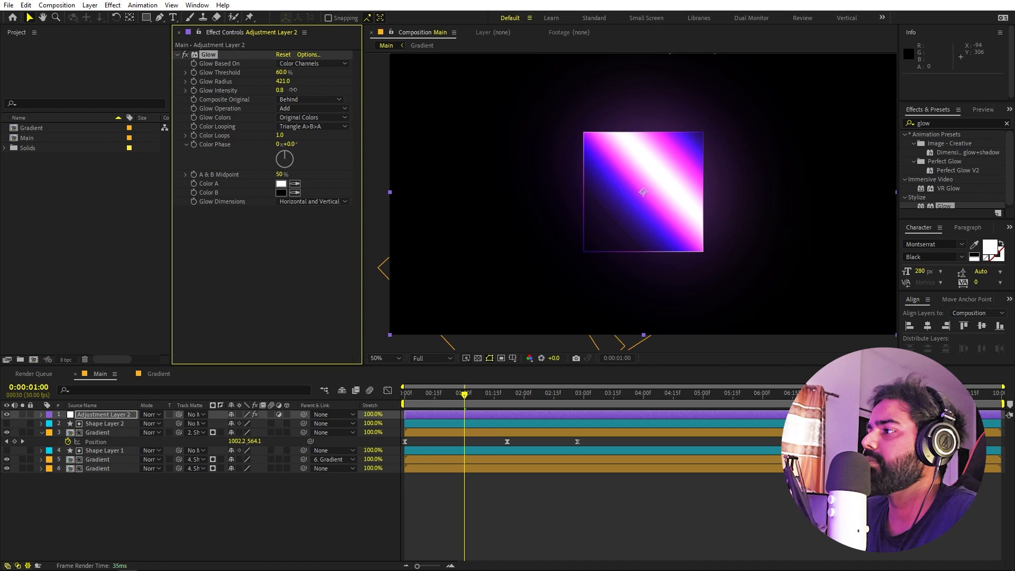
mouse_move(292, 90)
left_mouse_down()
mouse_move(351, 90)
mouse_move(307, 98)
left_mouse_up()
right_click(306, 98)
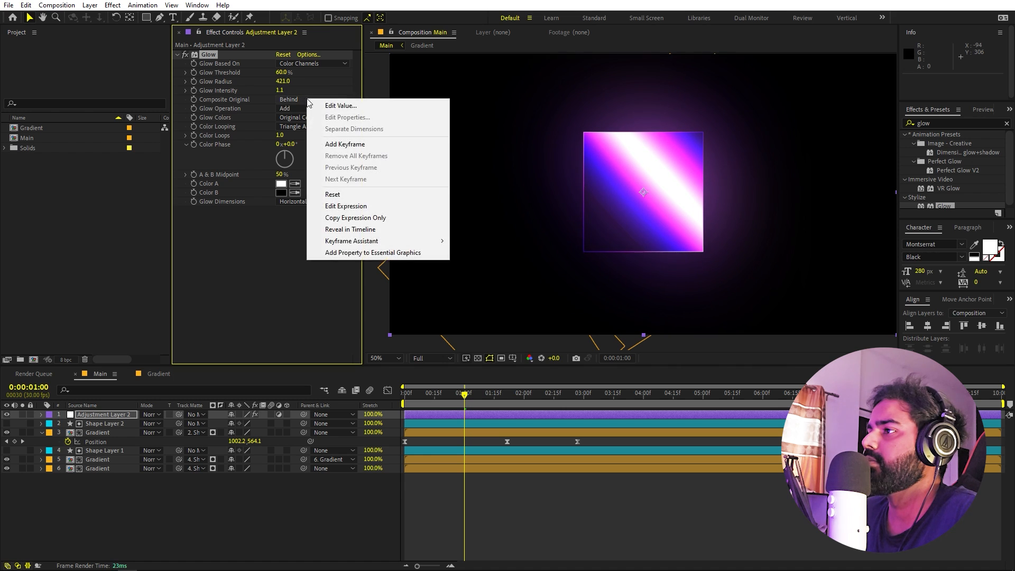
left_click(314, 74)
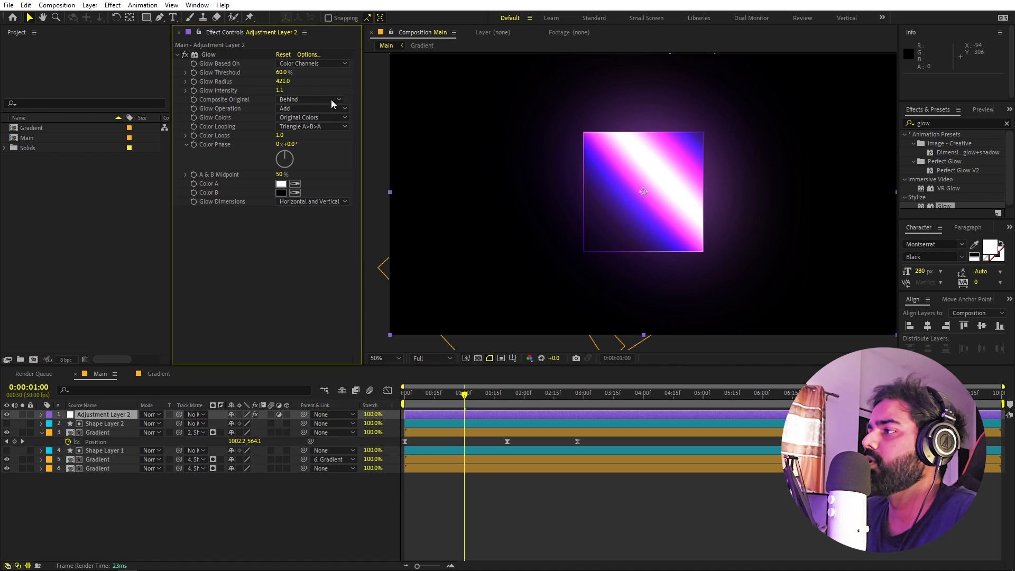
Change the project's color bit depth to 16 bits per channel, then preview Main and inspect the glow at 0:00:01:01
left_click(68, 359)
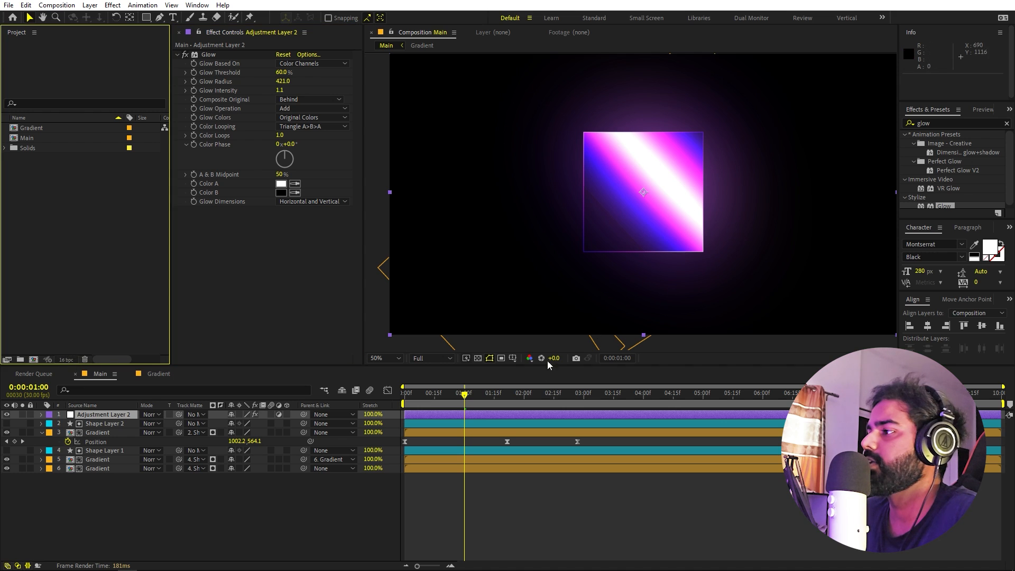
key("space")
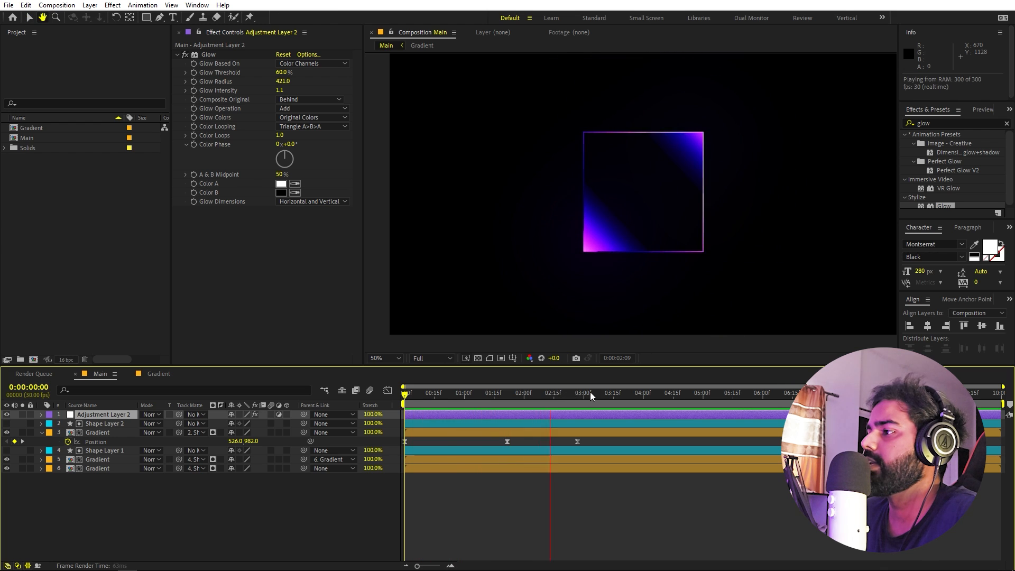
left_click(548, 394)
left_click_drag(548, 394, 466, 394)
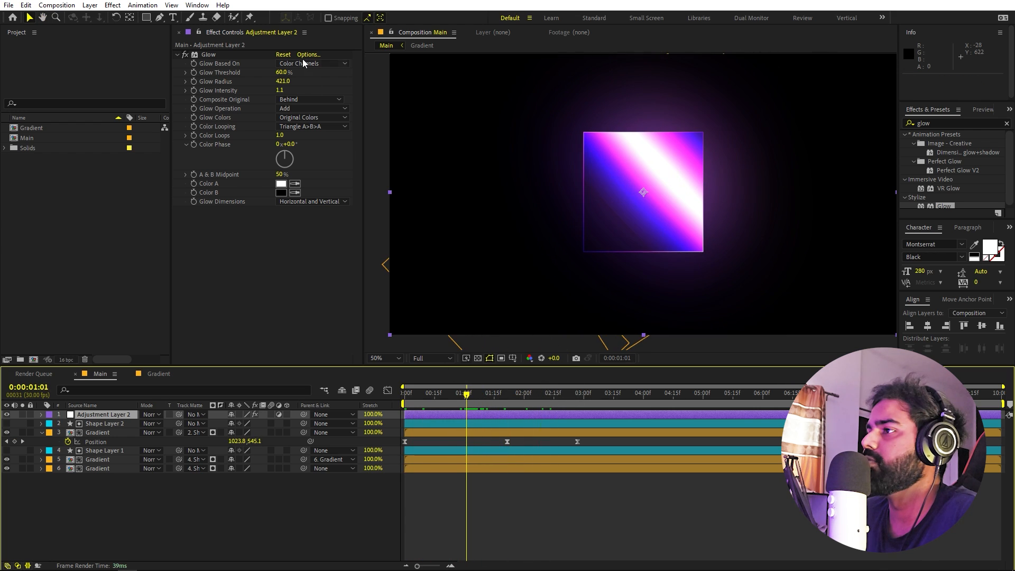
Set the Glow Intensity to 0.5 and the Glow Radius to 448, and try a color bit depth of 32 bits per channel
left_click_drag(279, 90, 260, 88)
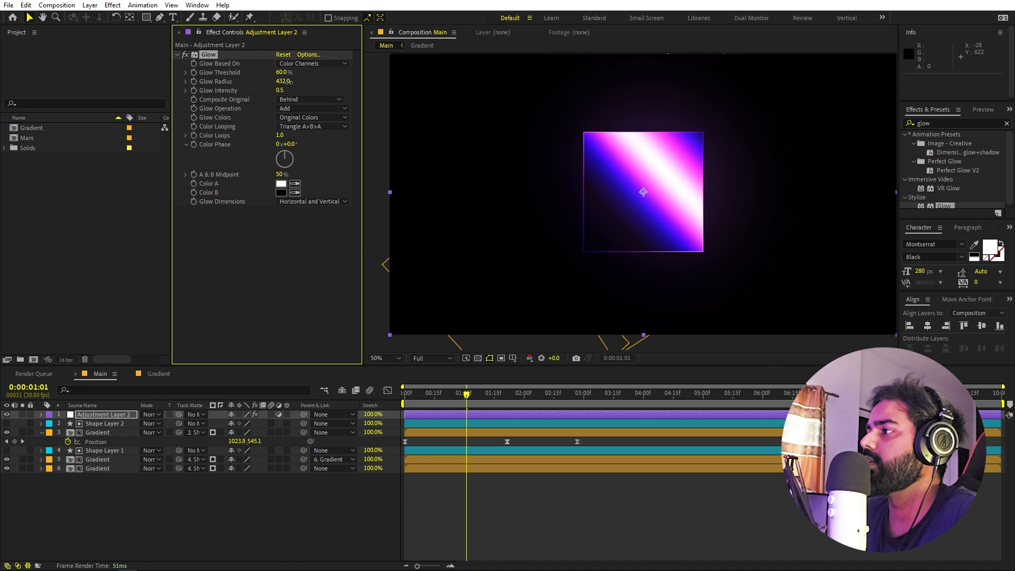
left_click_drag(283, 81, 320, 86)
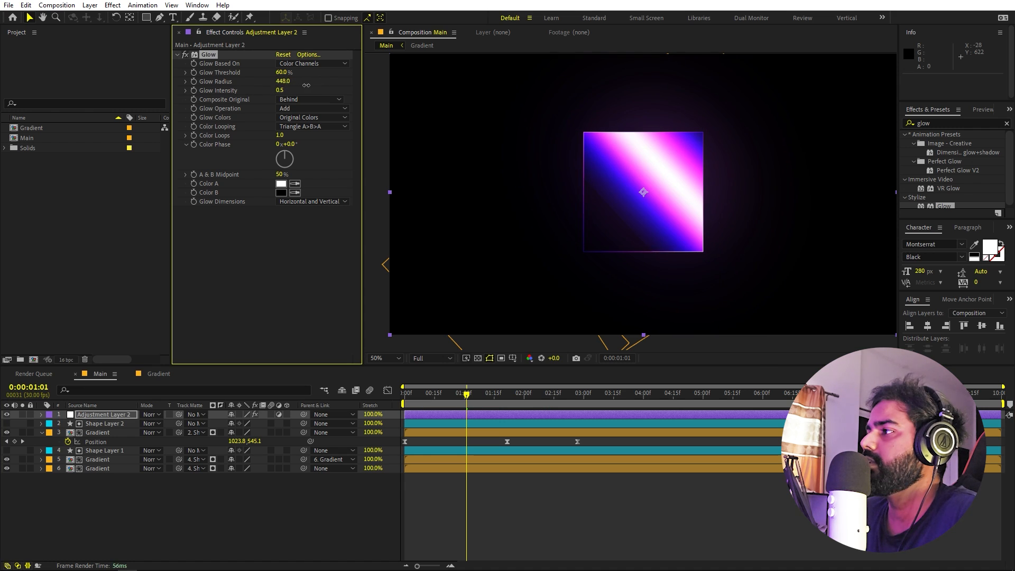
left_click(66, 360, "alt")
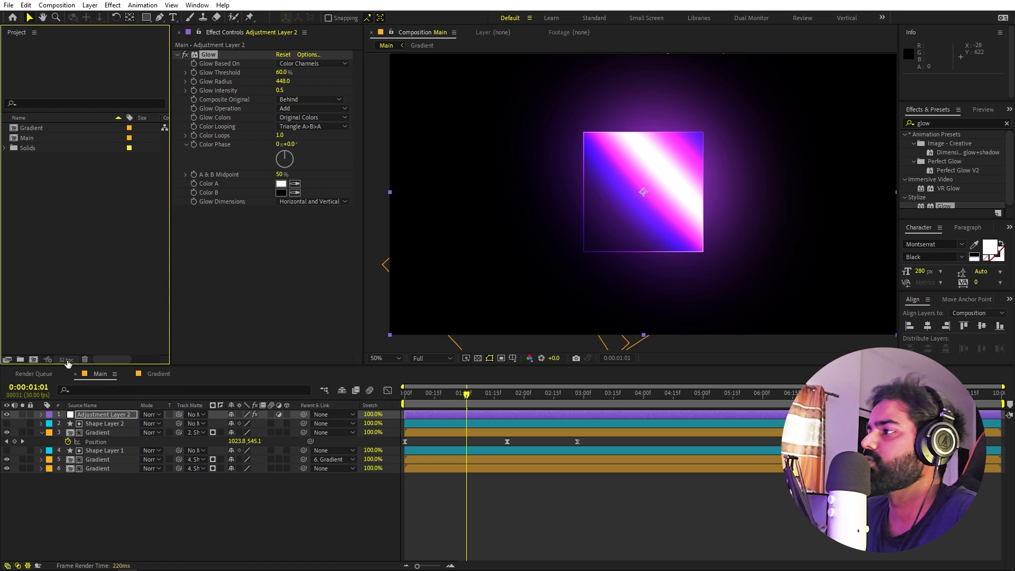
Set the Glow Radius to 436 and the Glow Intensity to 0.8 at 16 bits per channel, and preview the animation
left_click(273, 86)
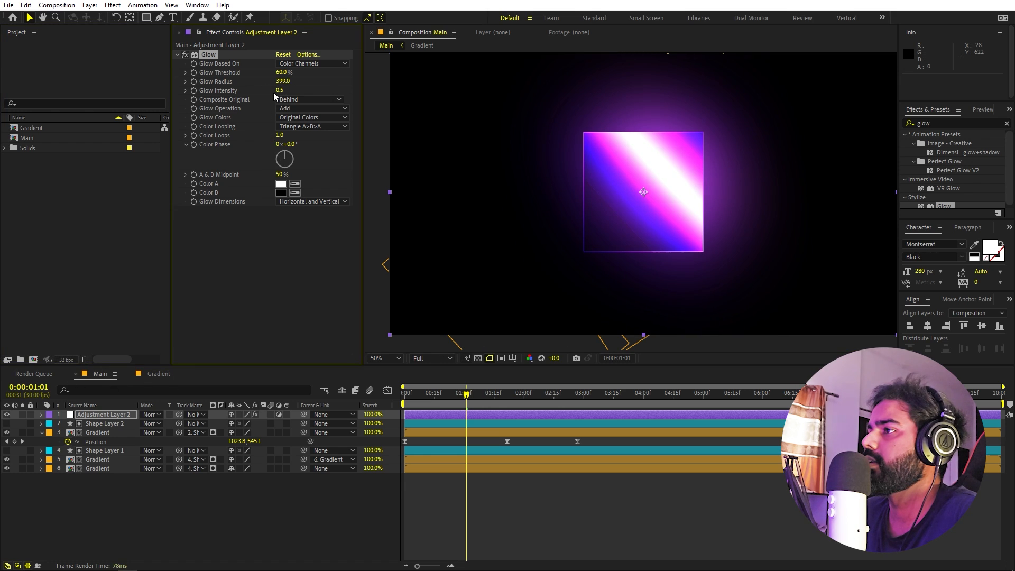
left_click_drag(269, 91, 261, 93)
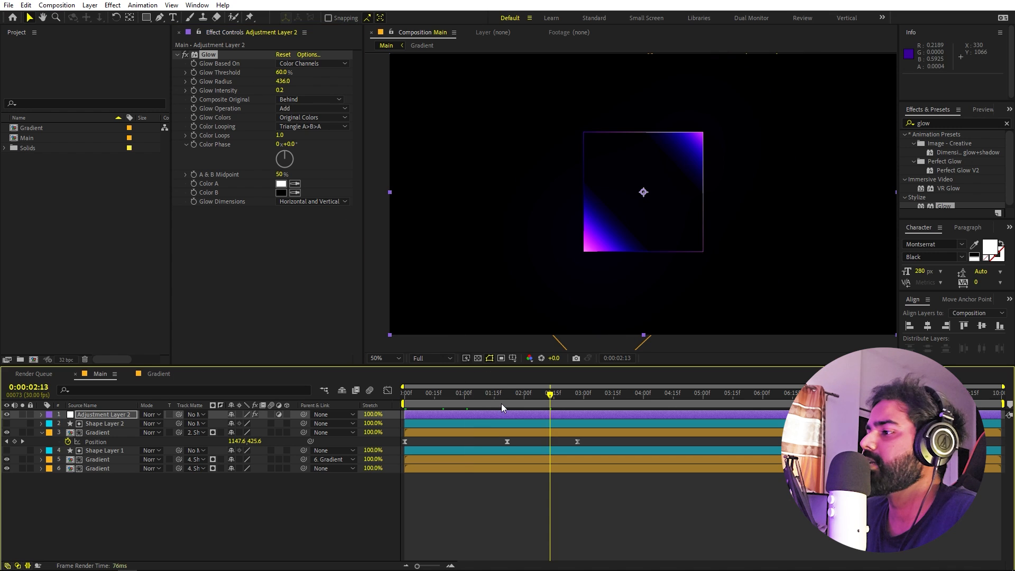
left_click_drag(501, 396, 472, 406)
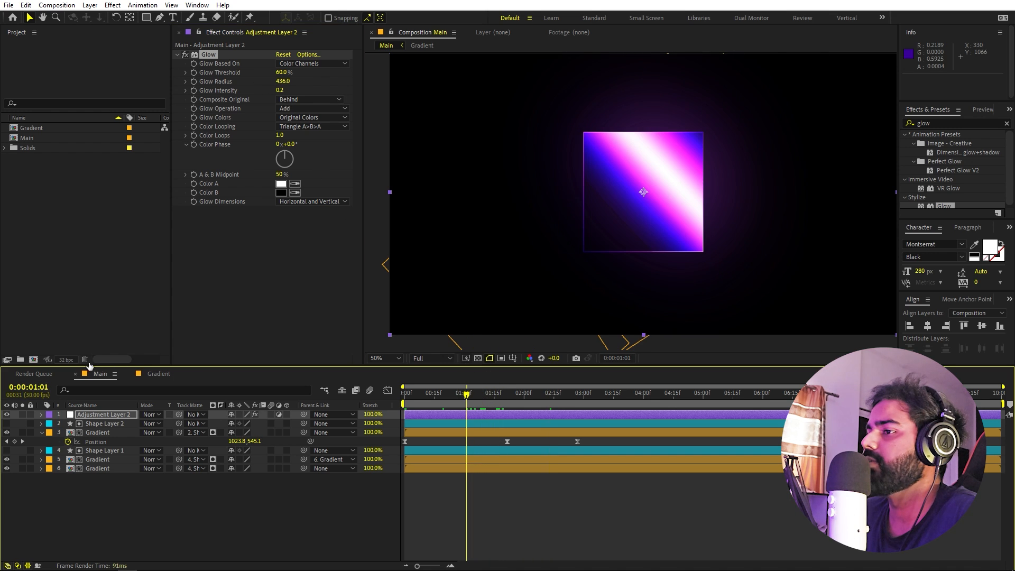
key("space")
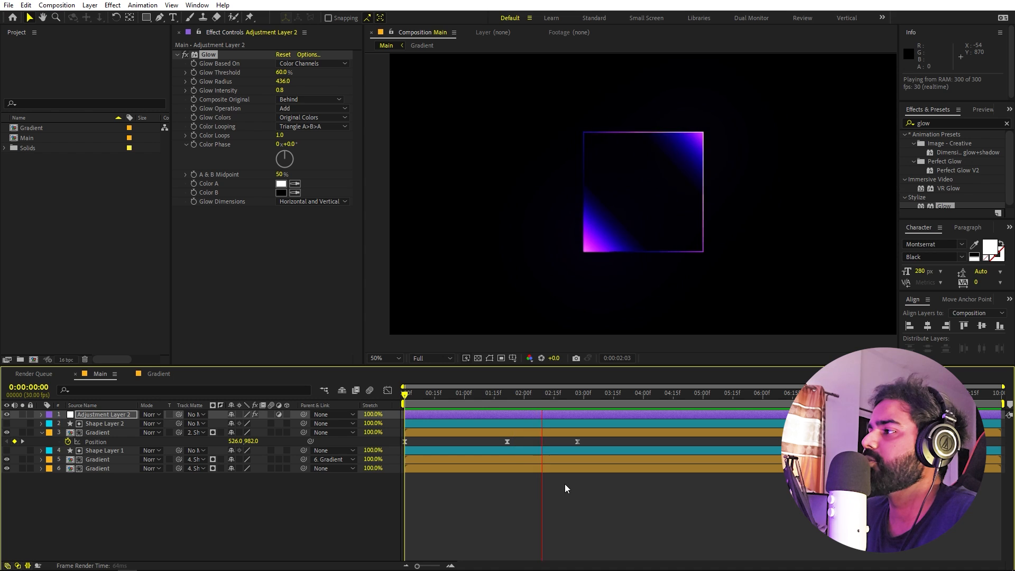
left_click(586, 509)
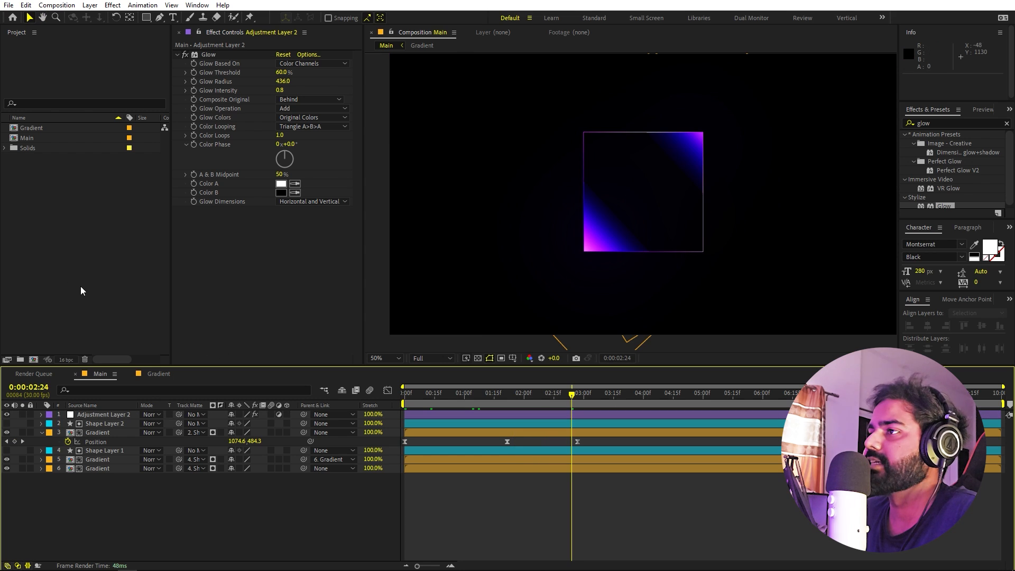
Add a text layer reading "M3" over the square and set its Montserrat font style to SemiBold
key("ctrl+t")
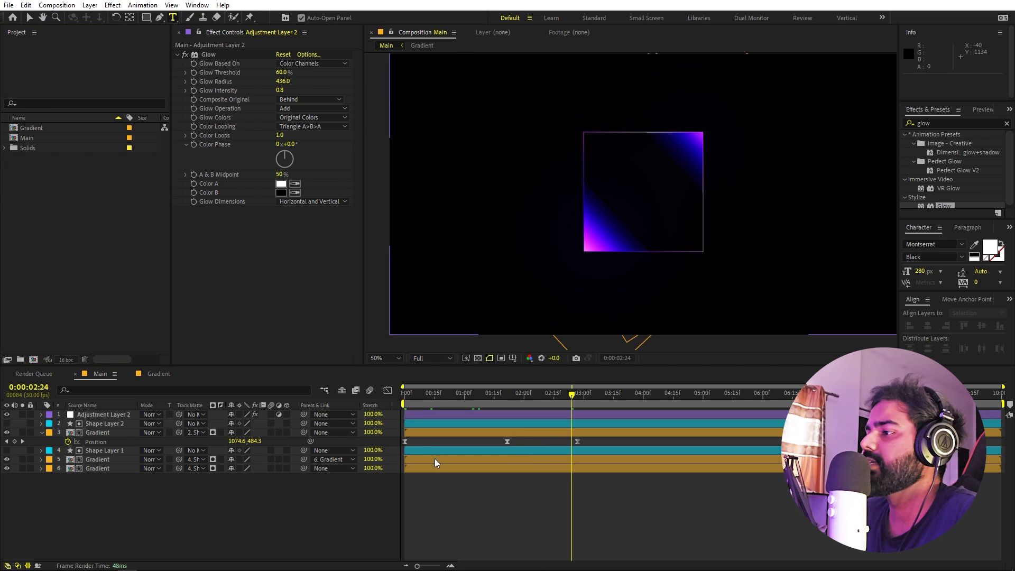
left_click(628, 188)
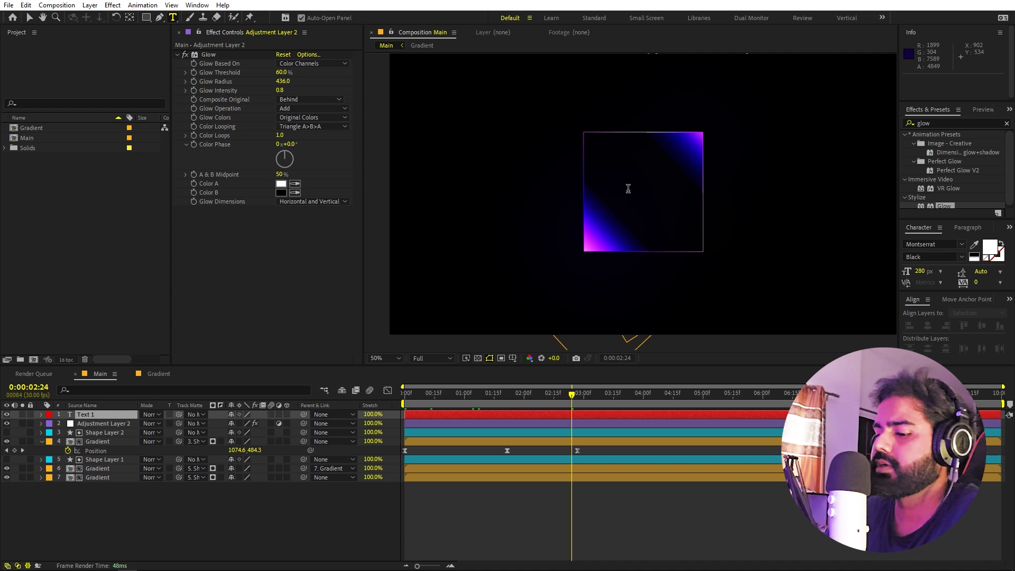
type("M3")
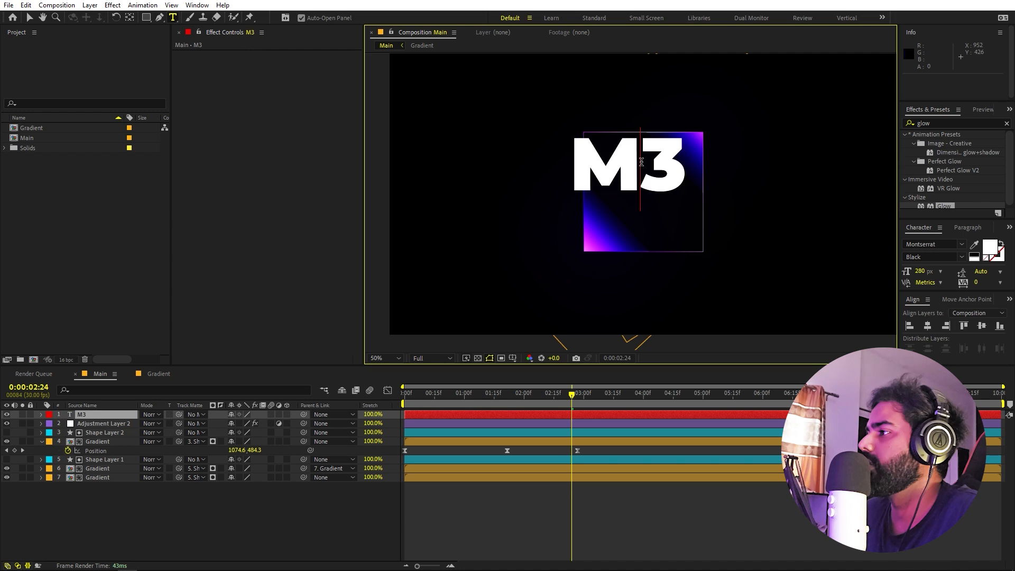
key("ctrl+a")
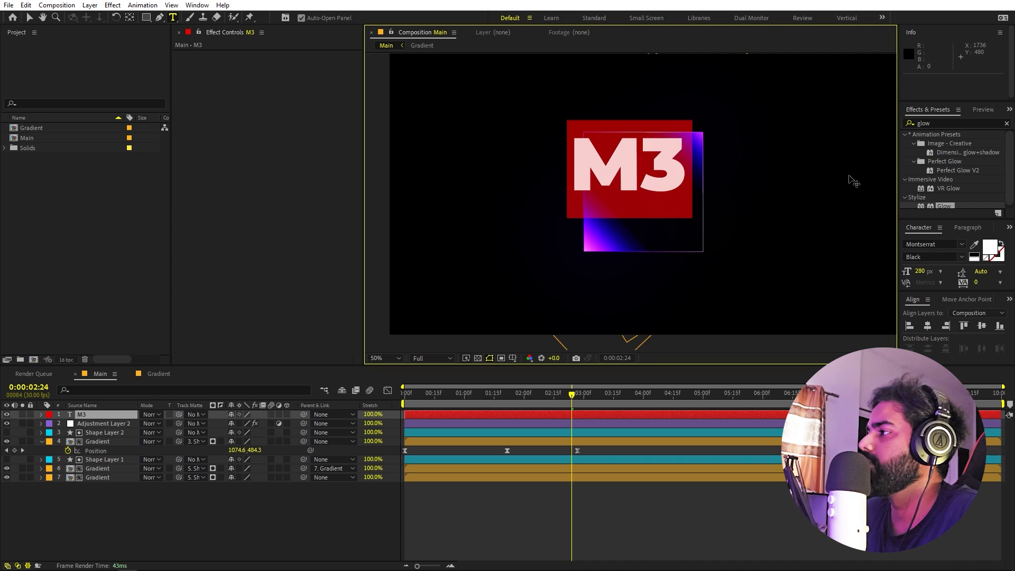
left_click(961, 257)
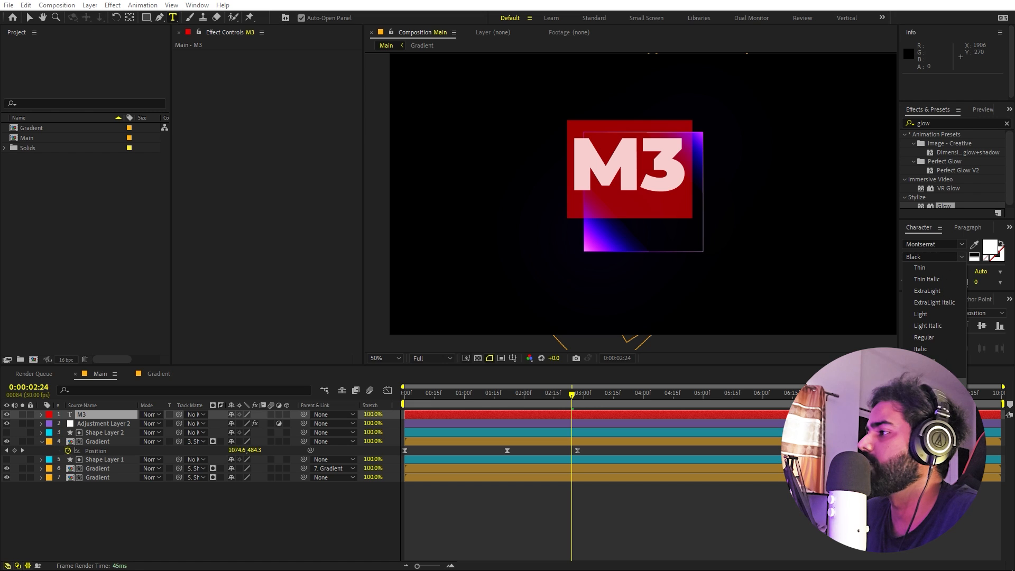
left_click(925, 383)
Center the M3 text in the composition with its anchor point at its middle, and scale it to 54.2%
left_click(928, 326)
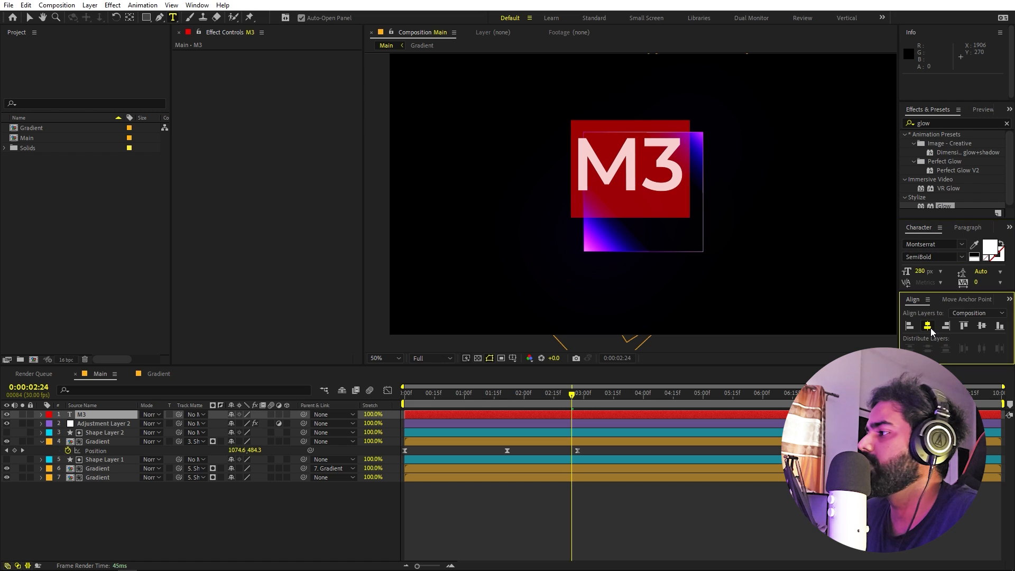
left_click(981, 326)
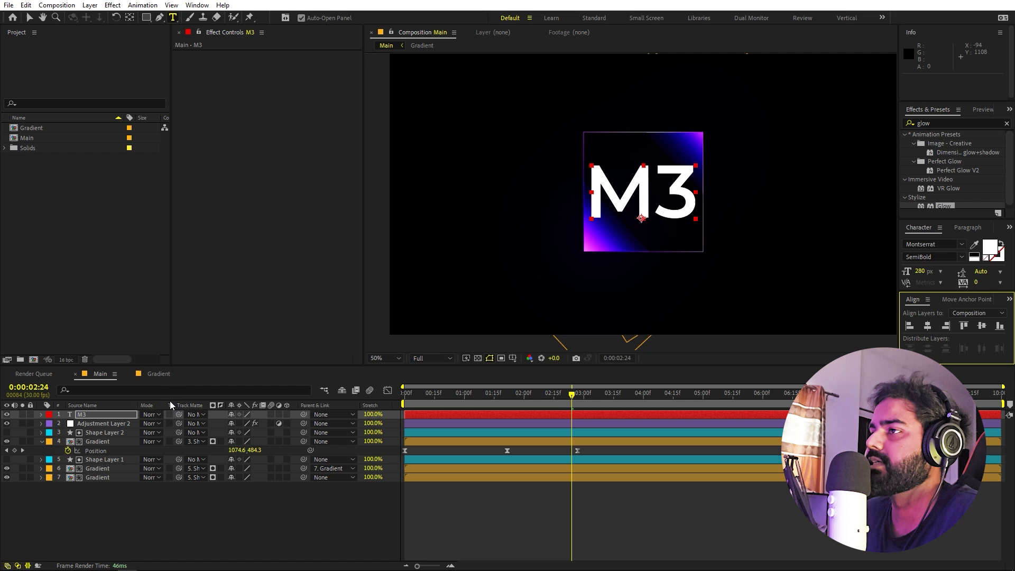
left_click(130, 18)
key("ctrl+alt+Home")
key("s")
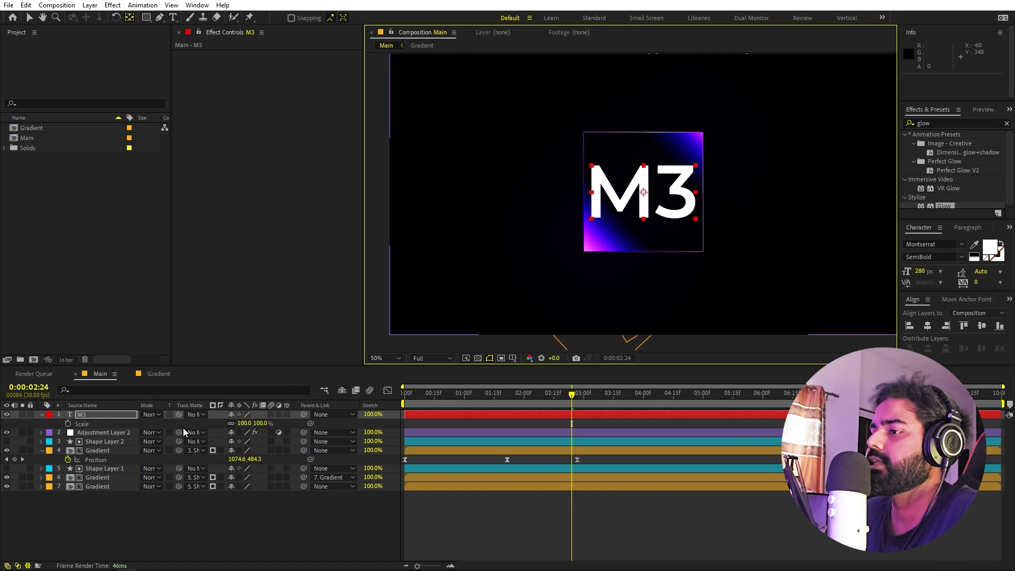
left_click_drag(245, 427, 15, 436)
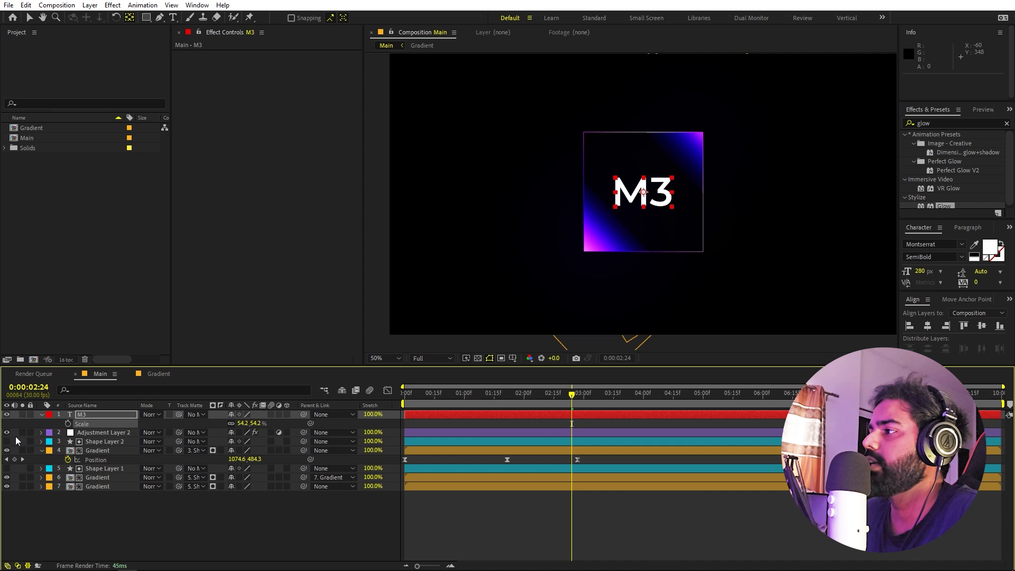
Add a Bevel and Emboss layer style to the M3 text layer and inspect the letter edges up close
right_click(87, 412)
mouse_move(128, 237)
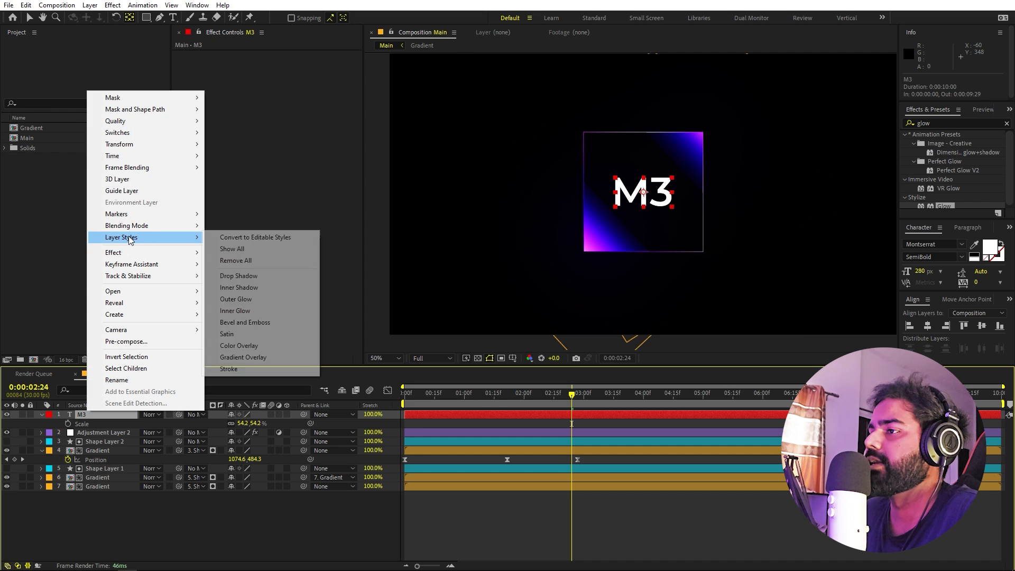
left_click(249, 322)
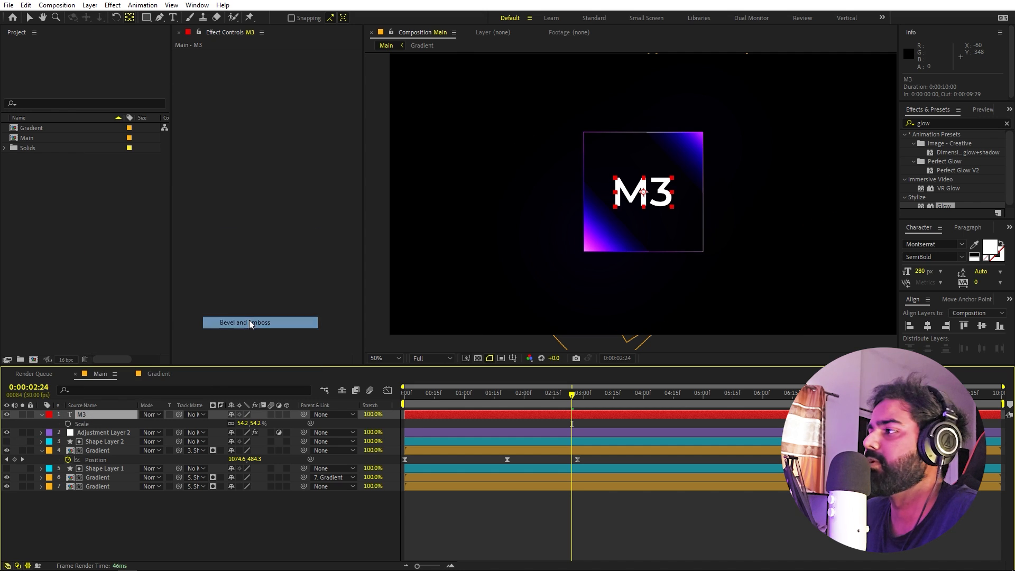
left_click(618, 97)
scroll(675, 181, "up", 4)
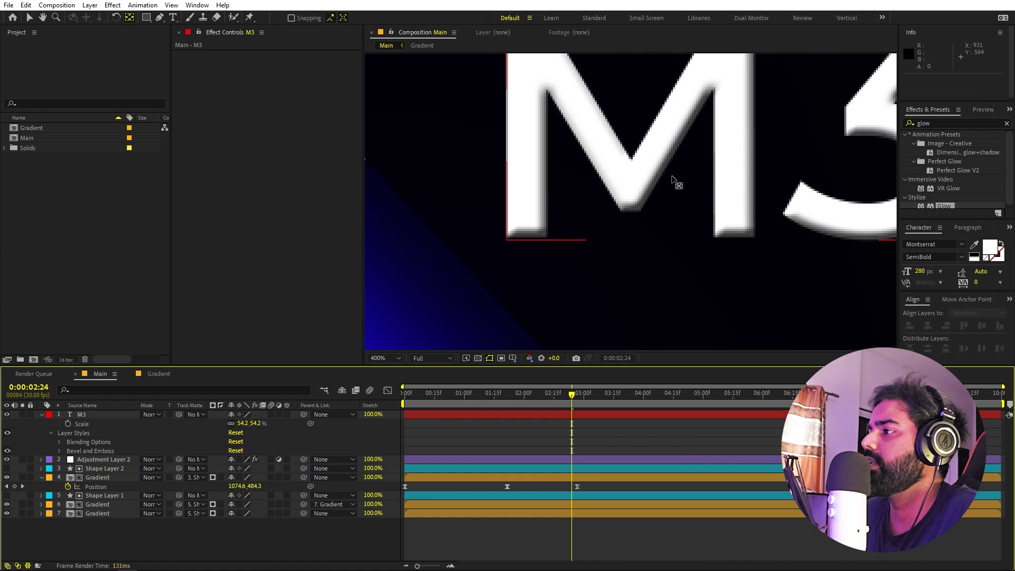
left_click_drag(691, 119, 617, 151)
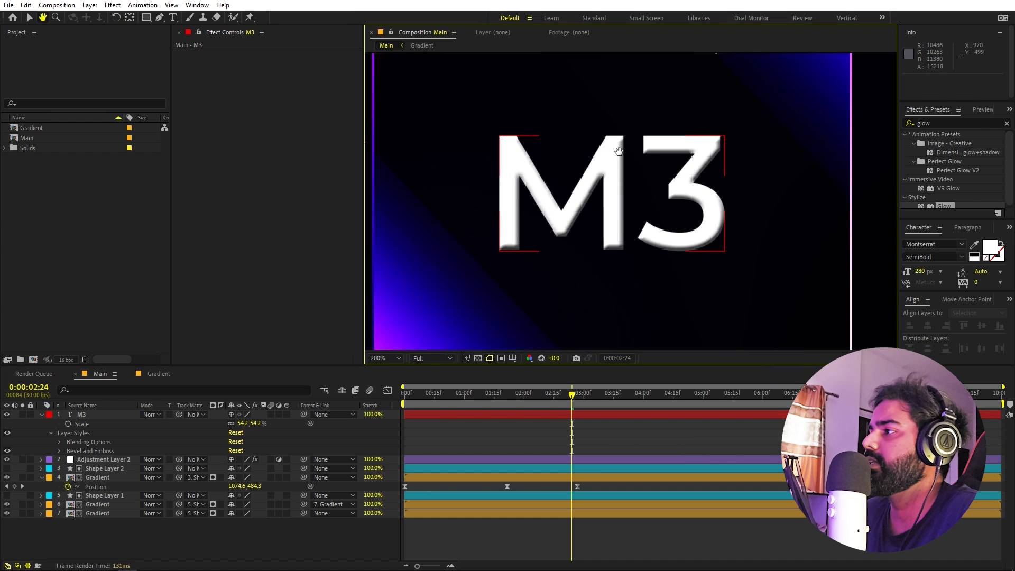
Find the Generate Fill effect and apply it to the M3 text layer
left_click(76, 414)
double_click(944, 123)
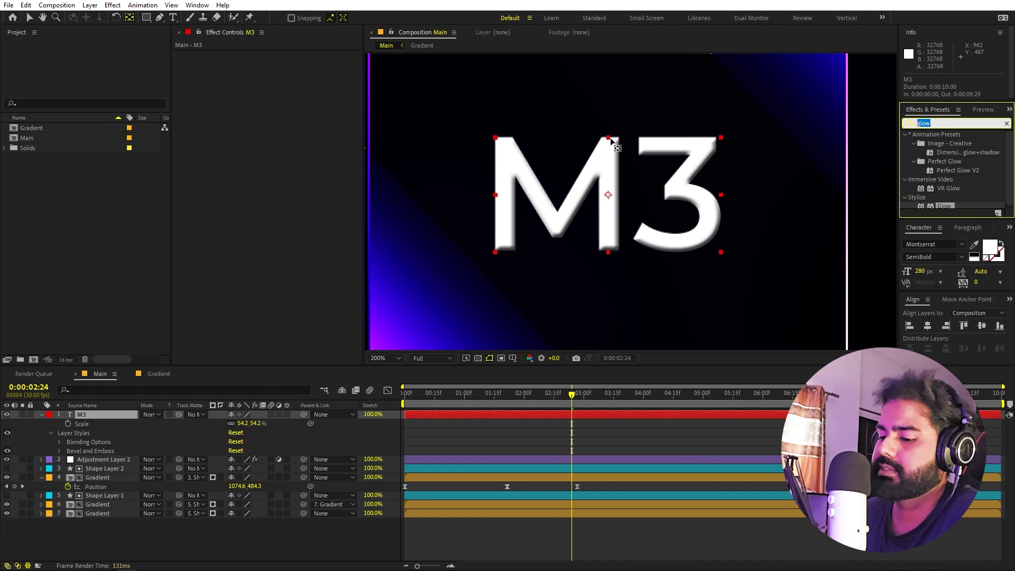
type("fill")
left_click_drag(945, 193, 607, 197)
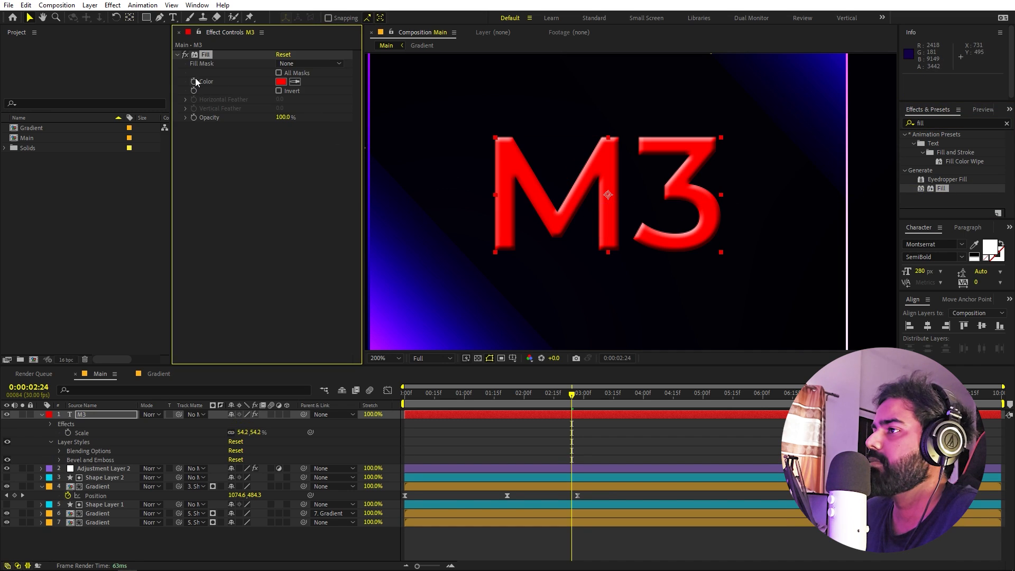
Set the M3 layer's Fill color to black (000000) with a Color keyframe at 0:00:02:24
left_click(281, 83)
left_click_drag(346, 259, 294, 290)
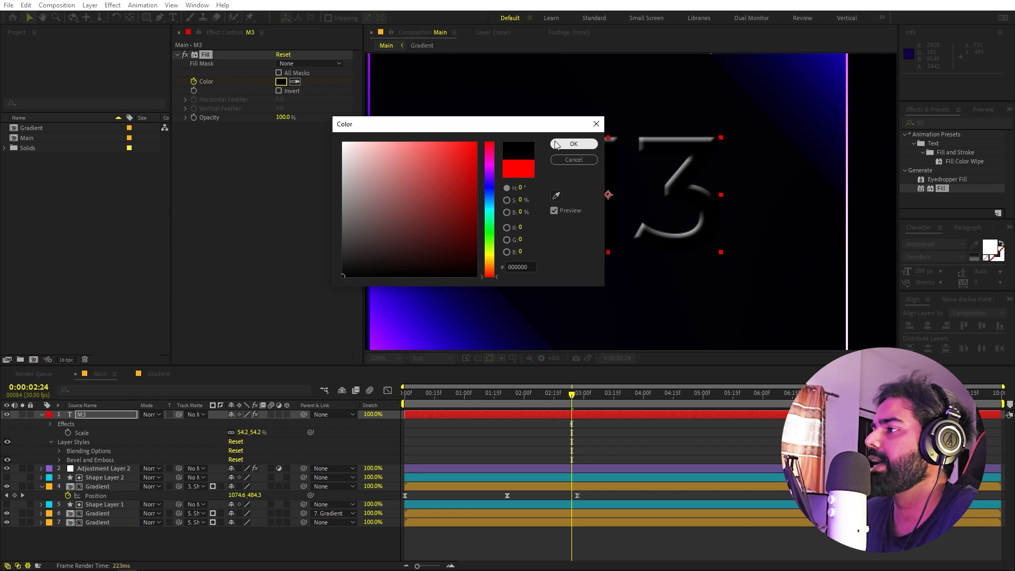
left_click(577, 141)
Reveal the M3 layer's keyframes and move the black Color keyframe to 0:00:00:21, checking against the gradient at 0:00:00:29
key("u")
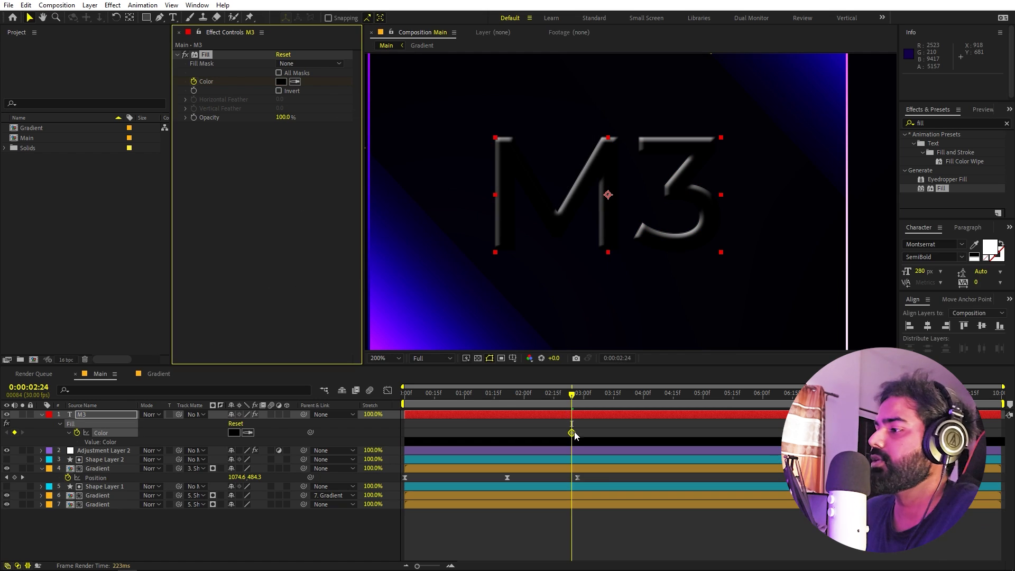
left_click_drag(573, 434, 460, 433)
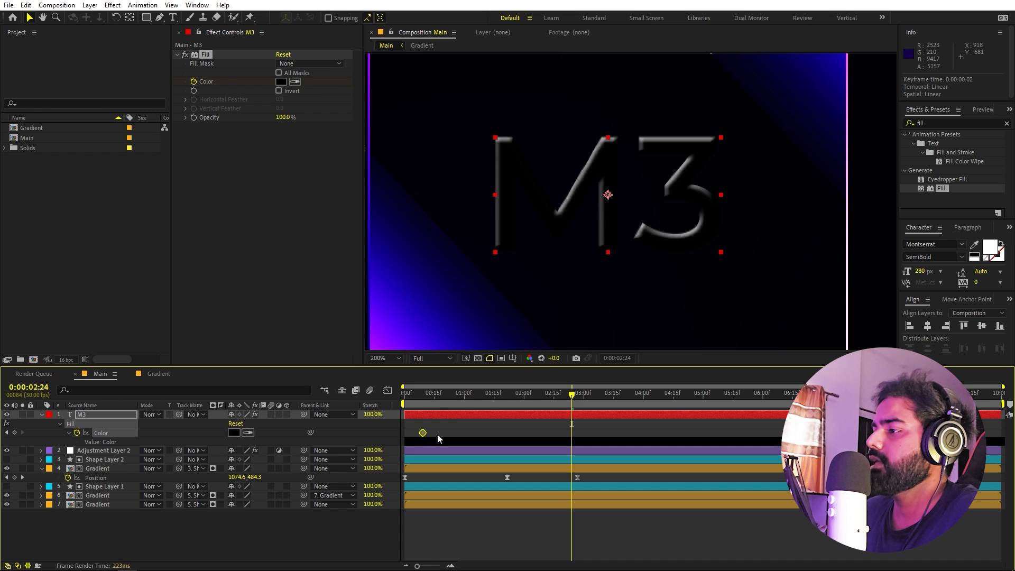
left_click_drag(482, 392, 461, 414)
left_click_drag(519, 432, 447, 433)
Keyframe the M3 layer's Fill color to light gray at 0:00:00:29 and preview the color transition
left_click(280, 82)
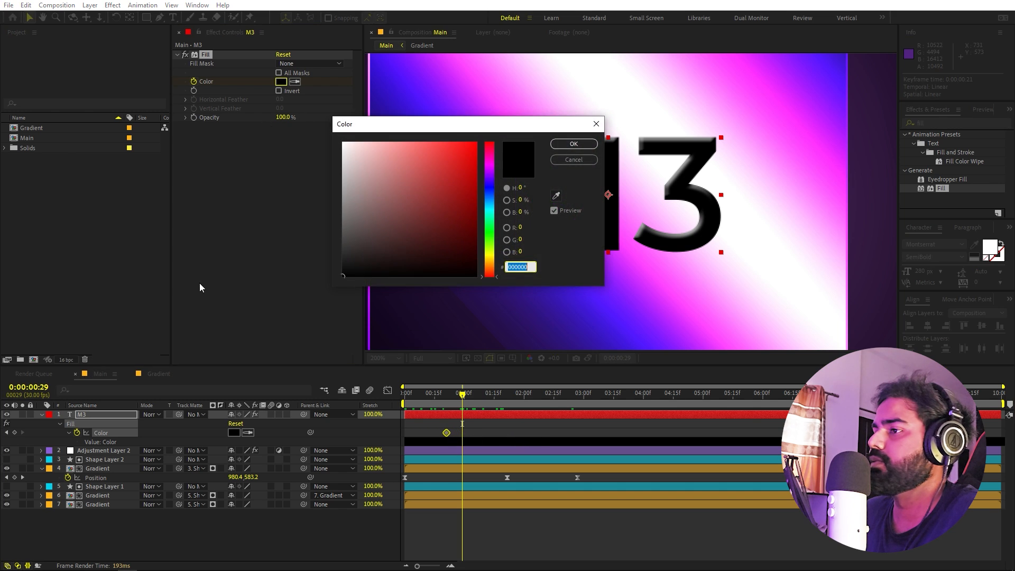
mouse_move(351, 212)
left_mouse_down()
mouse_move(268, 182)
mouse_move(265, 166)
left_mouse_up()
left_click(565, 144)
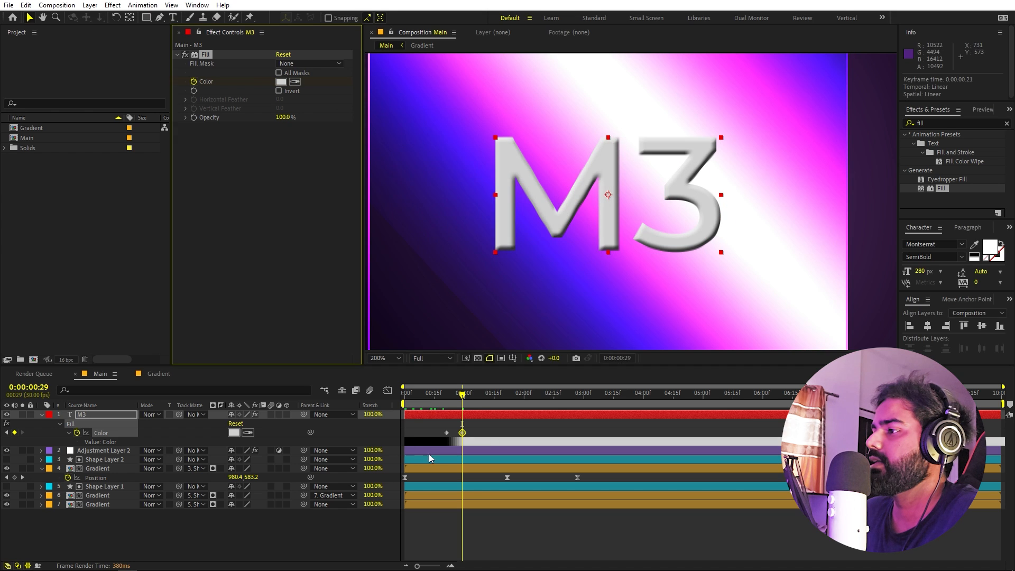
left_click(462, 394)
key("space")
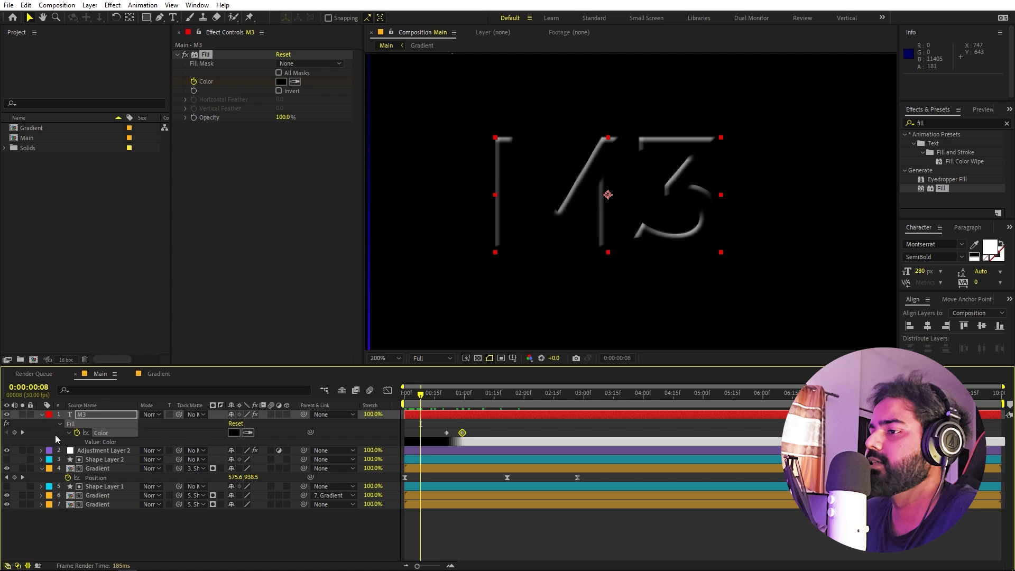
Set the M3 layer's Bevel and Emboss Size to 0 and its Angle to 235 degrees
key("F2")
left_click(42, 414)
left_click(41, 414)
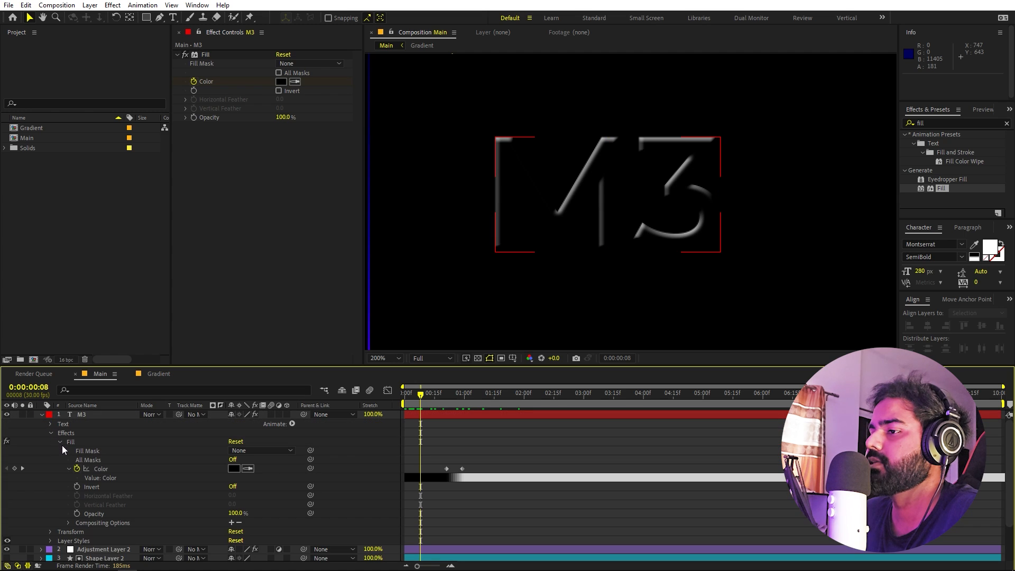
left_click(51, 540)
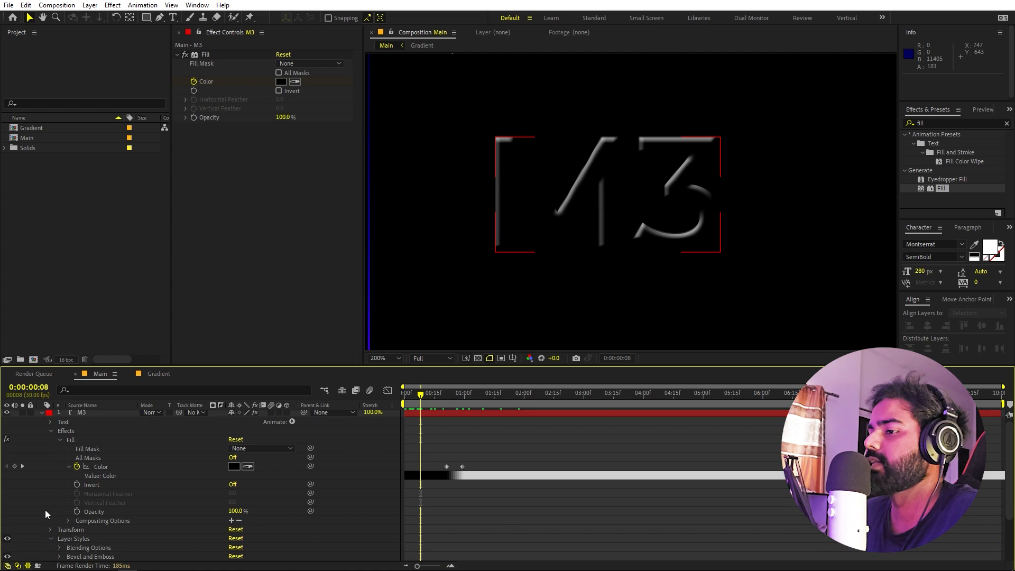
scroll(63, 491, "down", 3)
left_click(59, 493)
scroll(59, 492, "down", 3)
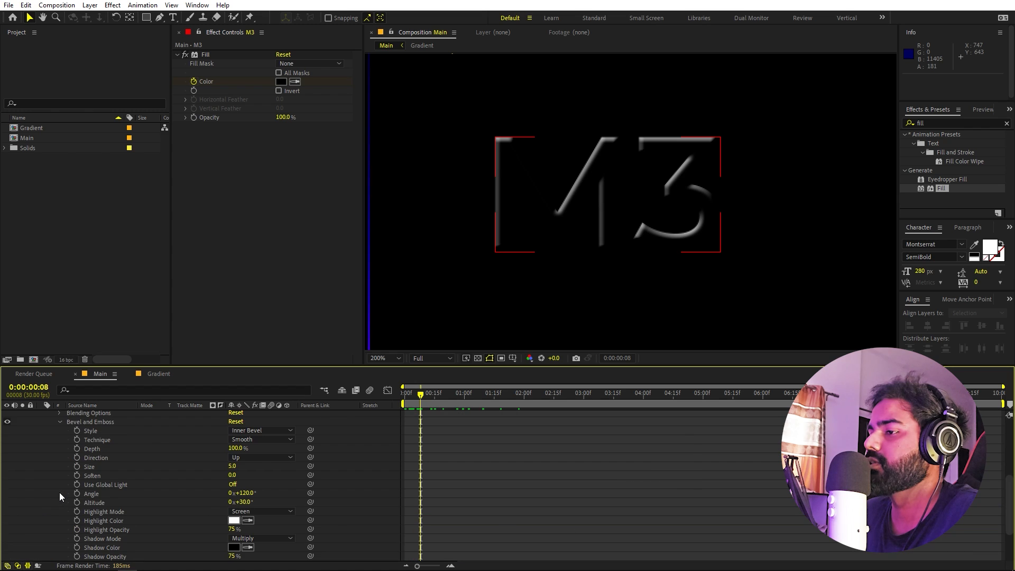
mouse_move(233, 468)
left_mouse_down()
mouse_move(249, 469)
mouse_move(234, 471)
left_mouse_up()
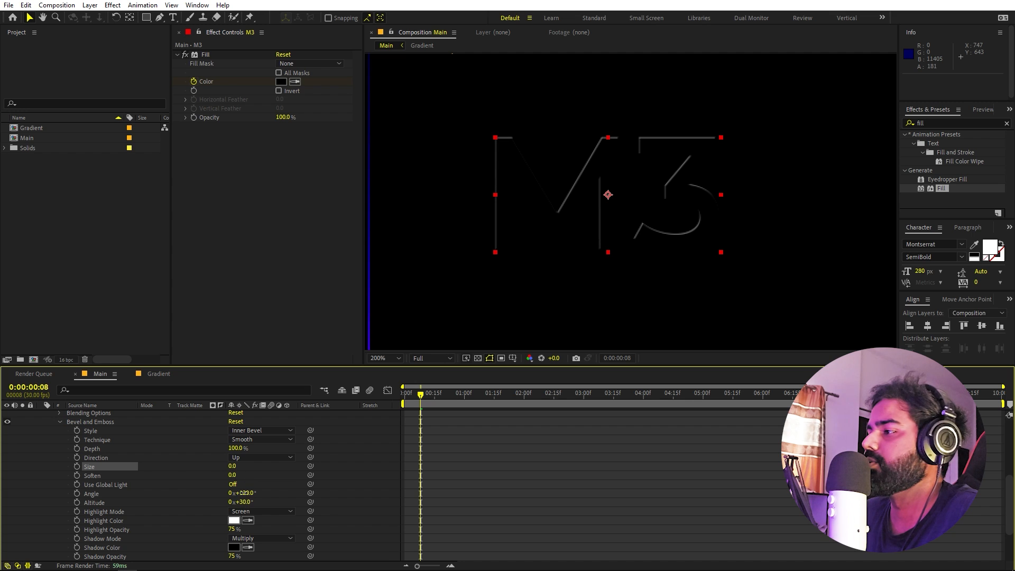
left_click_drag(244, 493, 301, 493)
left_click(636, 482)
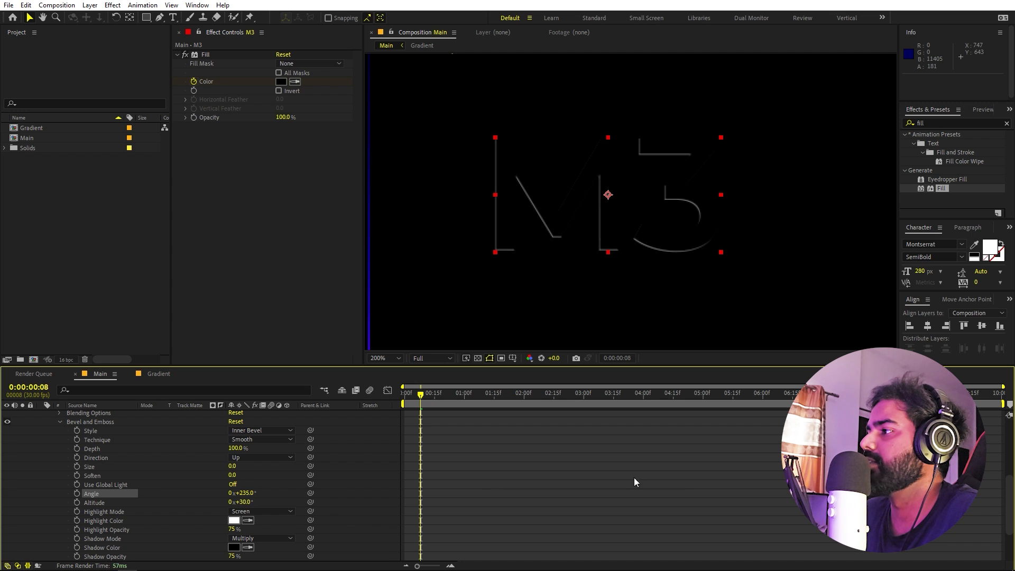
Play back the bevel and gradient animation, stop at 0:00:03:04, and collapse the M3 layer's properties
key("space")
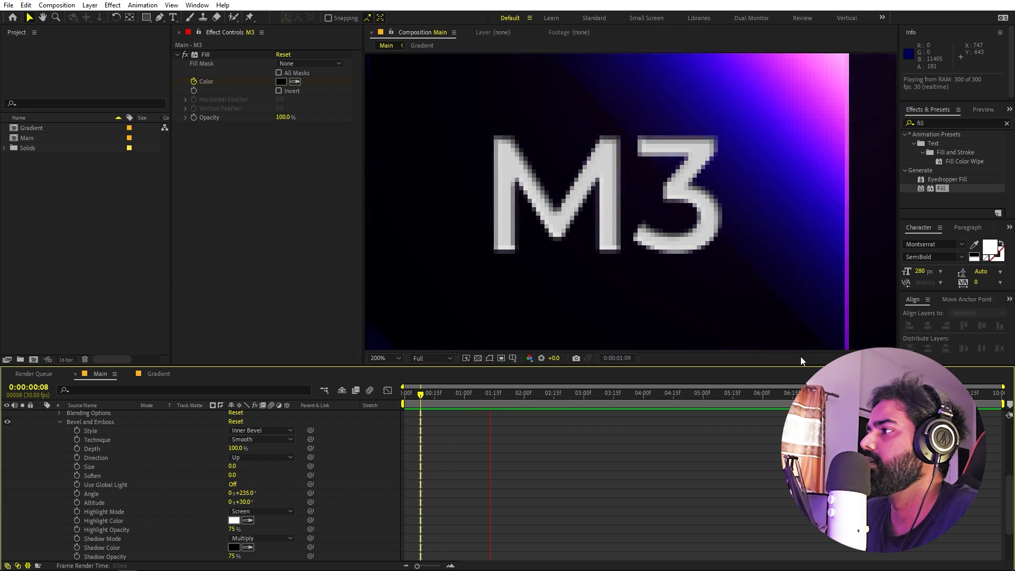
key("space")
scroll(721, 197, "down", 2)
key("space")
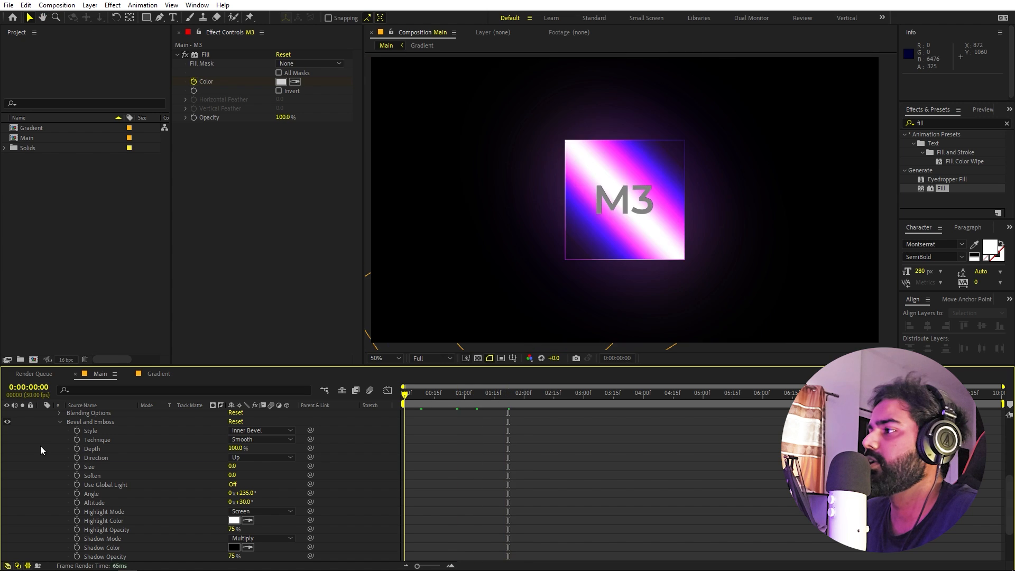
key("space")
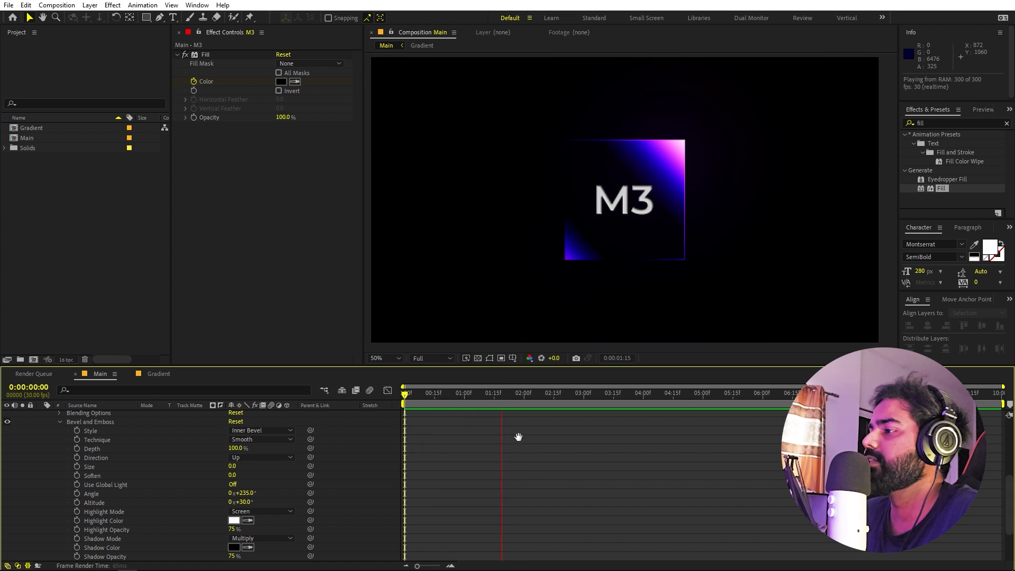
scroll(456, 438, "up", 5)
left_click_drag(479, 398, 590, 414)
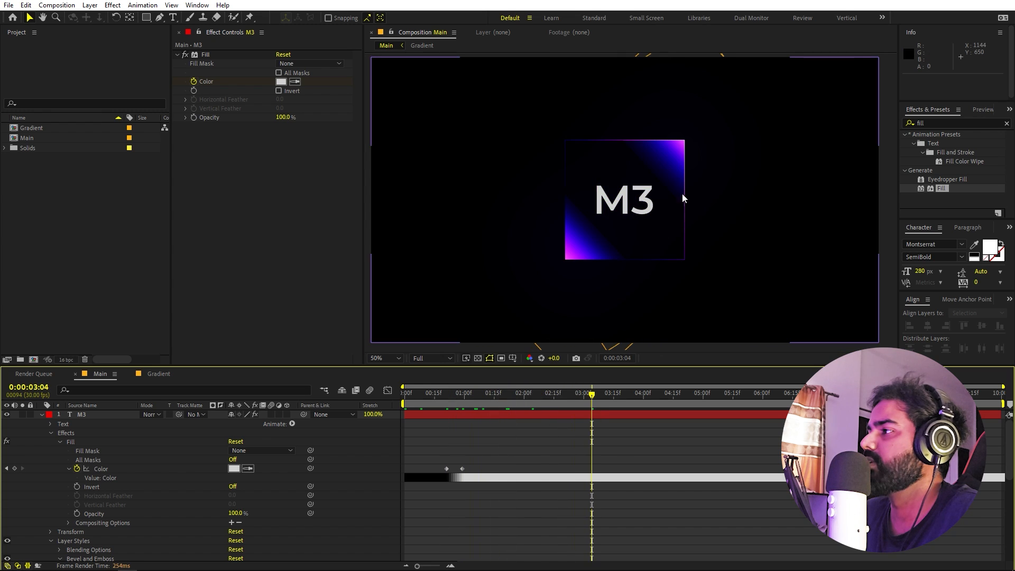
left_click(41, 415)
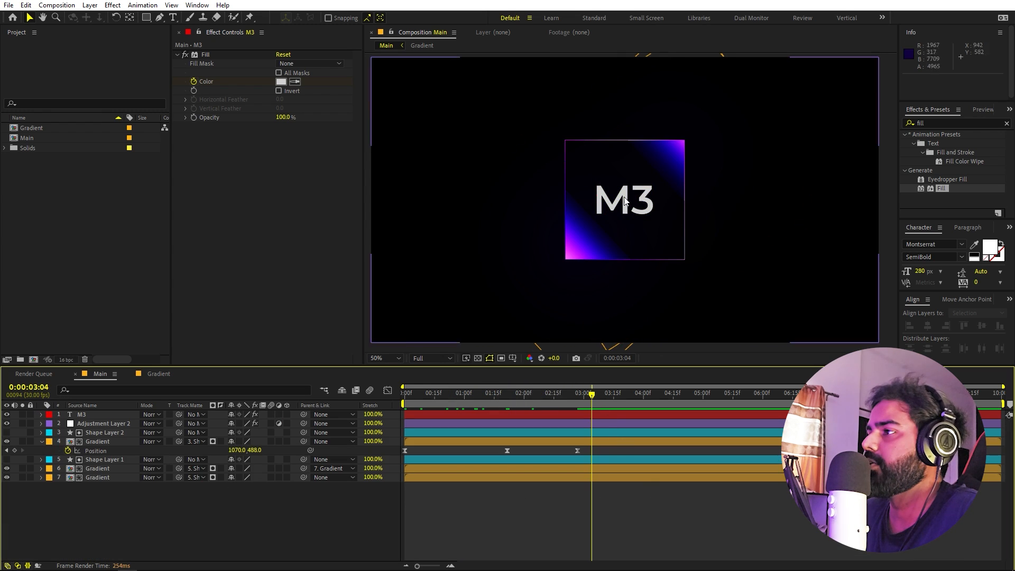
right_click(214, 512)
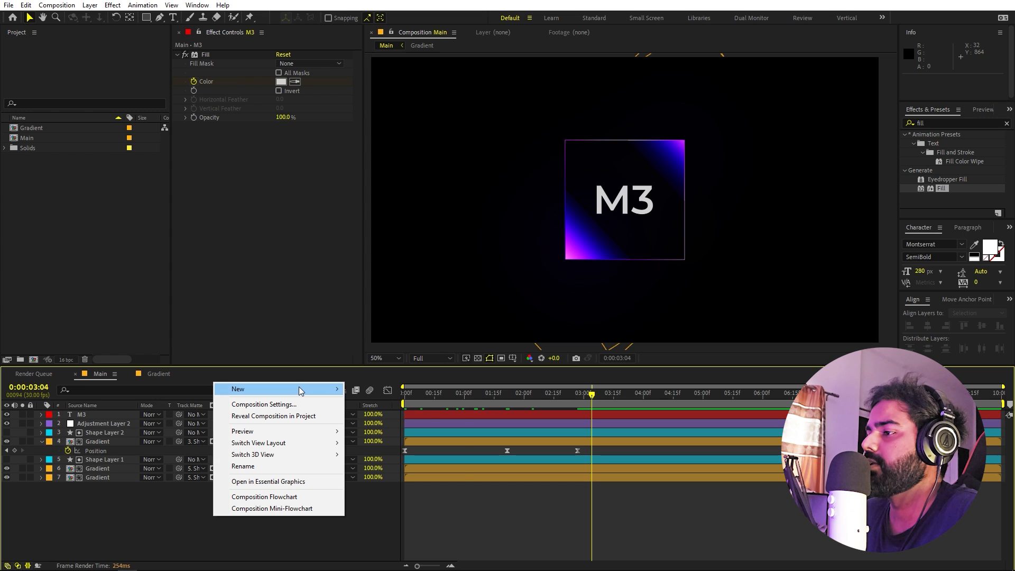
mouse_move(317, 388)
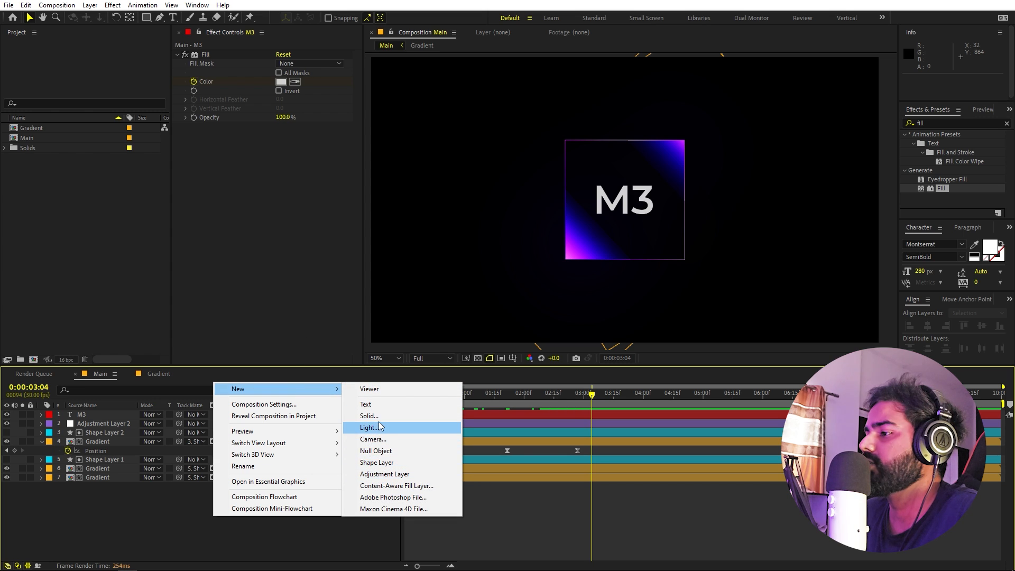
left_click(379, 415)
left_click(308, 278)
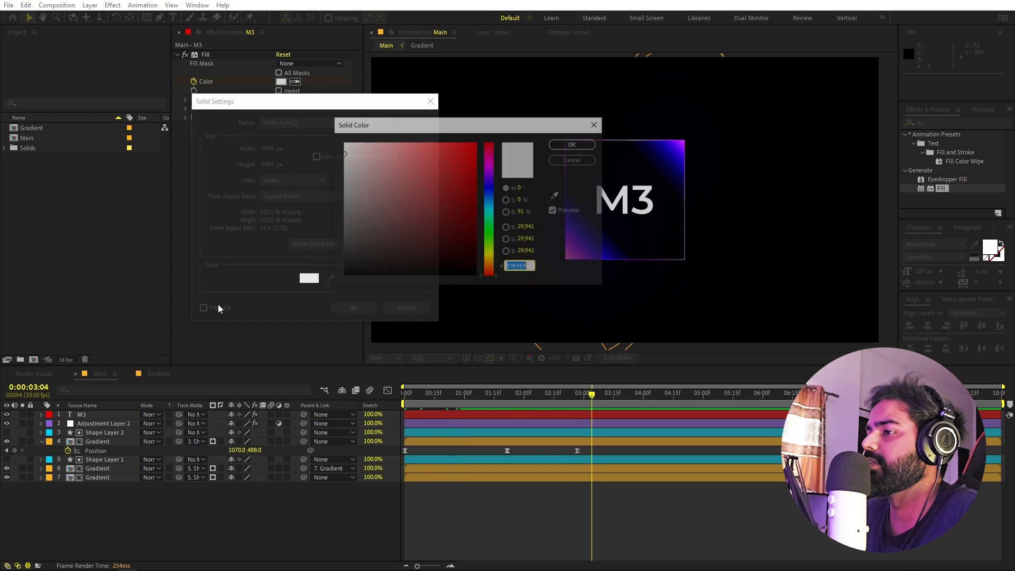
type("000000")
left_click(573, 144)
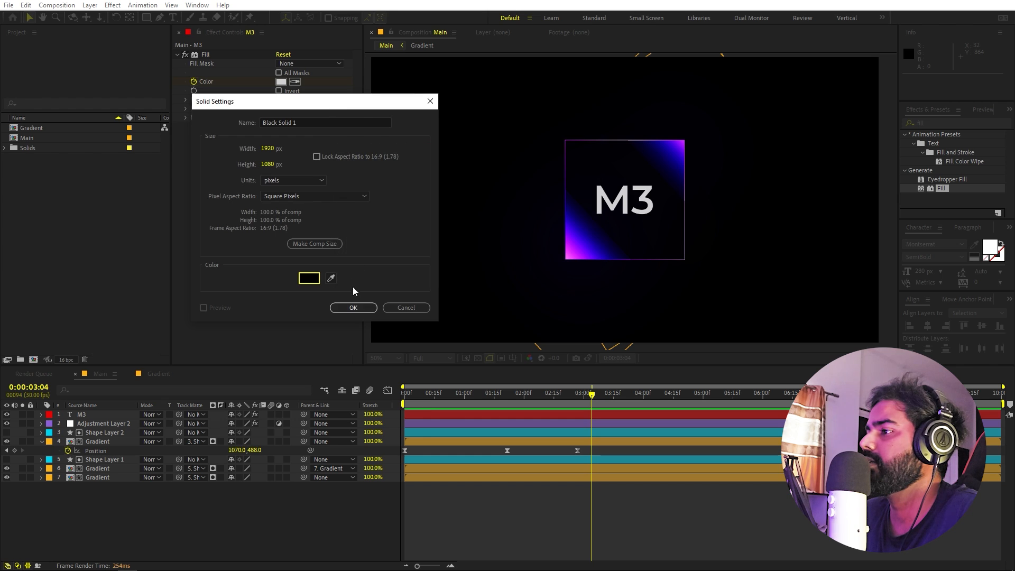
left_click(354, 306)
left_click_drag(118, 414, 116, 507)
left_click(108, 301)
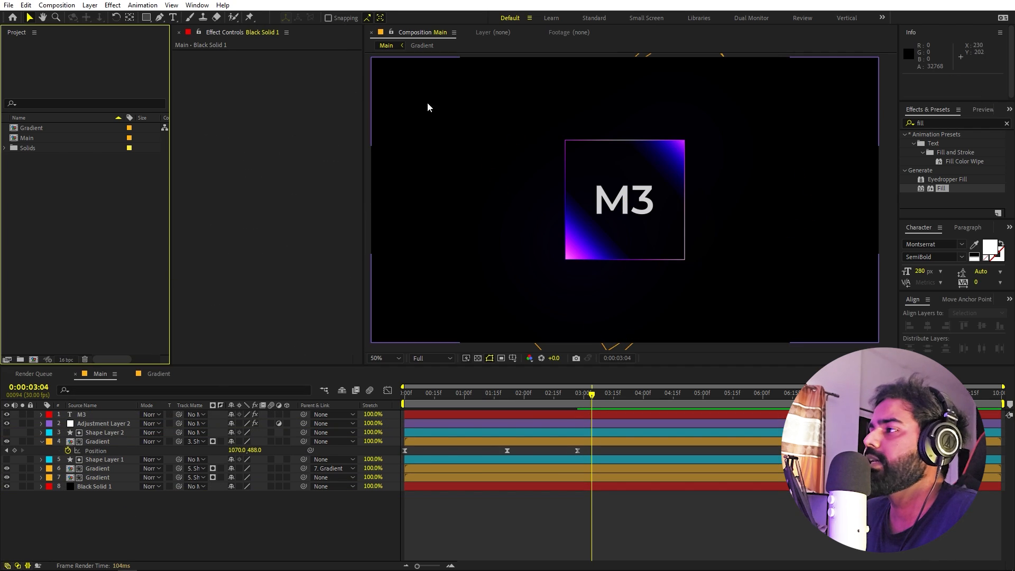
Draw a circle about 304 px wide on a new shape layer, left of the outlined square
left_click(146, 17)
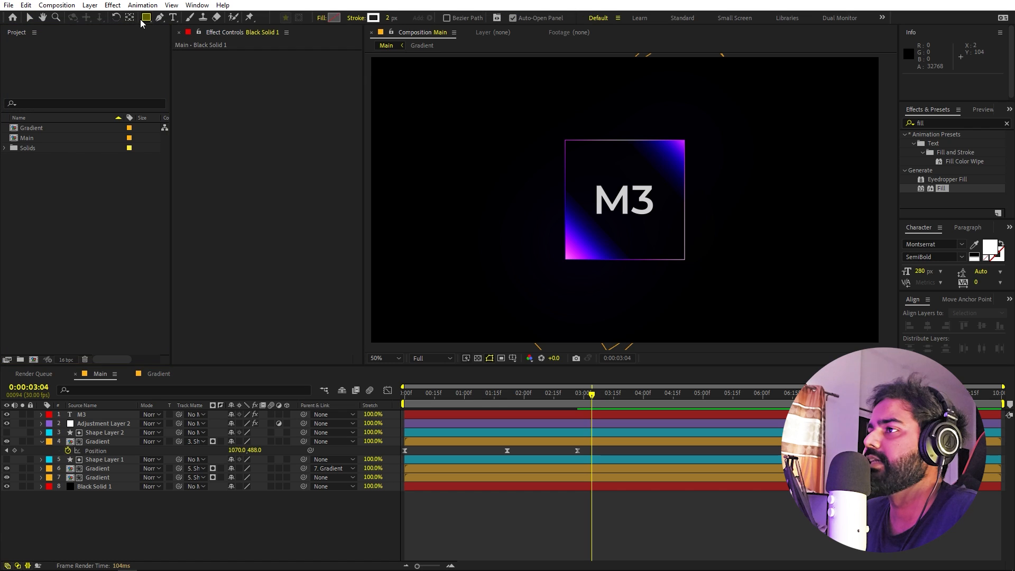
left_click_drag(150, 17, 175, 41)
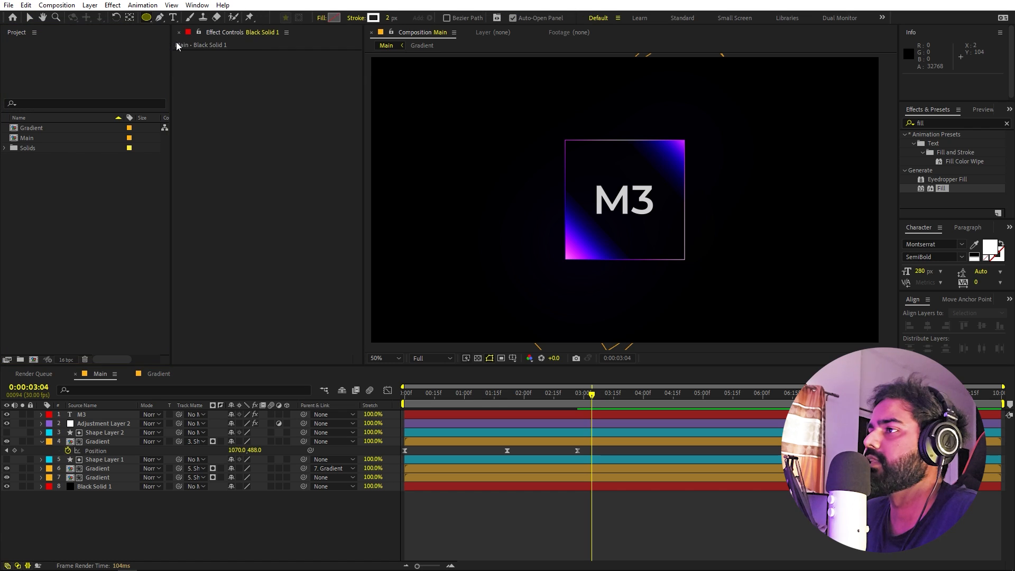
mouse_move(453, 243)
left_mouse_down()
mouse_move(367, 154)
mouse_move(372, 161)
left_mouse_up()
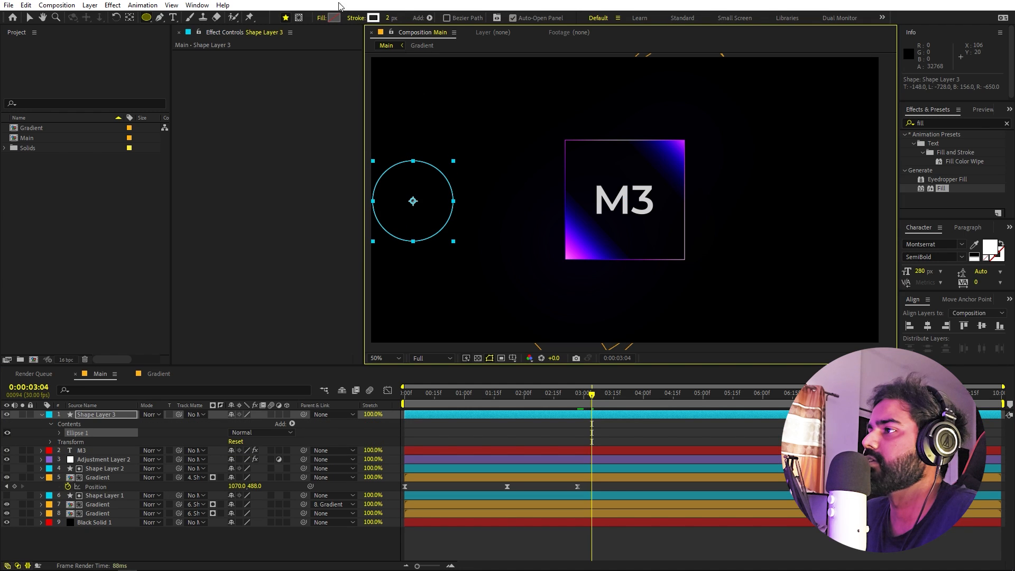
Fill the circle with pink (FF00AE) and a 0 px stroke, and place its layer just above Black Solid 1
left_click(334, 18)
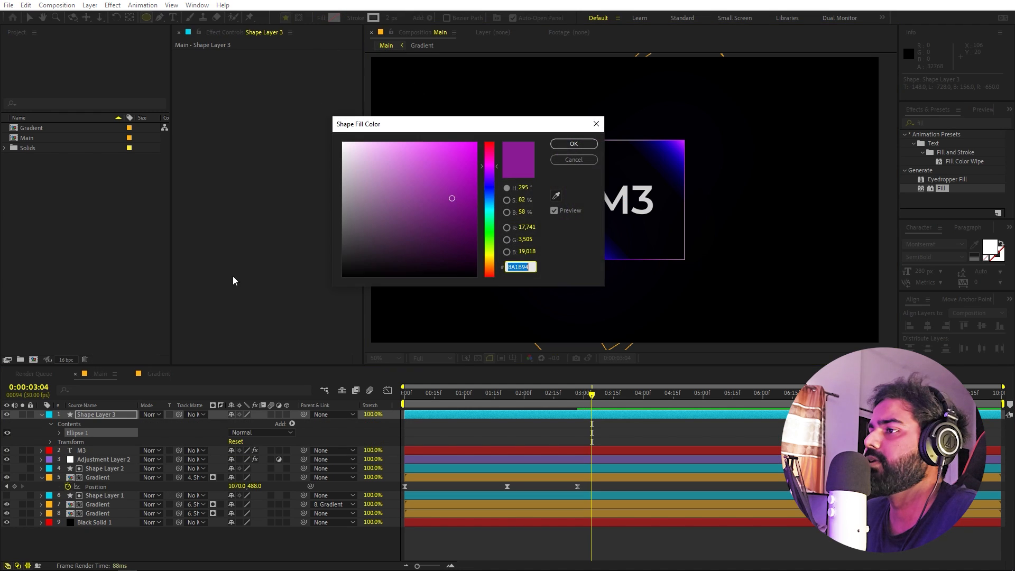
left_click(493, 157)
left_click_drag(449, 167, 601, 71)
left_click(580, 143)
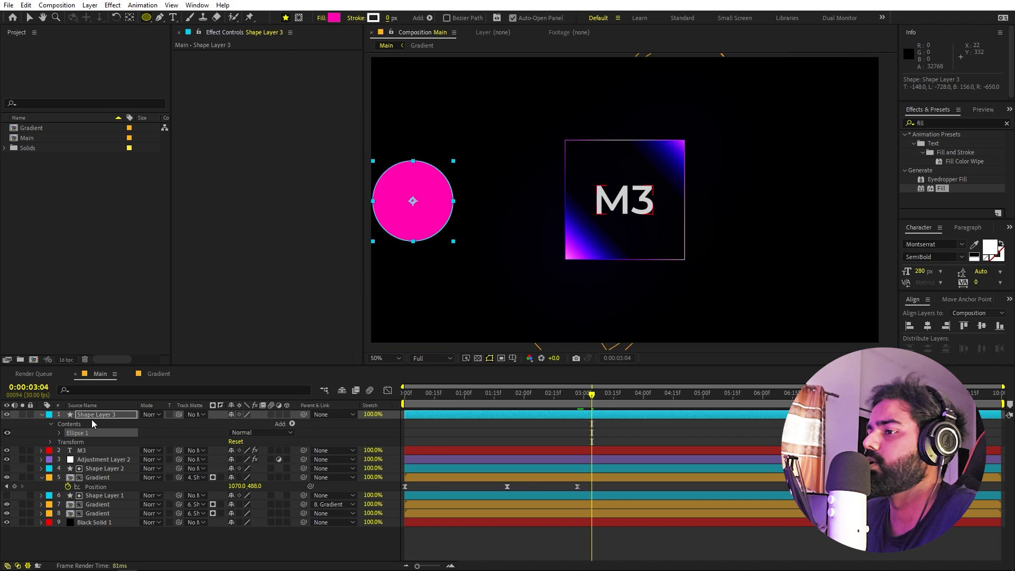
left_click_drag(93, 417, 93, 518)
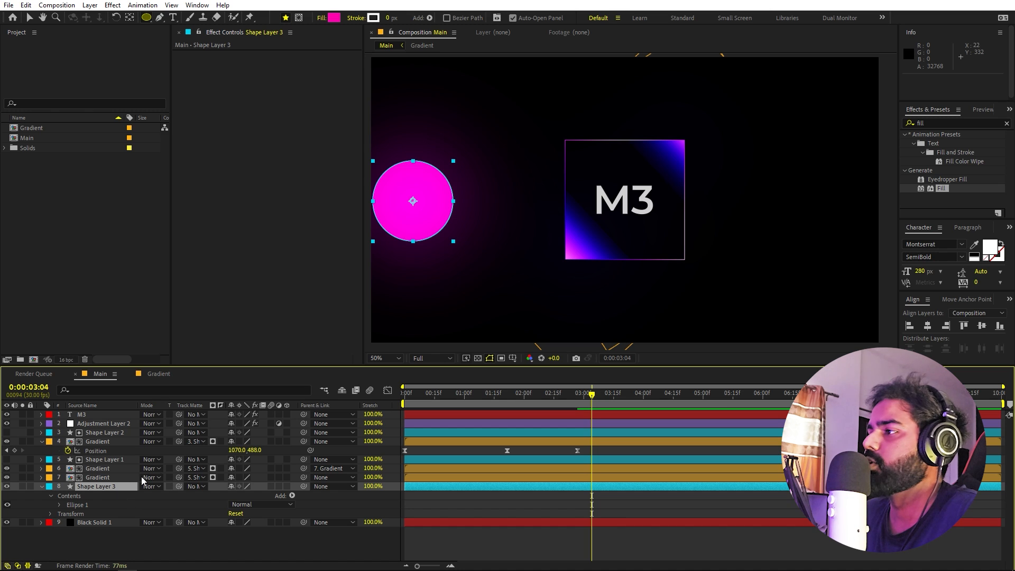
Scale the pink circle to 247 by 38% and move the resulting ellipse to about 442, 564, overlapping the square's left edge
key("s")
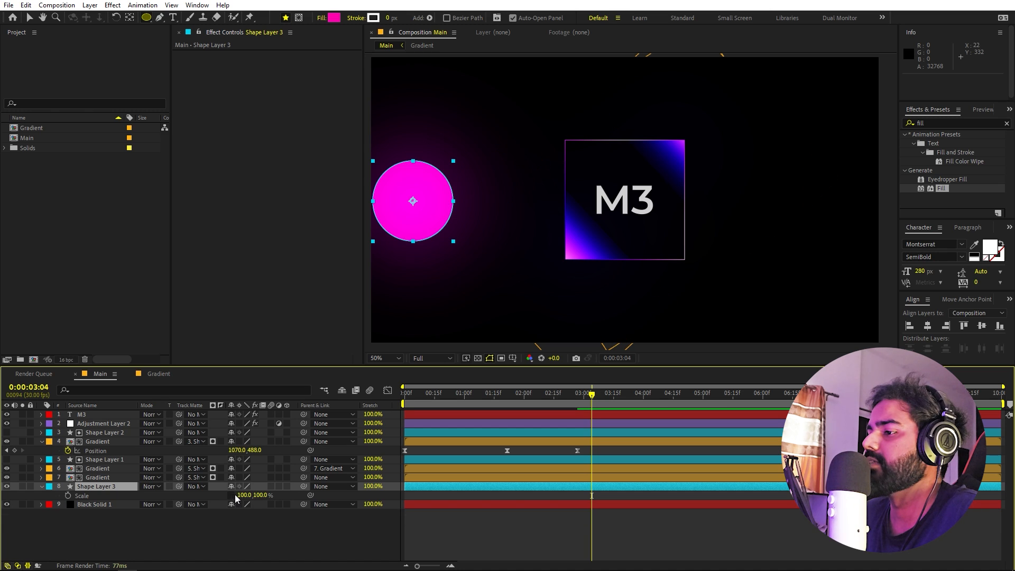
mouse_move(236, 497)
left_mouse_down()
mouse_move(206, 495)
mouse_move(338, 495)
mouse_move(231, 507)
mouse_move(244, 504)
left_mouse_up()
key("v")
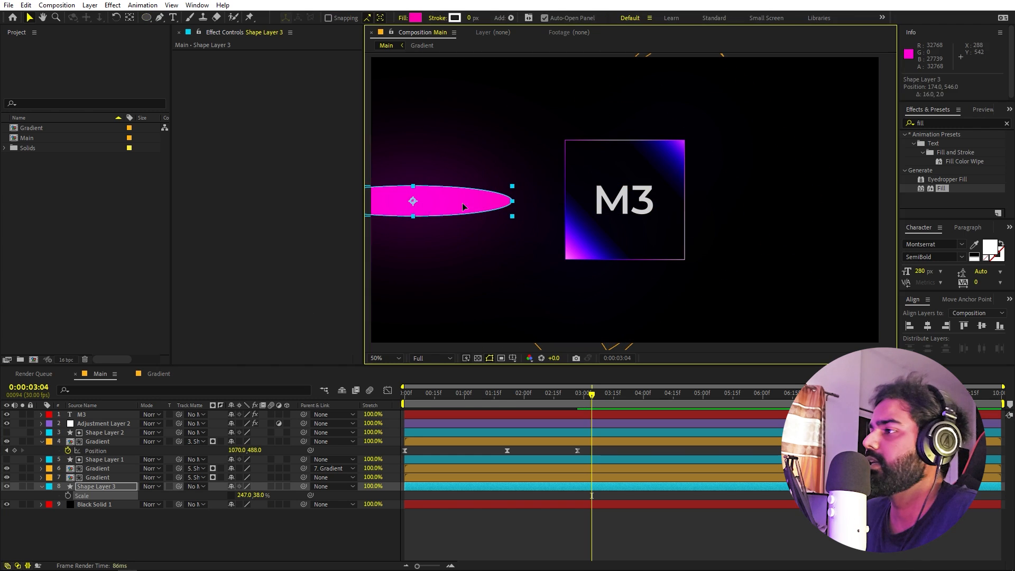
left_click_drag(462, 202, 537, 208)
Find the Fast Box Blur effect, apply it to Shape Layer 3 and set its Blur Radius to 107
left_click_drag(946, 124, 791, 125)
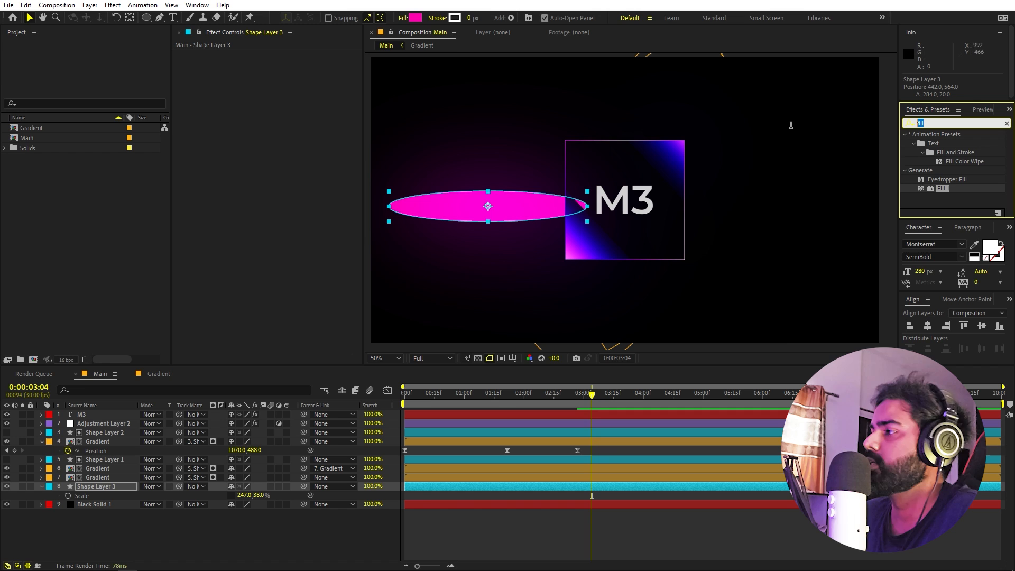
type("fast")
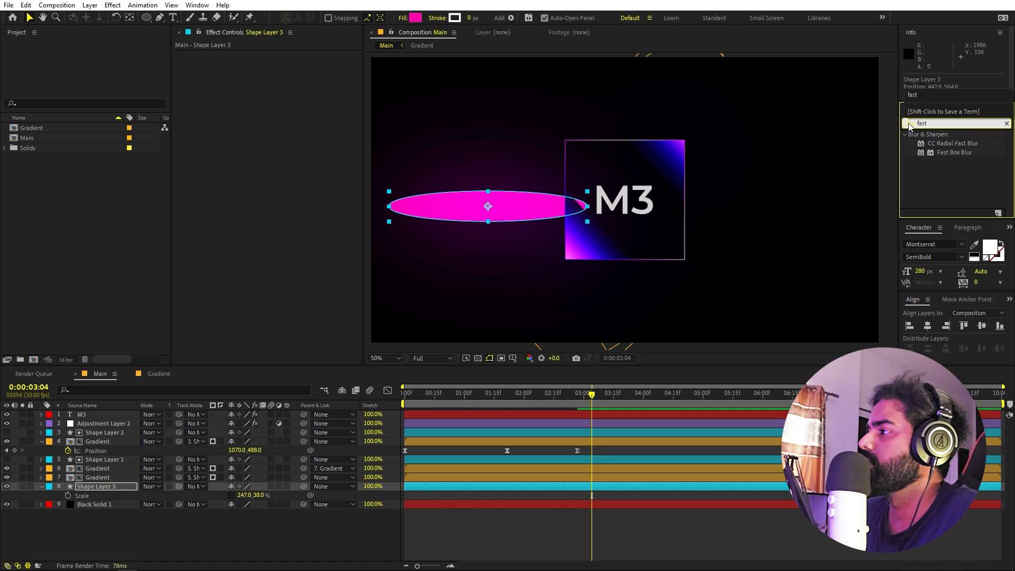
left_click_drag(940, 153, 111, 485)
left_click_drag(279, 63, 418, 86)
right_click(417, 86)
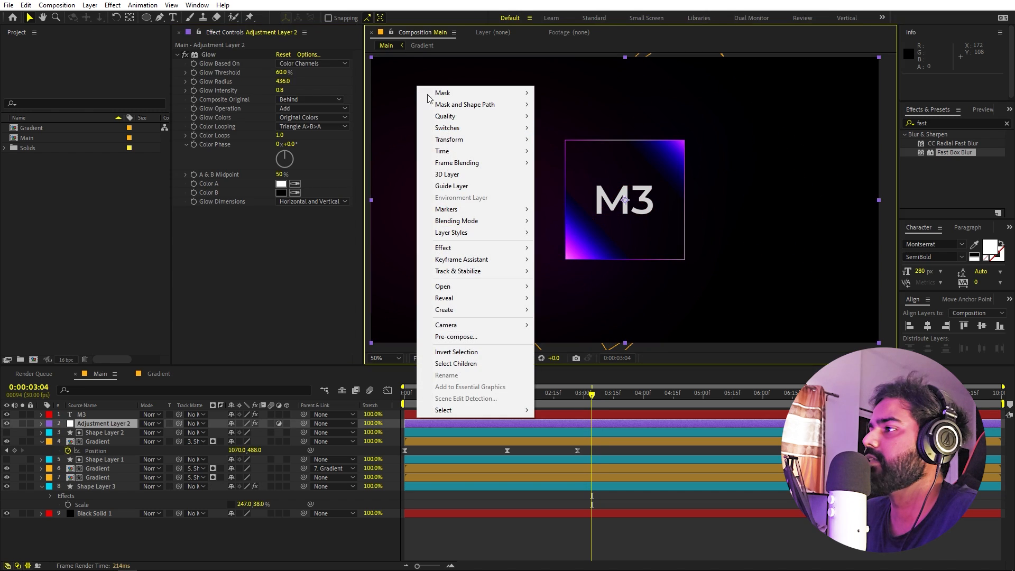
left_click(474, 2)
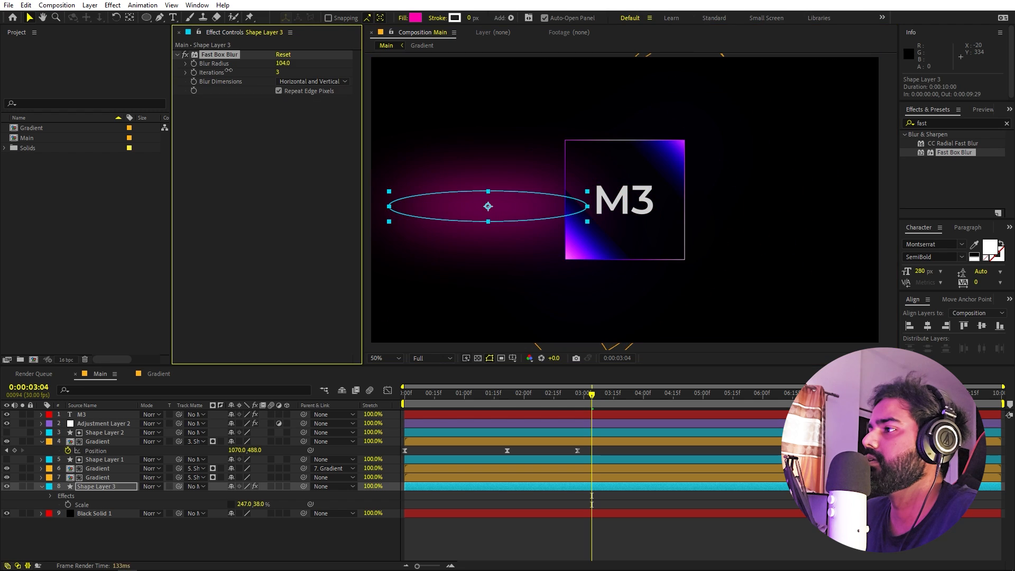
Set Shape Layer 3's opacity to 52% and move the blurred ellipse behind the square's upper-left area
key("t")
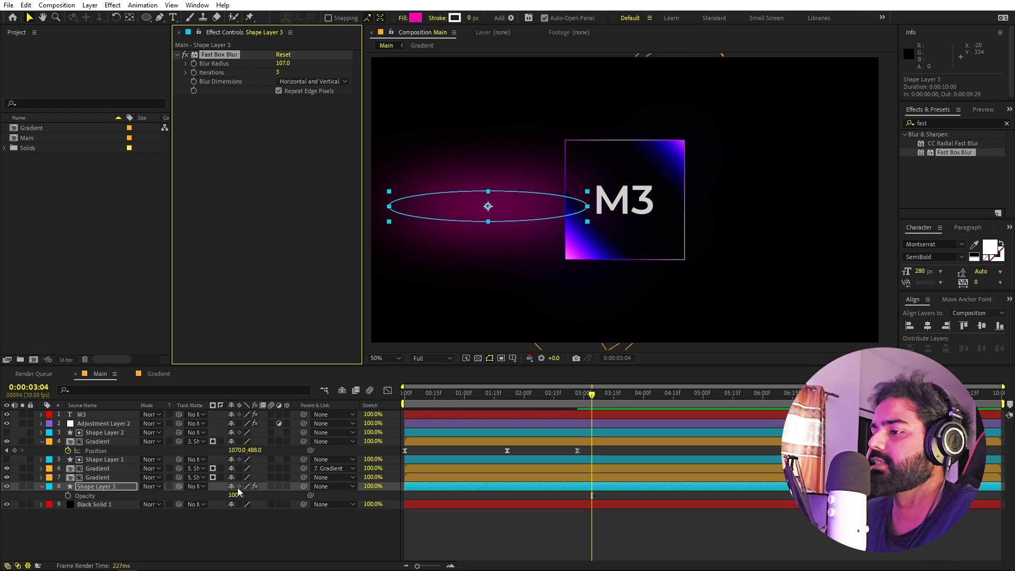
left_click_drag(232, 495, 214, 502)
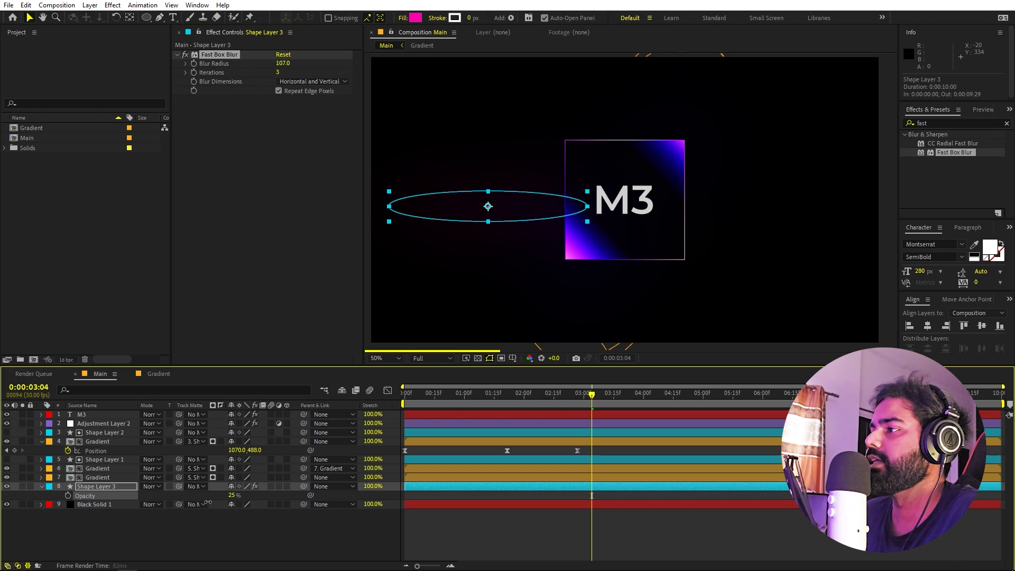
left_click_drag(529, 214, 704, 198)
Duplicate the blurred pink ellipse, place the copy at about 1100, 506 behind the square's right side, and fill it with blue (006CFF)
key("ctrl+d")
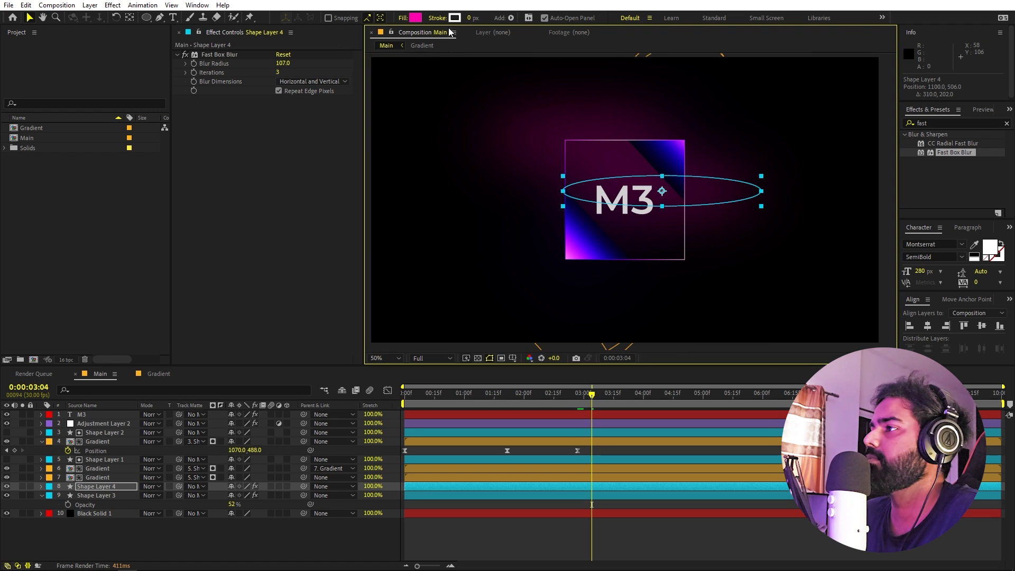
left_click(415, 18)
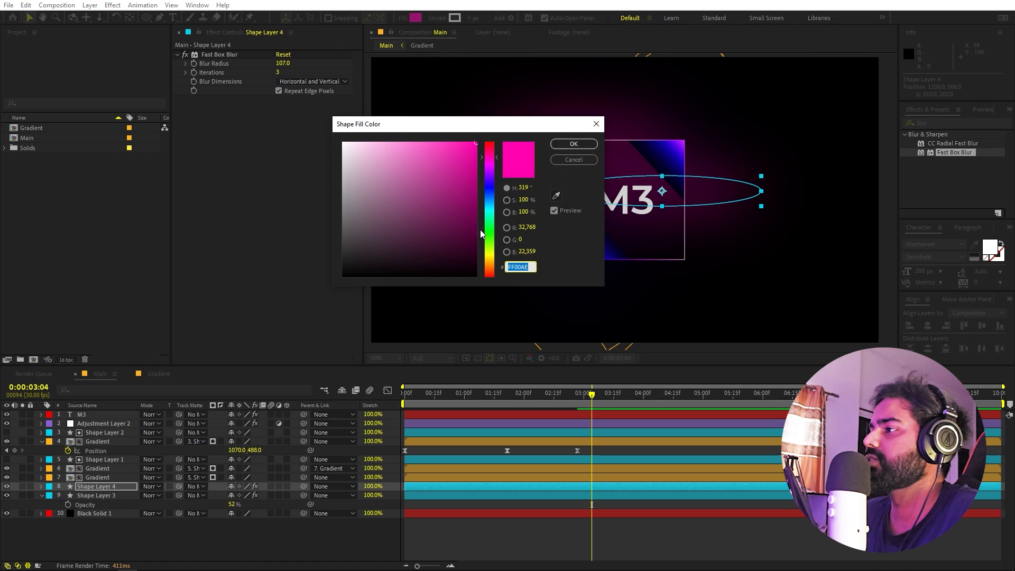
left_click_drag(480, 230, 487, 195)
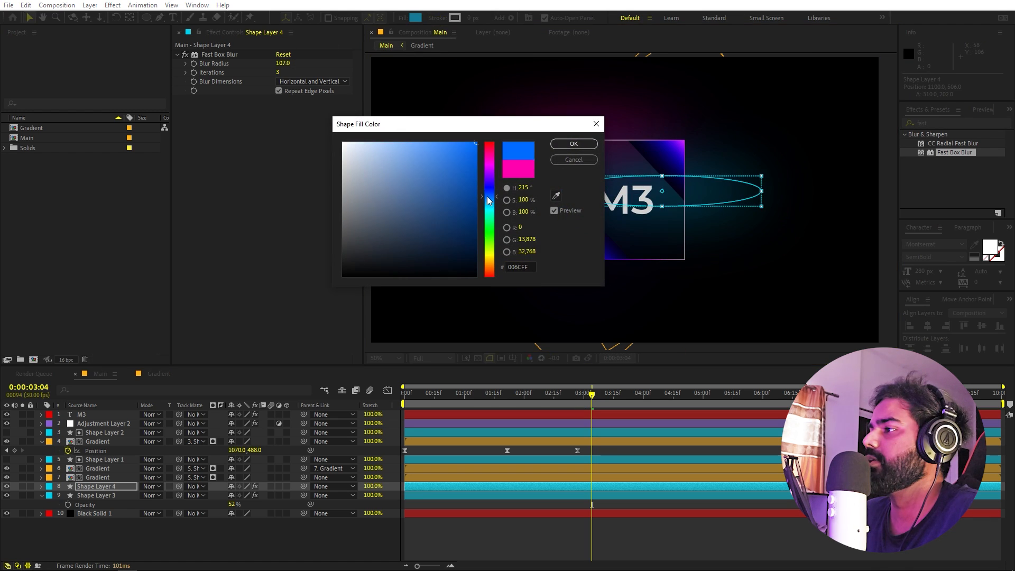
left_click(574, 144)
left_click(707, 524)
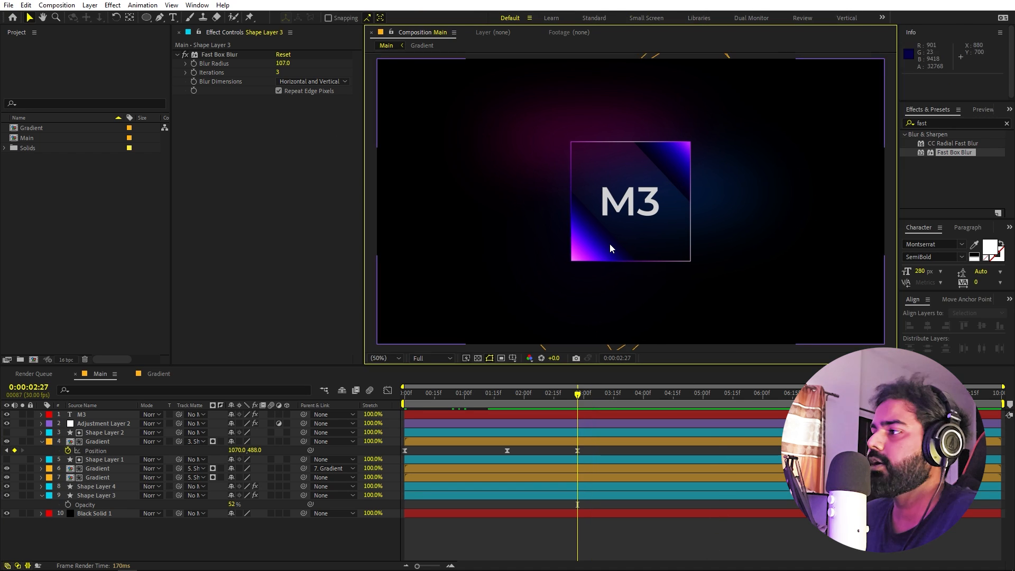
Duplicate the upper of the two adjacent Gradient layers and place the copy below them, directly above Shape Layer 4
key("period")
key("period")
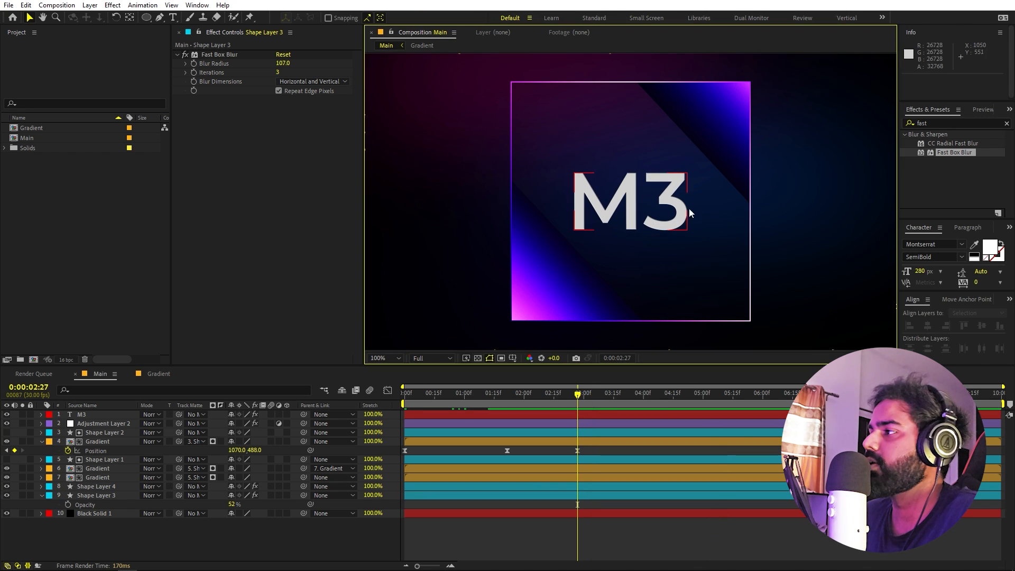
left_click(102, 476)
left_click(113, 469)
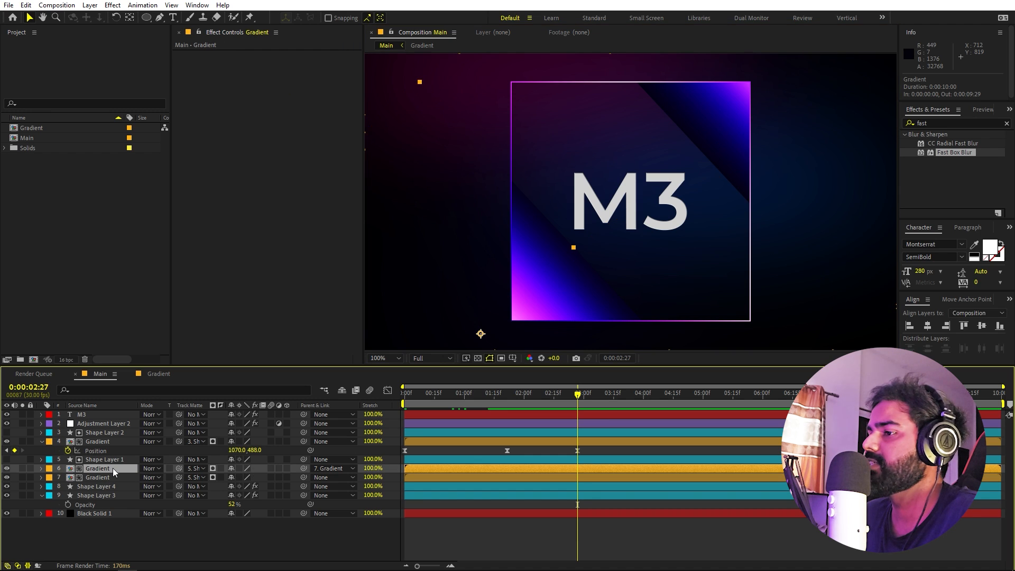
key("ctrl+d")
left_click_drag(112, 468, 108, 494)
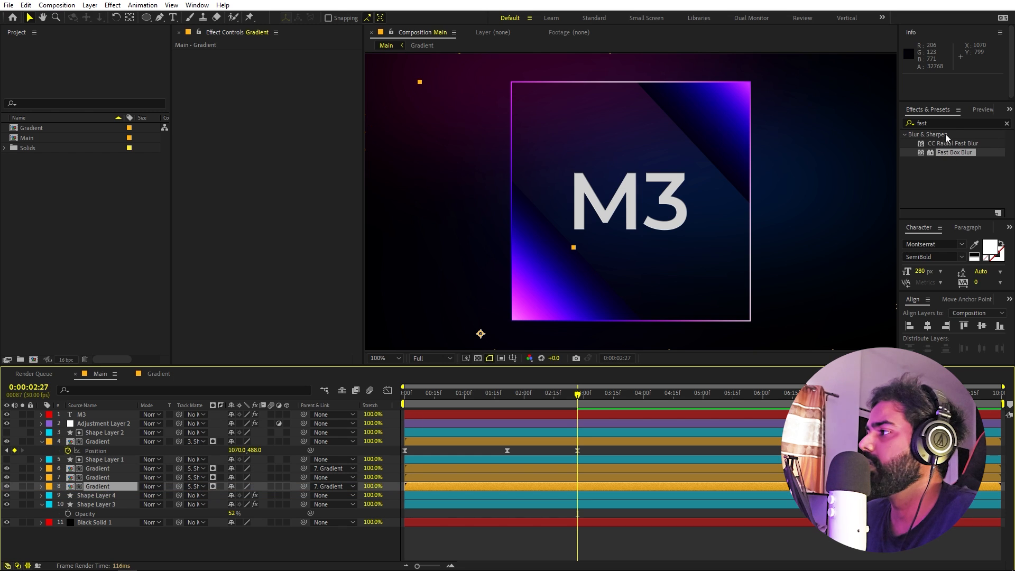
Find the Fill effect, apply it to the duplicated Gradient layer and set its color to black (000000)
left_click(935, 123)
type("fill")
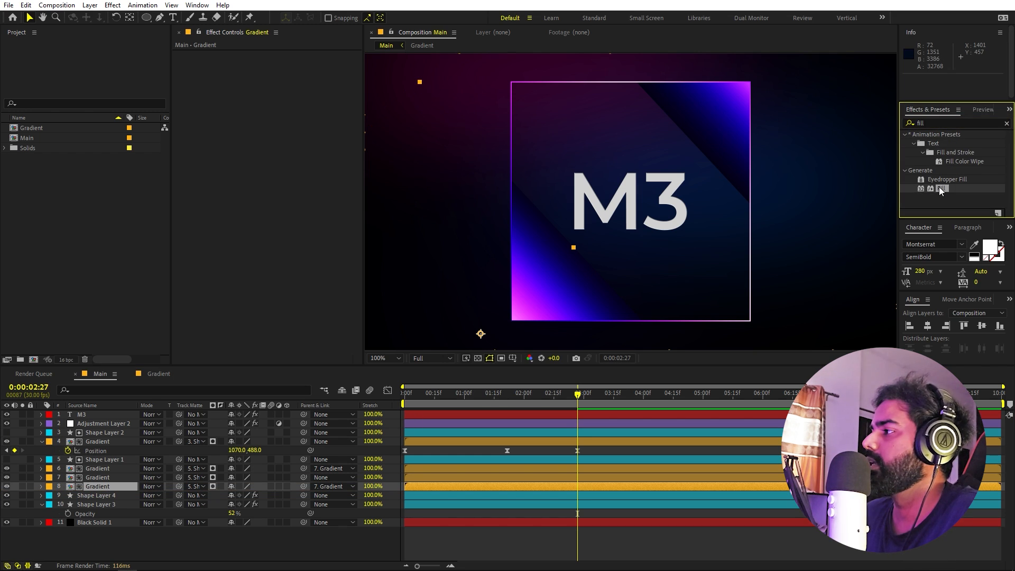
left_click_drag(938, 186, 98, 486)
left_click(281, 82)
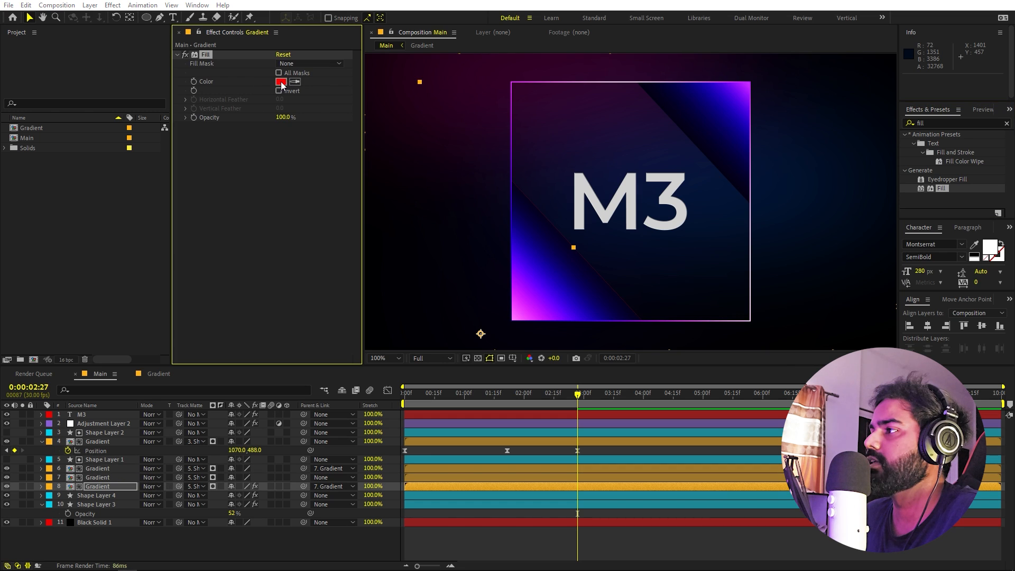
type("000000")
left_click(573, 143)
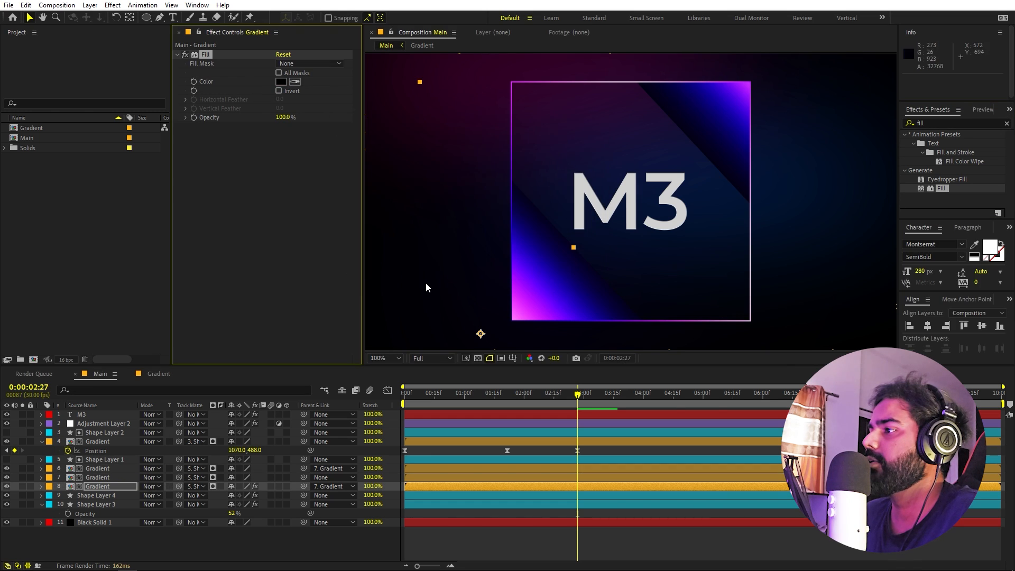
Move the black gradient diagonally up to the square's centre and play the animation from the start
left_click_drag(423, 286, 574, 167)
key("comma")
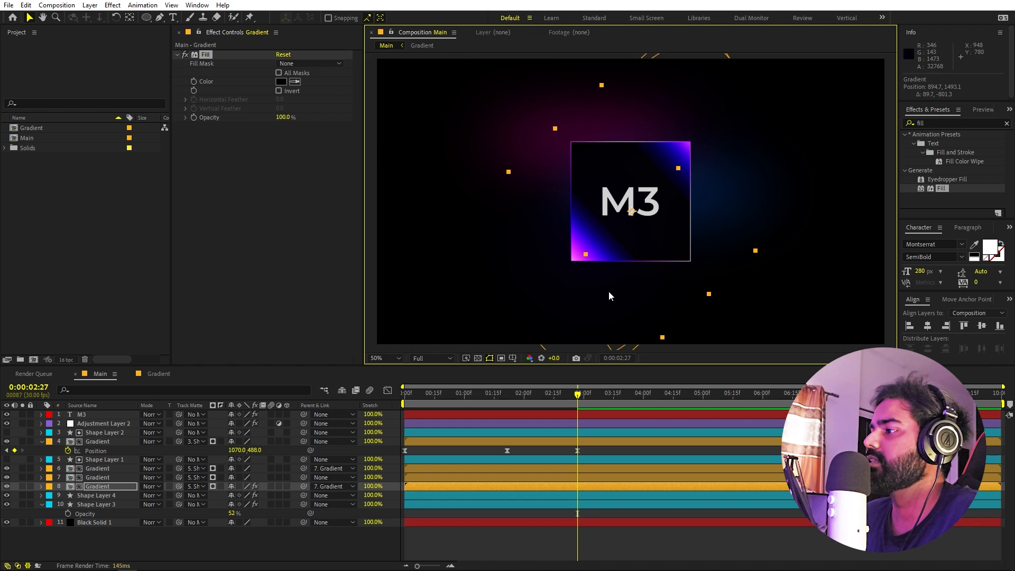
left_click_drag(569, 394, 404, 394)
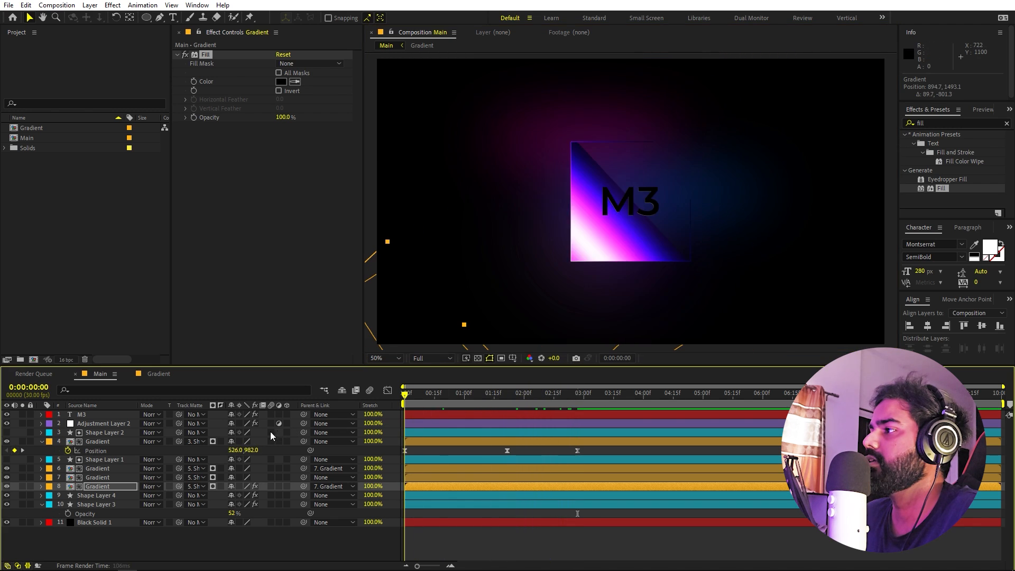
key("space")
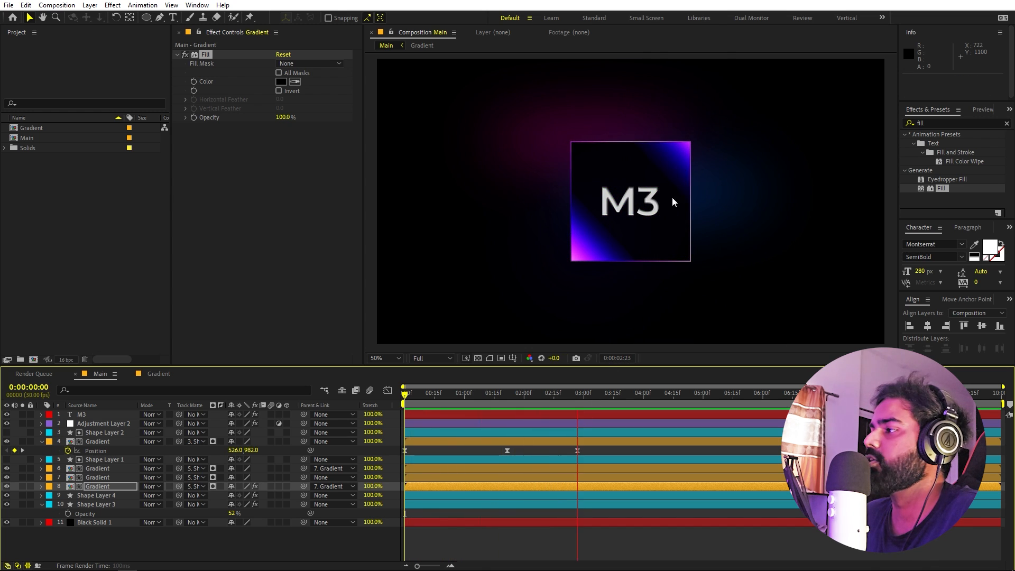
key("space")
At 0:00:00:17, set the black gradient's vertical scale to 547% and play the animation from the start
left_click_drag(580, 401, 436, 414)
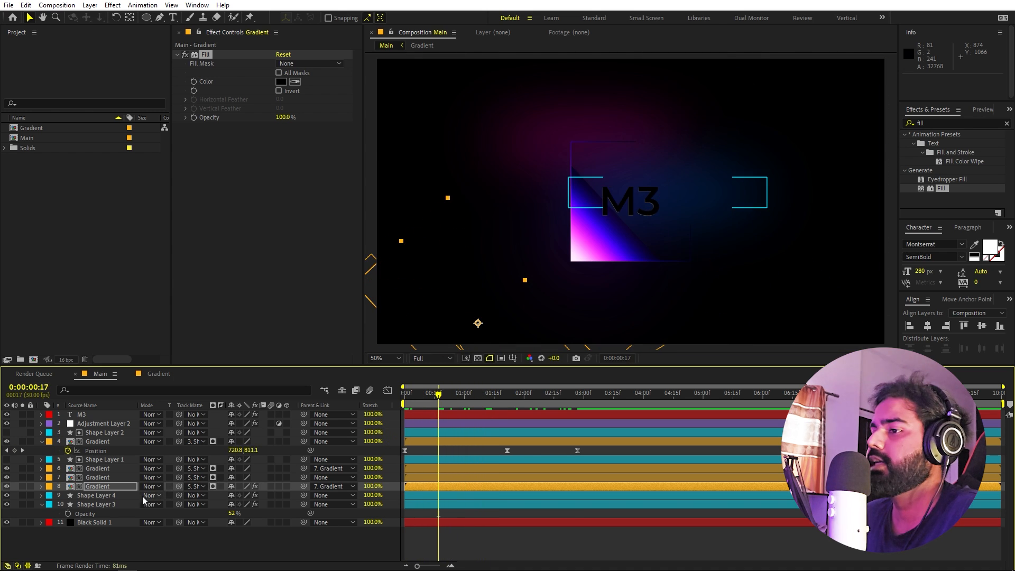
left_click(119, 484)
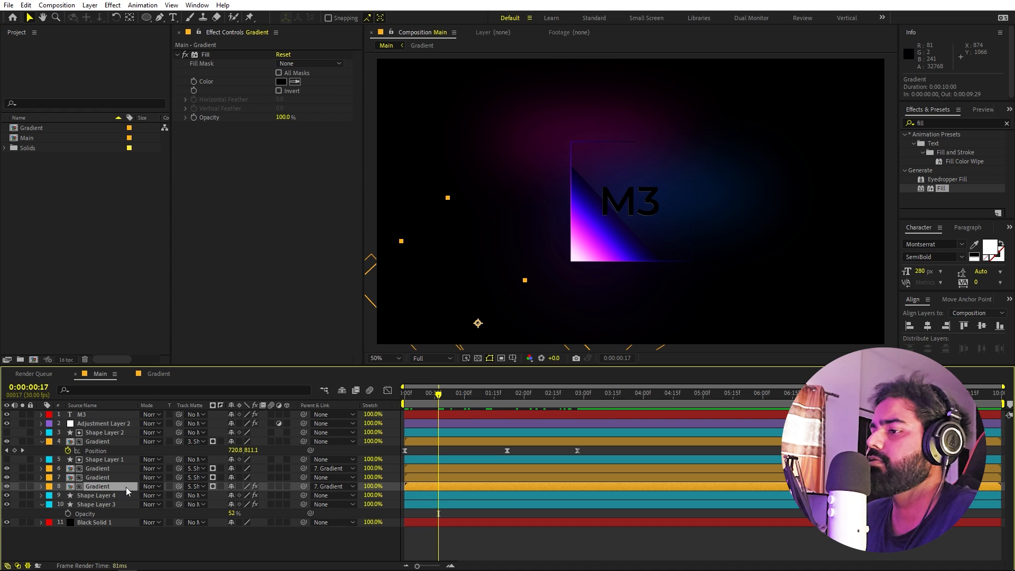
key("s")
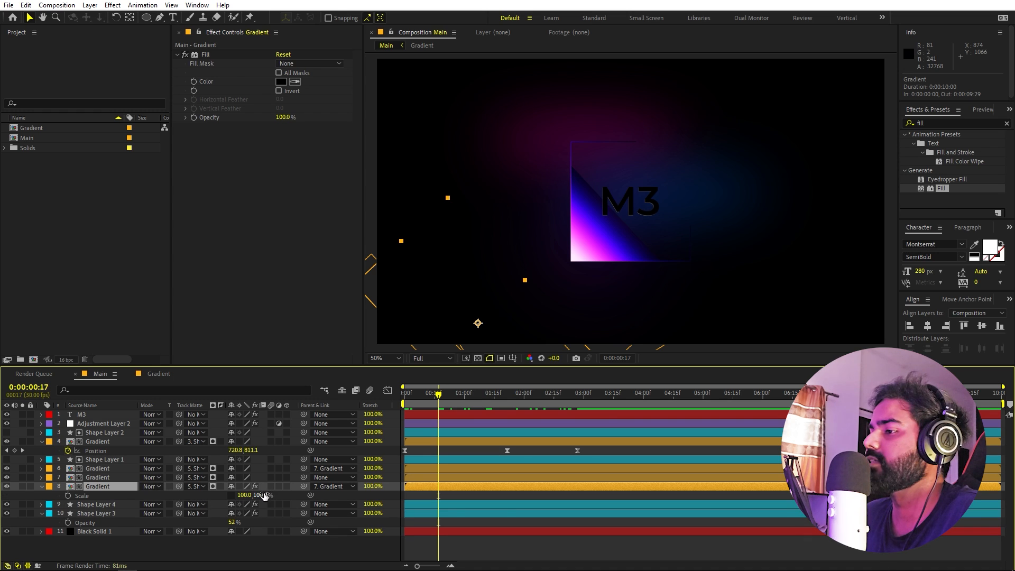
left_click_drag(264, 495, 442, 447)
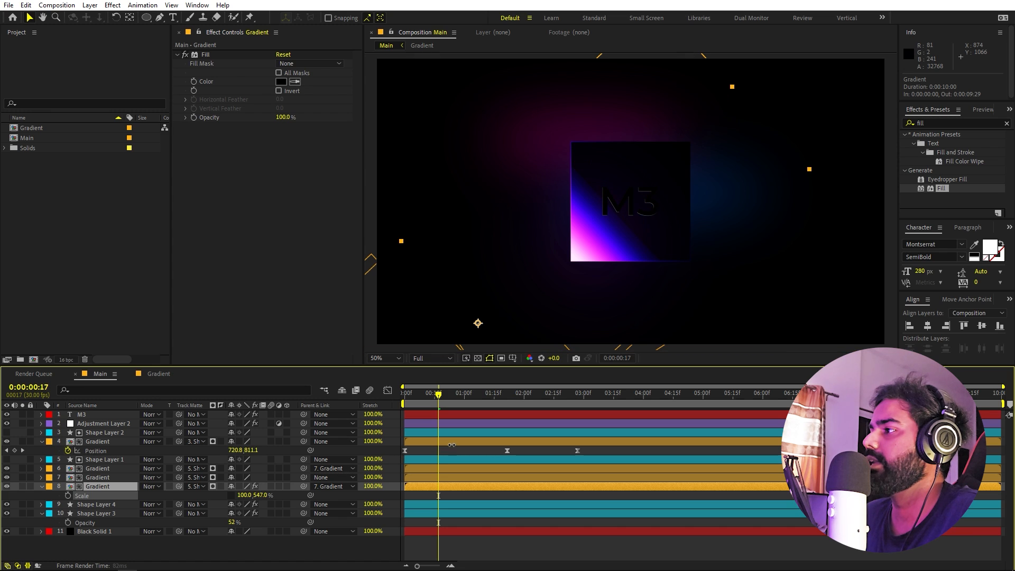
key("Home")
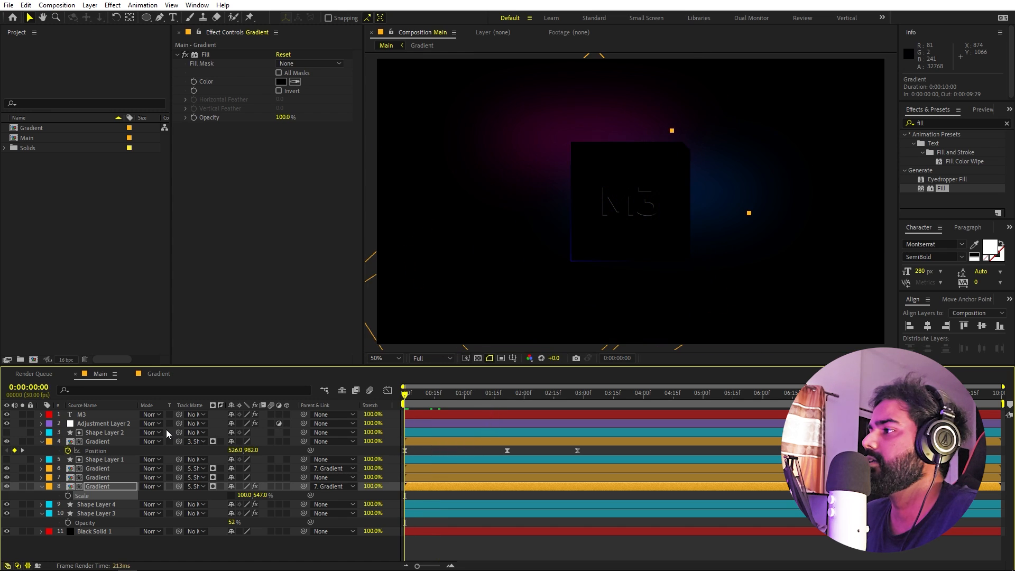
key("space")
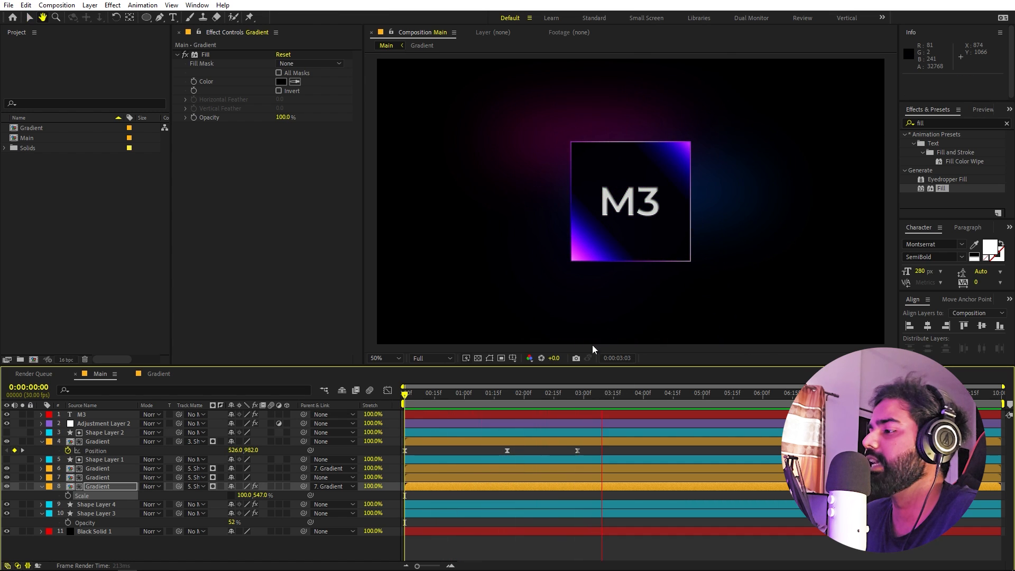
key("space")
left_click(602, 452)
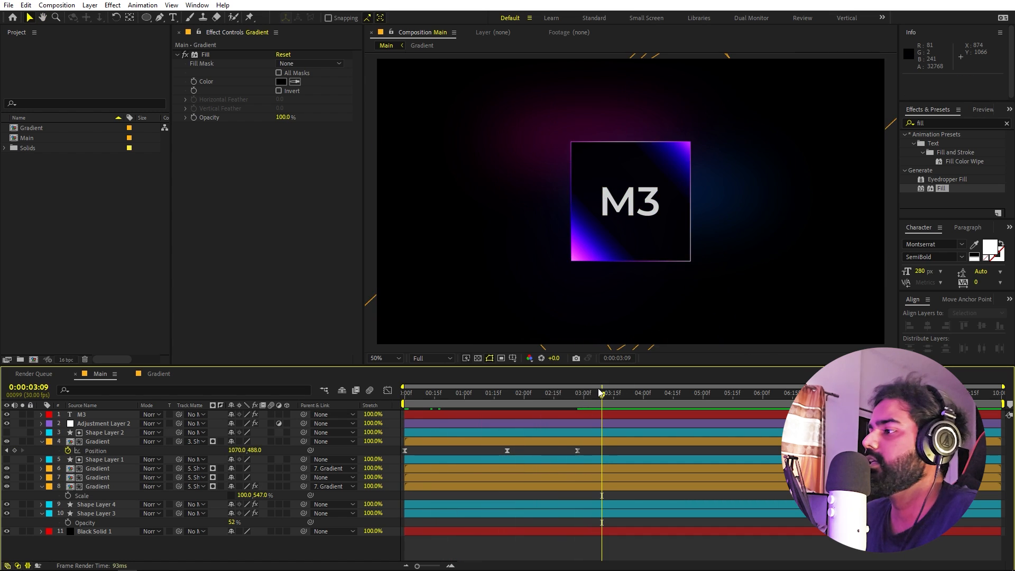
key("Home")
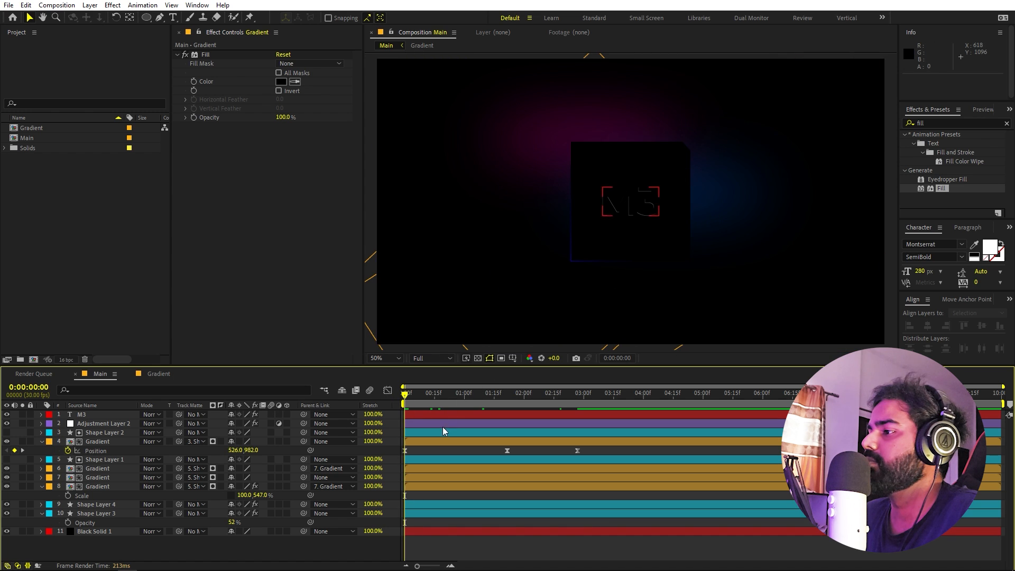
Add the expression wiggle(.2,200) to Shape Layer 3's Position
left_click(105, 514)
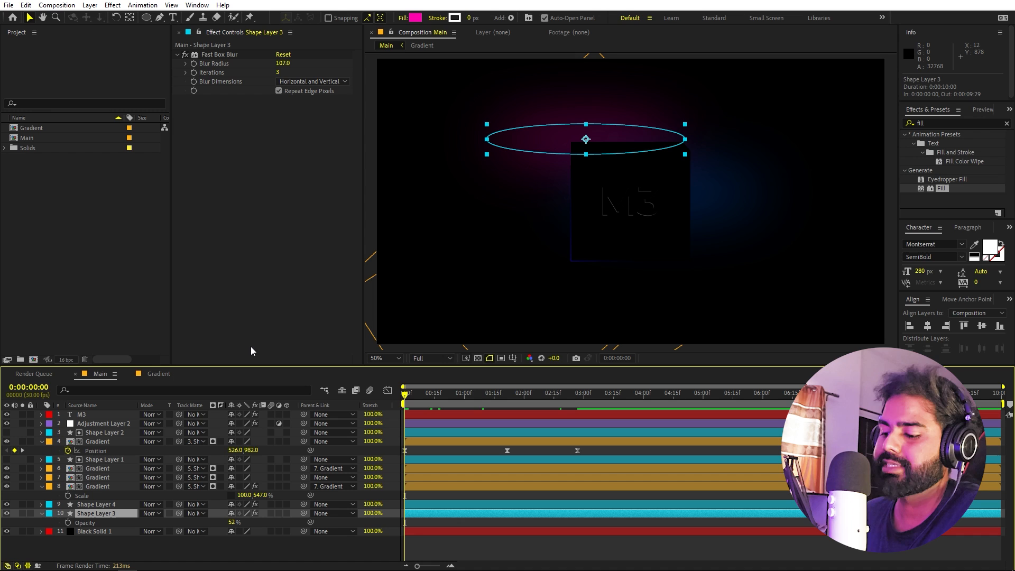
key("p")
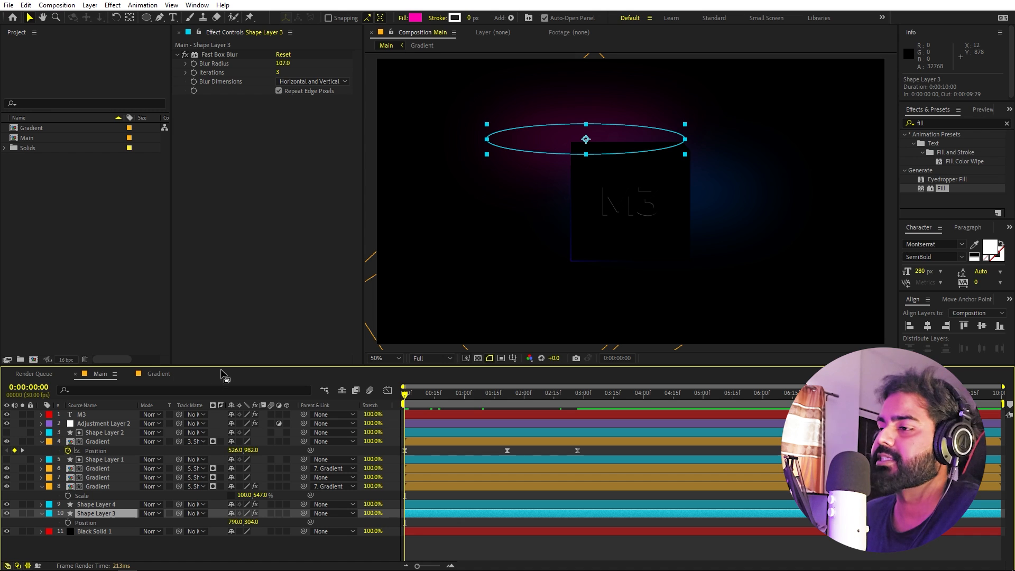
left_click(67, 522, "alt")
type("wi")
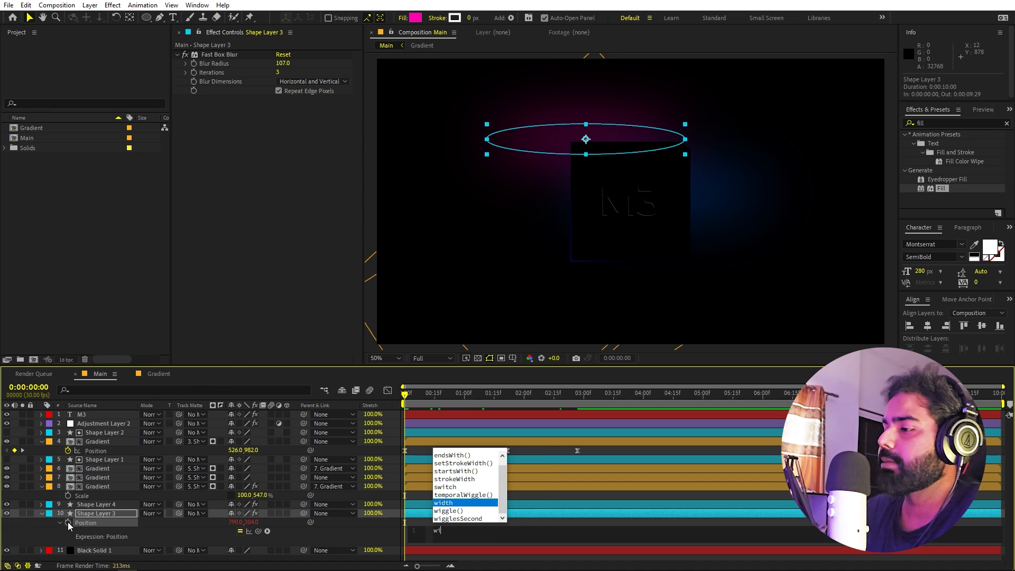
key("Down")
key("Return")
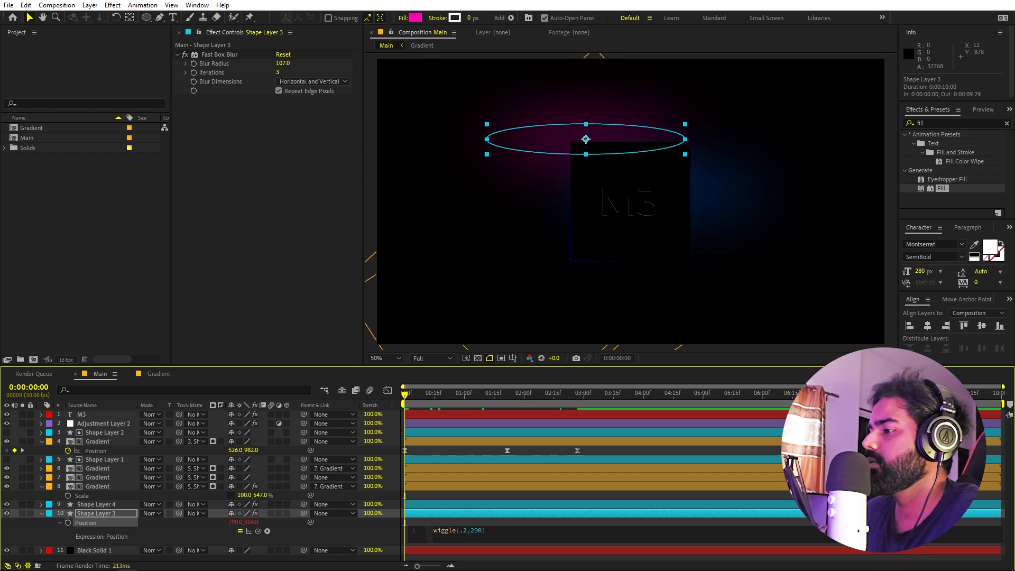
Copy the wiggle(.2,200) expression to Shape Layer 4's Position and preview the drifting glows
left_click_drag(484, 530, 404, 542)
key("ctrl+c")
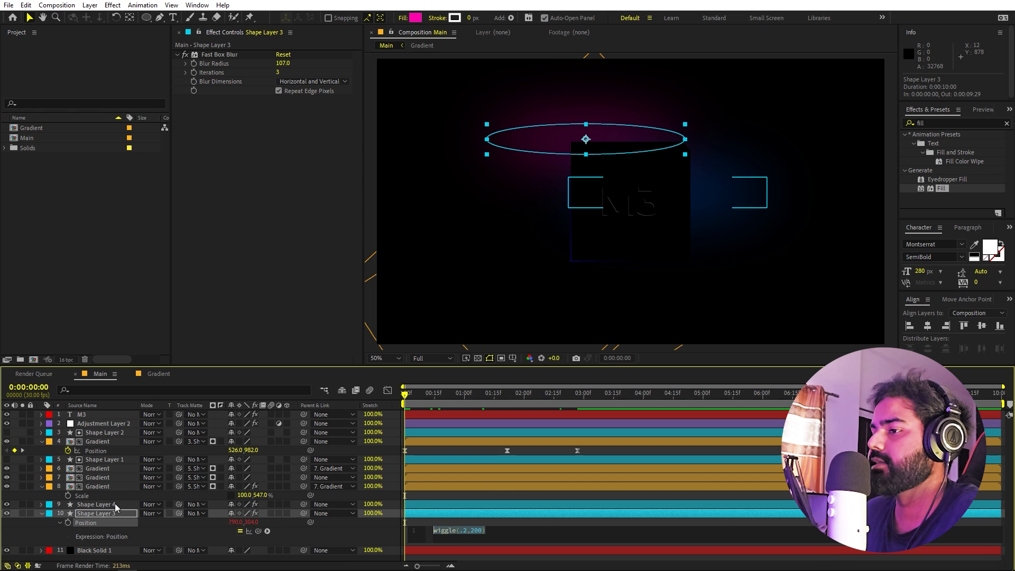
left_click(115, 503)
key("p")
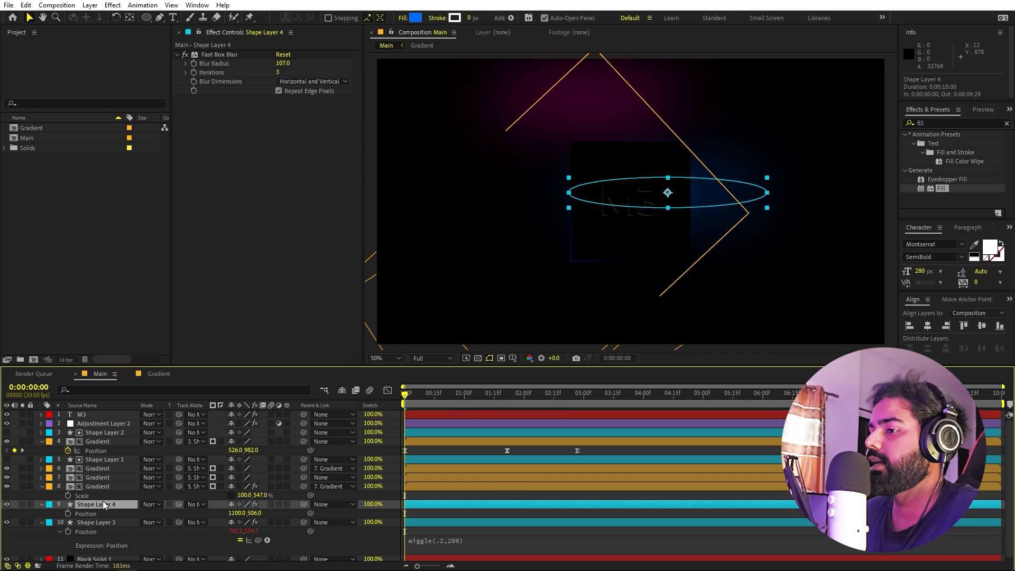
left_click(79, 513)
key("ctrl+v")
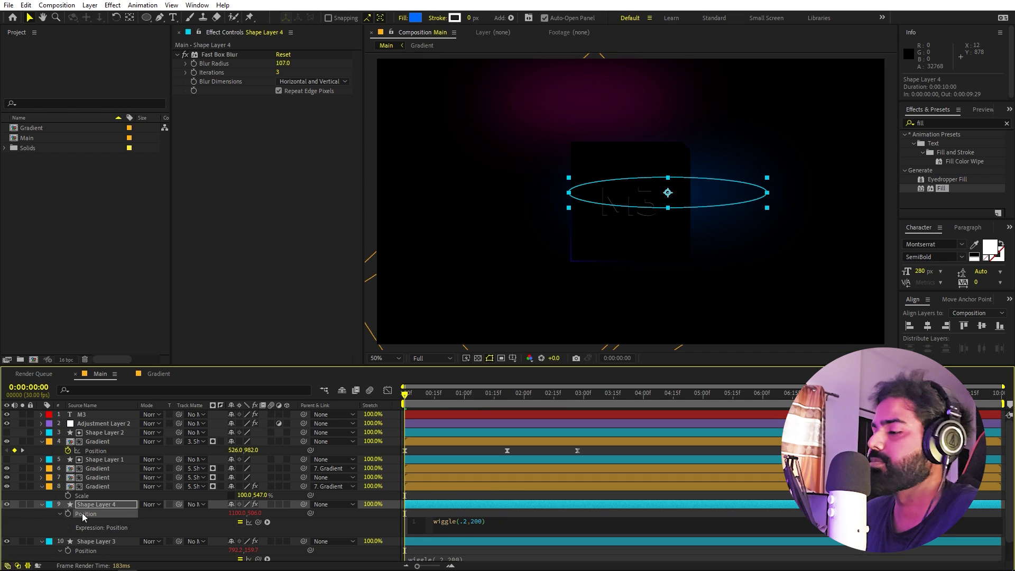
left_click(552, 492)
key("space")
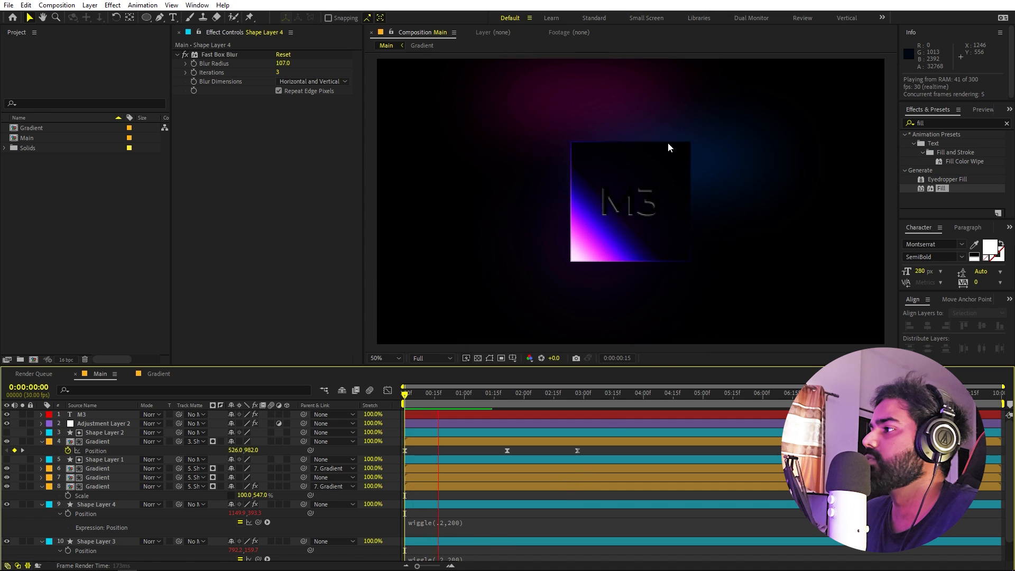
key("space")
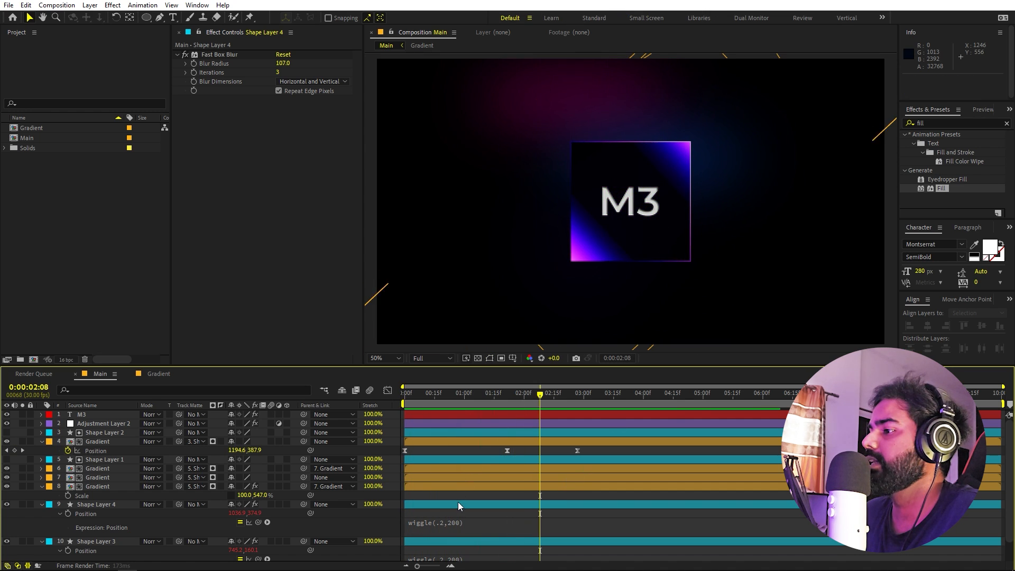
Duplicate the blurred blue ellipse and move the copy to about 838, 918, near the square's lower-left corner
left_click(458, 503)
key("ctrl+d")
left_click(689, 168)
left_click_drag(688, 168, 619, 277)
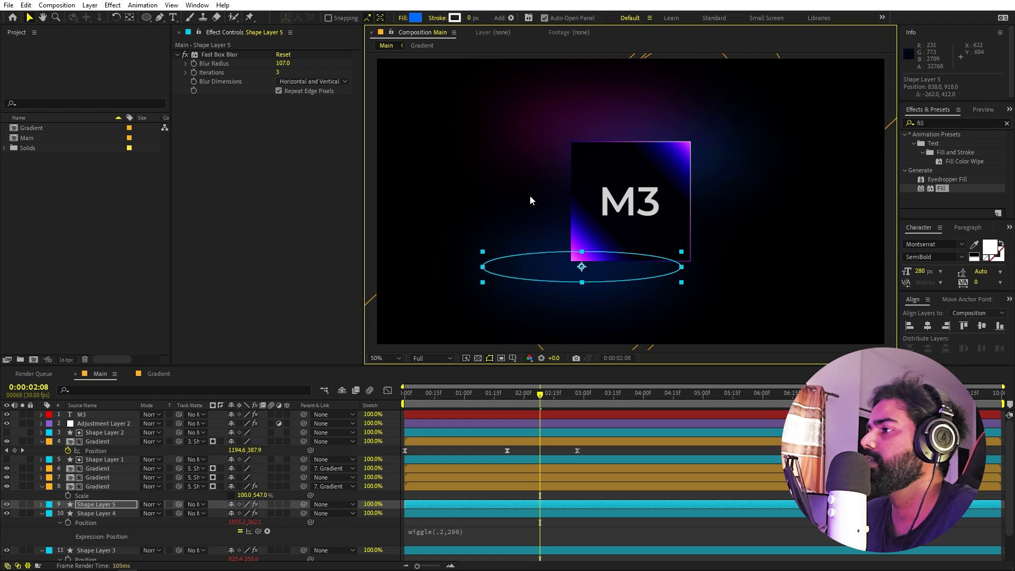
Change the new ellipse's fill to a pale bluish white and deselect it
left_click(415, 18)
left_click_drag(401, 158, 377, 130)
left_click(573, 144)
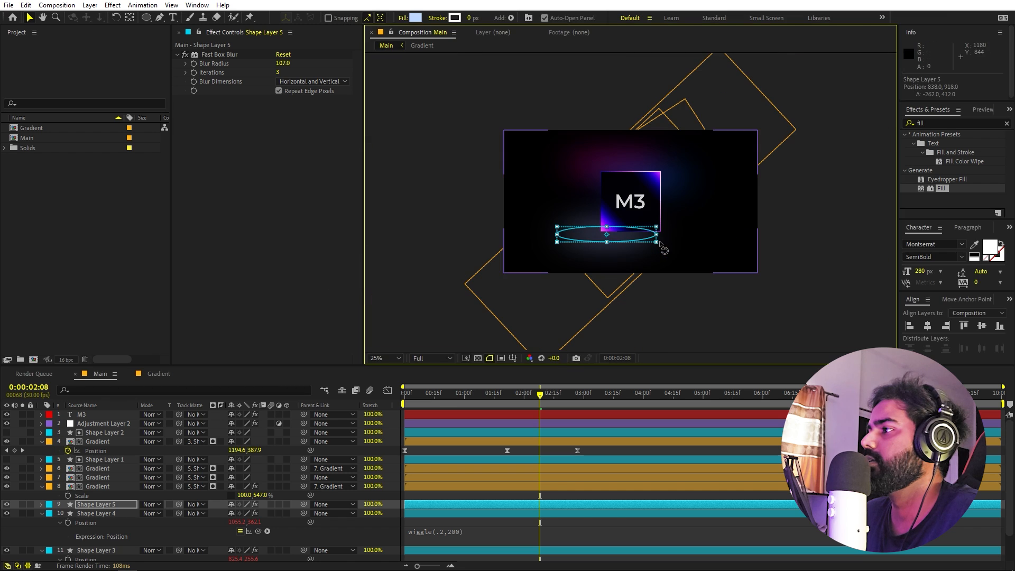
left_click(816, 277)
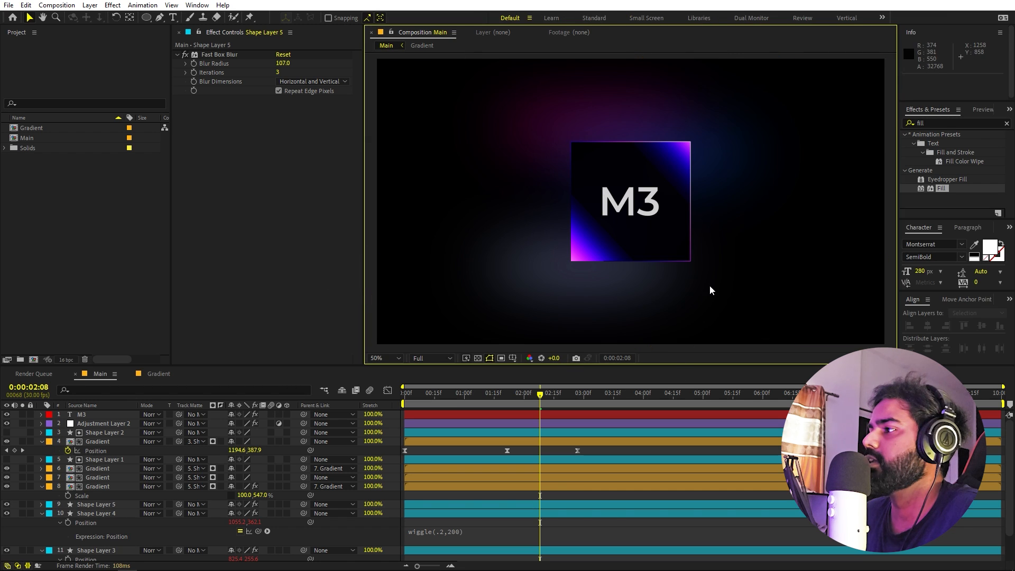
Play the animation from the start and examine the square and surrounding glows up close
key("space")
left_click_drag(496, 397, 233, 423)
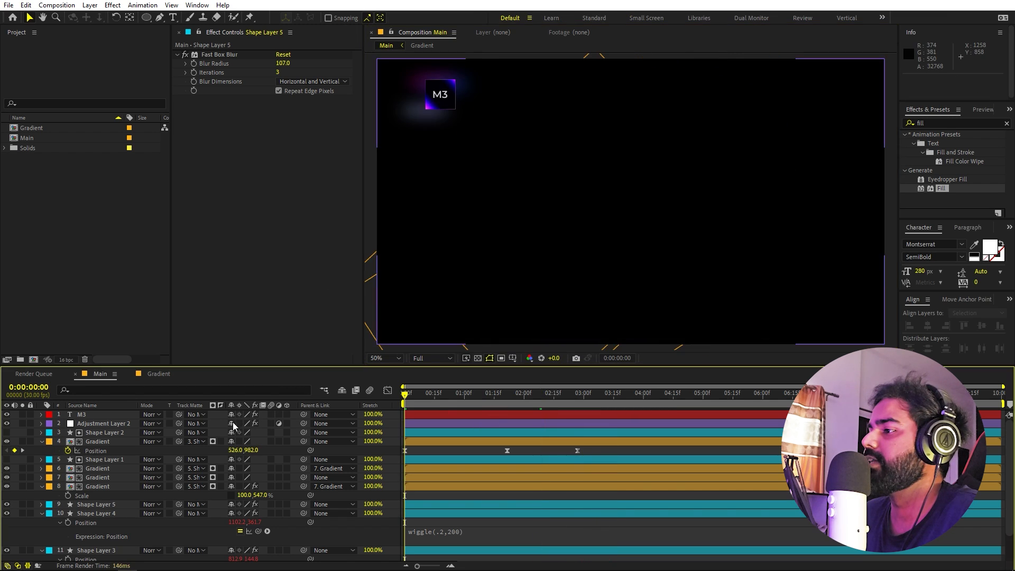
key("space")
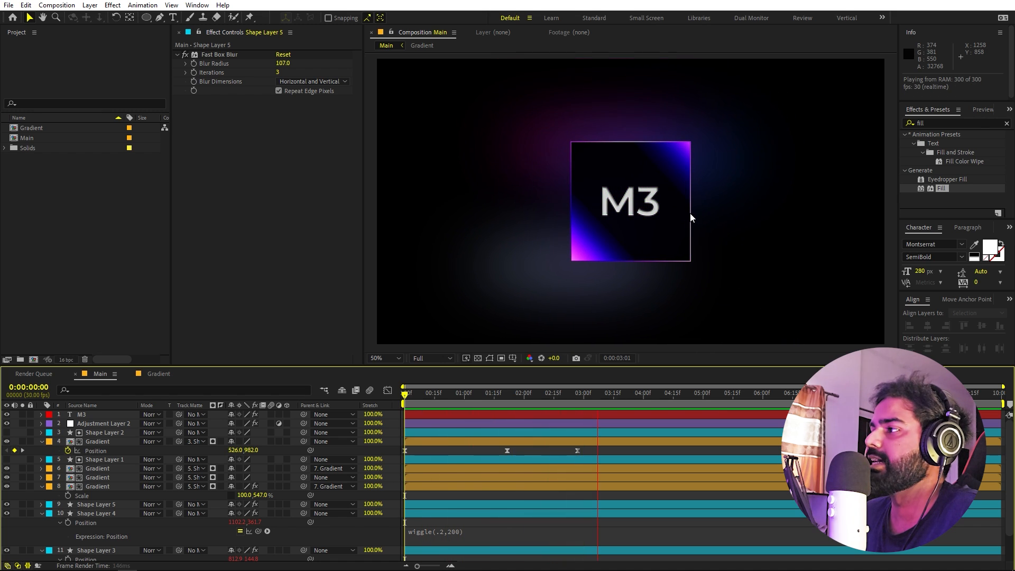
key("space")
scroll(690, 213, "up", 1)
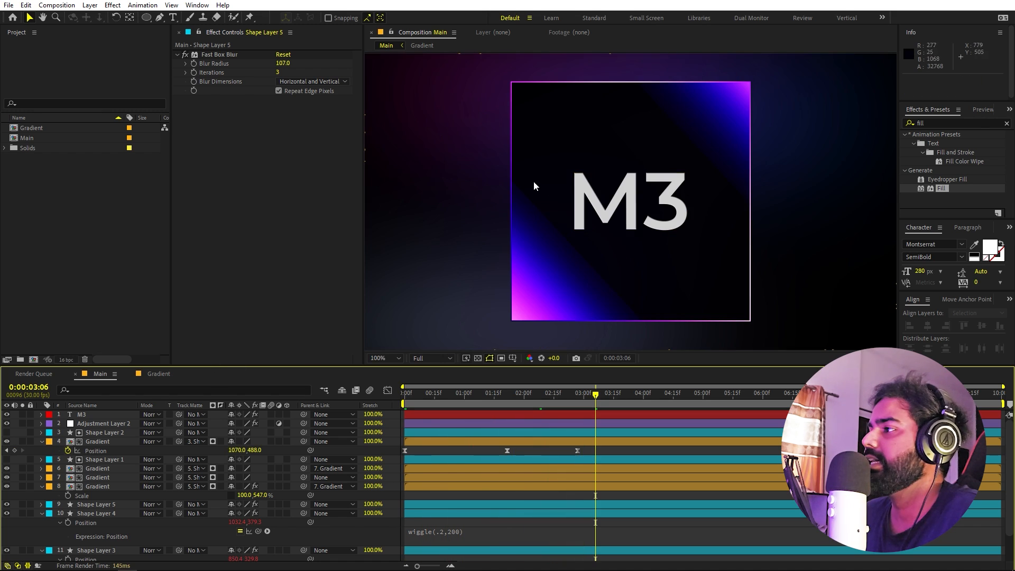
scroll(613, 182, "down", 1)
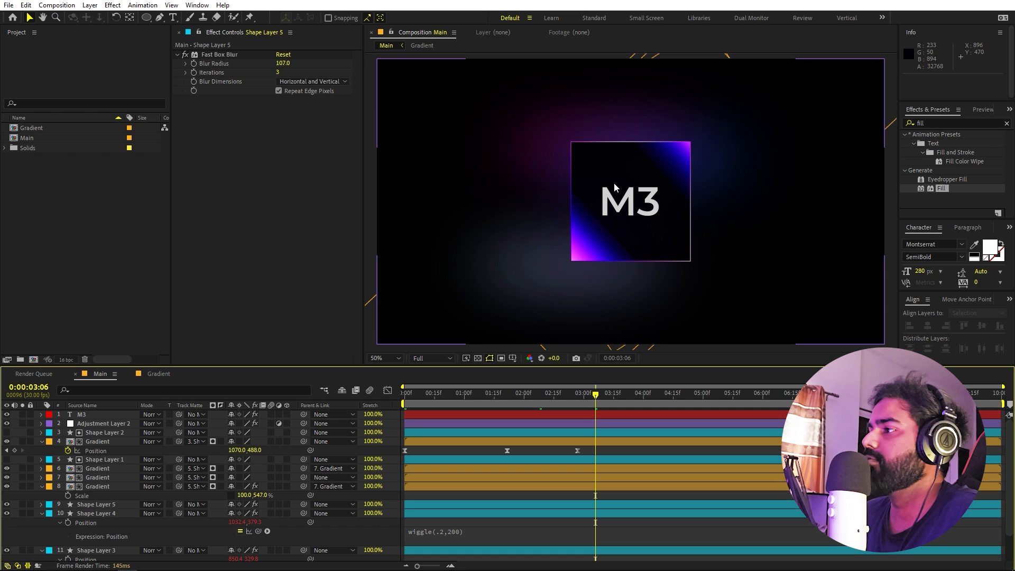
Replace the M3 text with MOTION
double_click(97, 414)
type("MOTION")
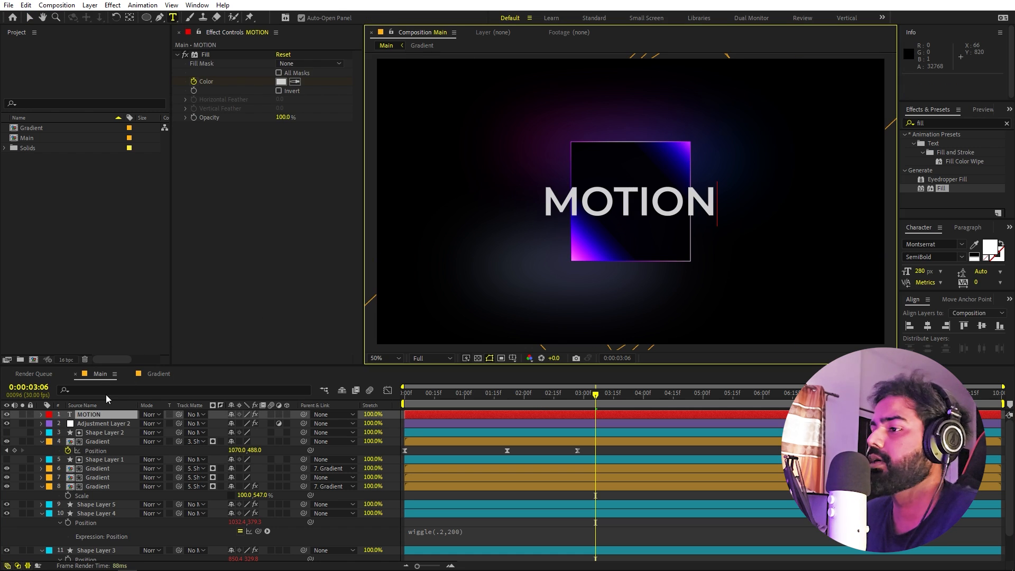
key("Escape")
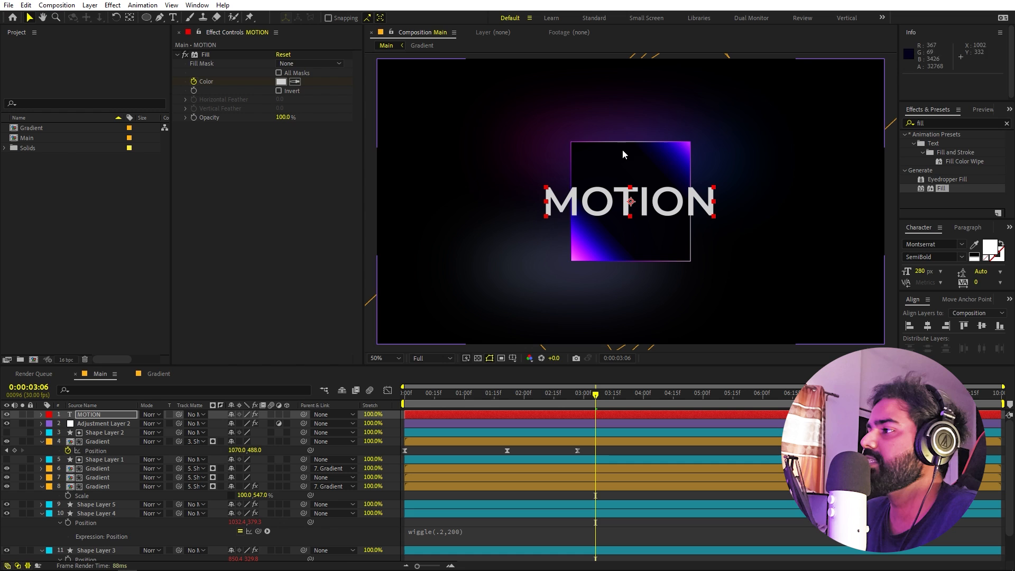
Unlink the proportions of Shape Layer 1's rectangle size and widen it to 736, keeping the height at 452
left_click(100, 460)
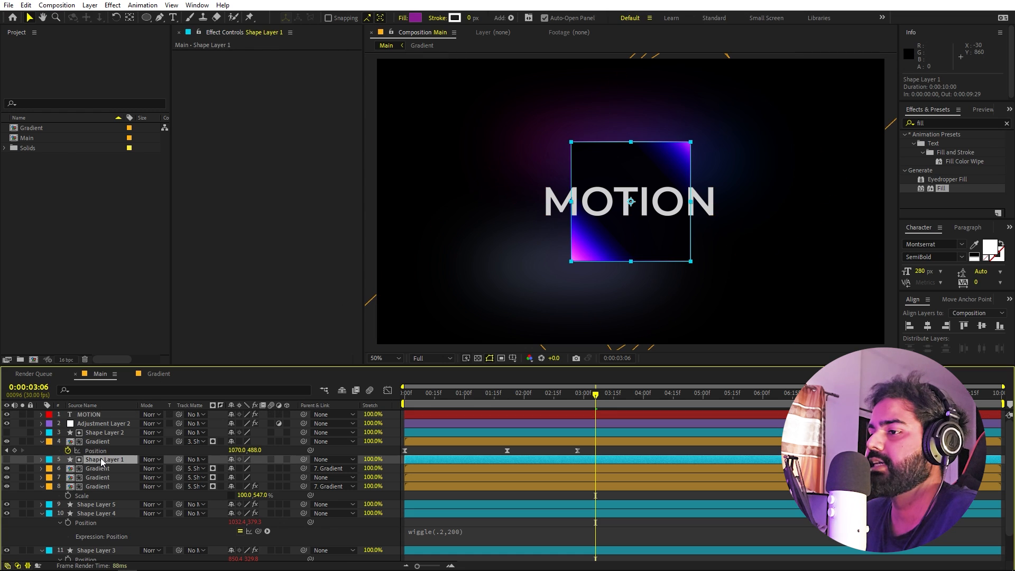
key("s")
left_click(113, 389)
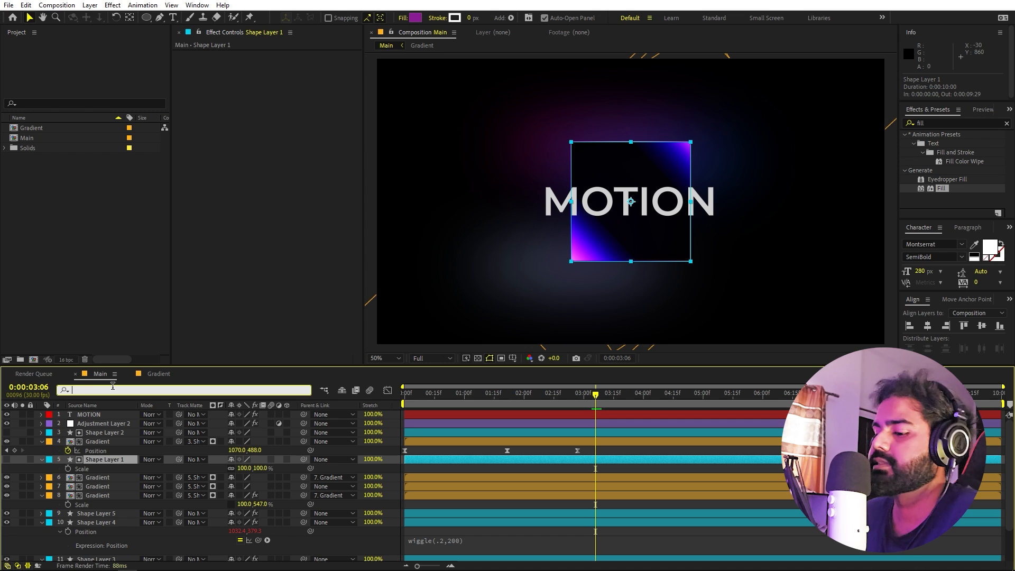
type("size")
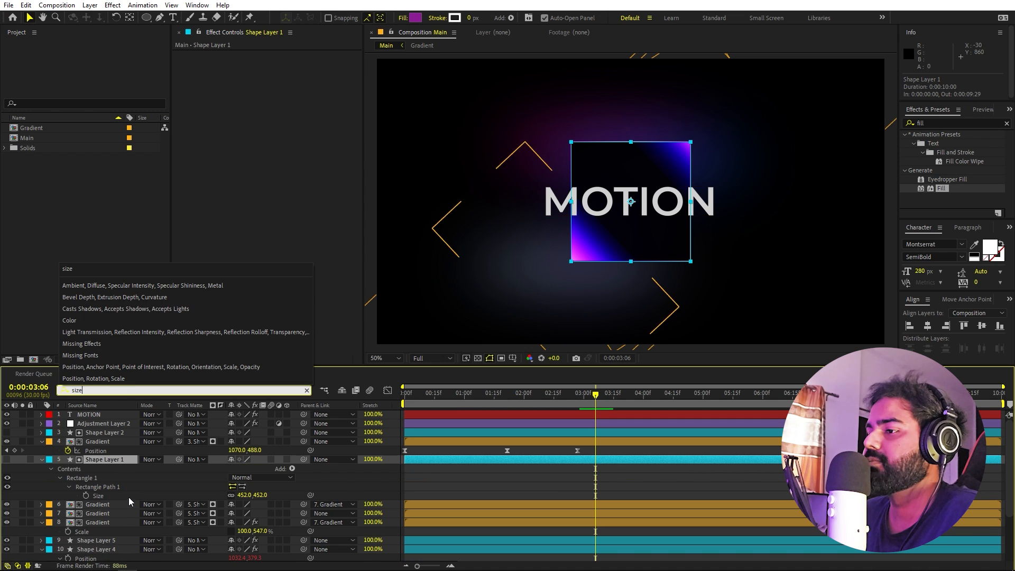
left_click(157, 492)
left_click(230, 495)
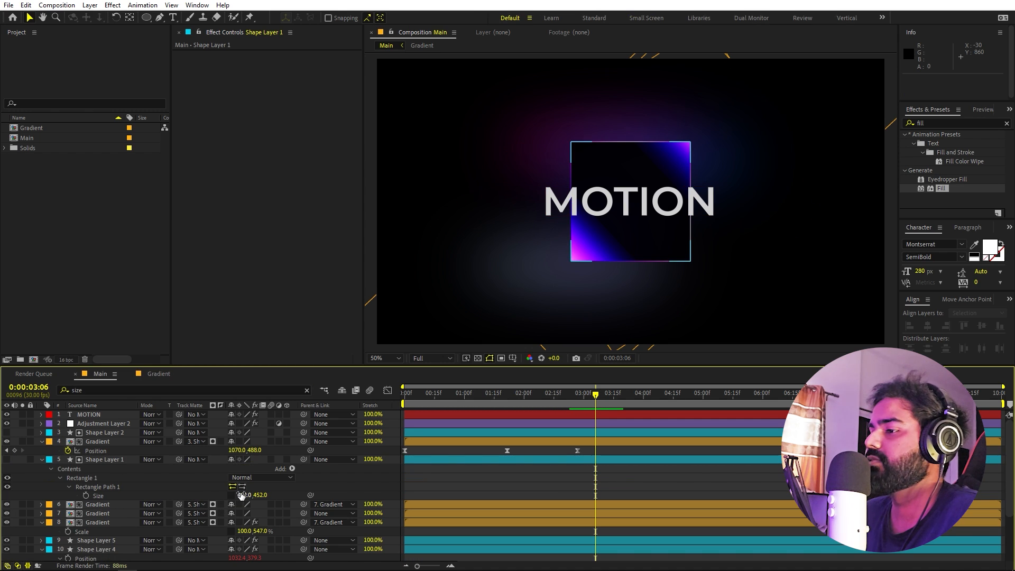
left_click_drag(241, 495, 388, 491)
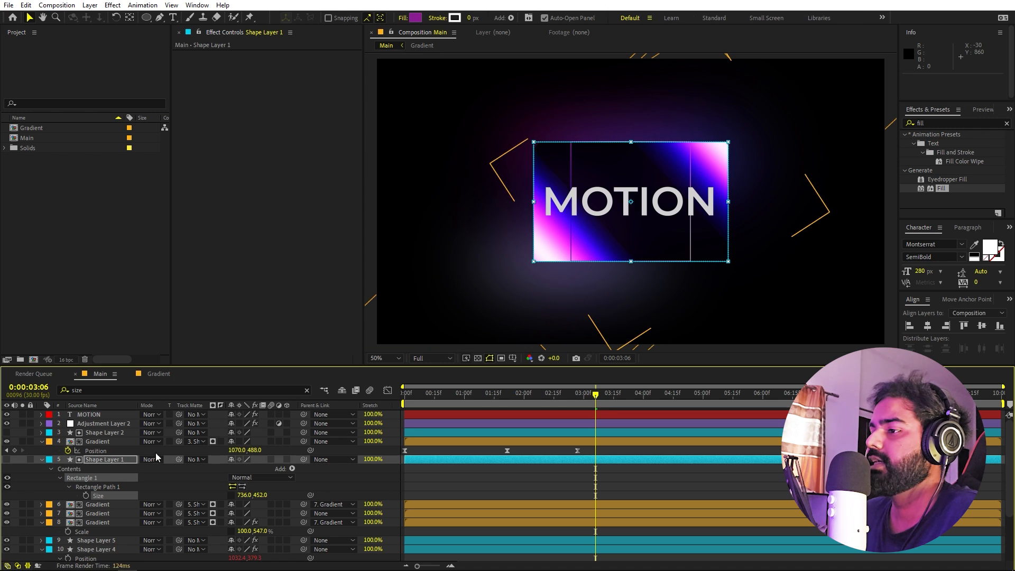
Unlink the size proportions of Shape Layer 2's rectangle, set its width to 736, and preview the animation
left_click(93, 430)
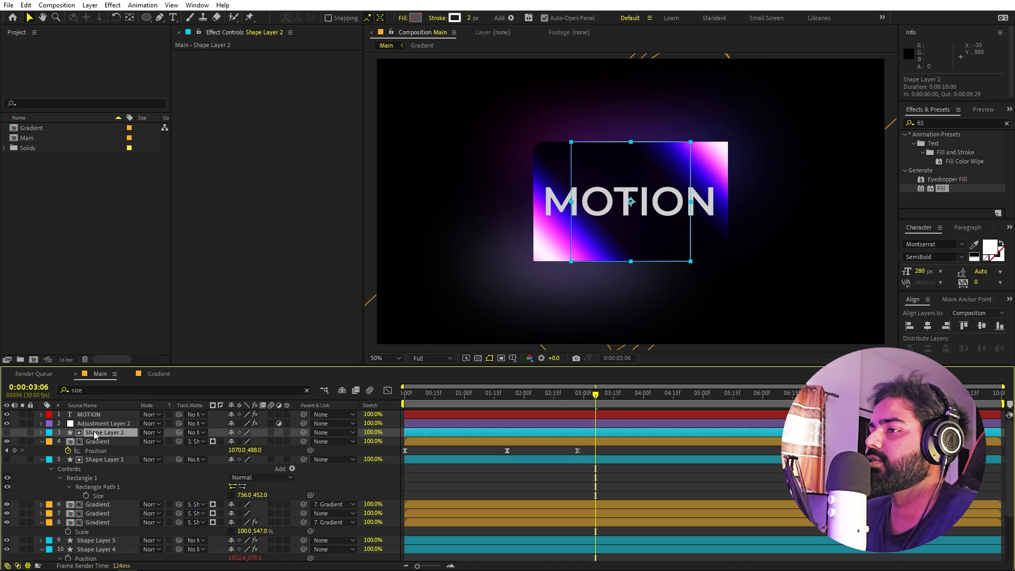
left_click(113, 390)
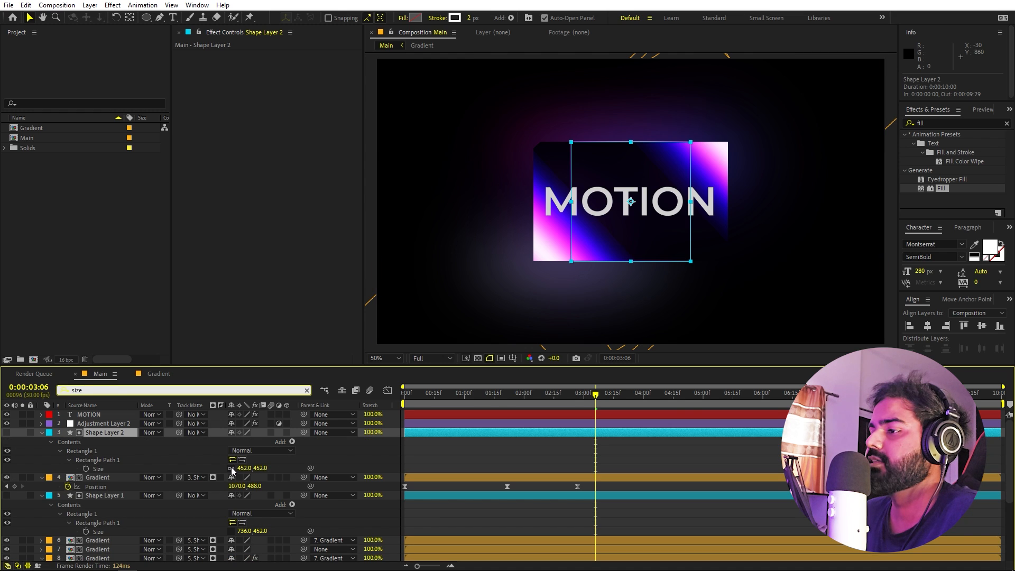
left_click(231, 468)
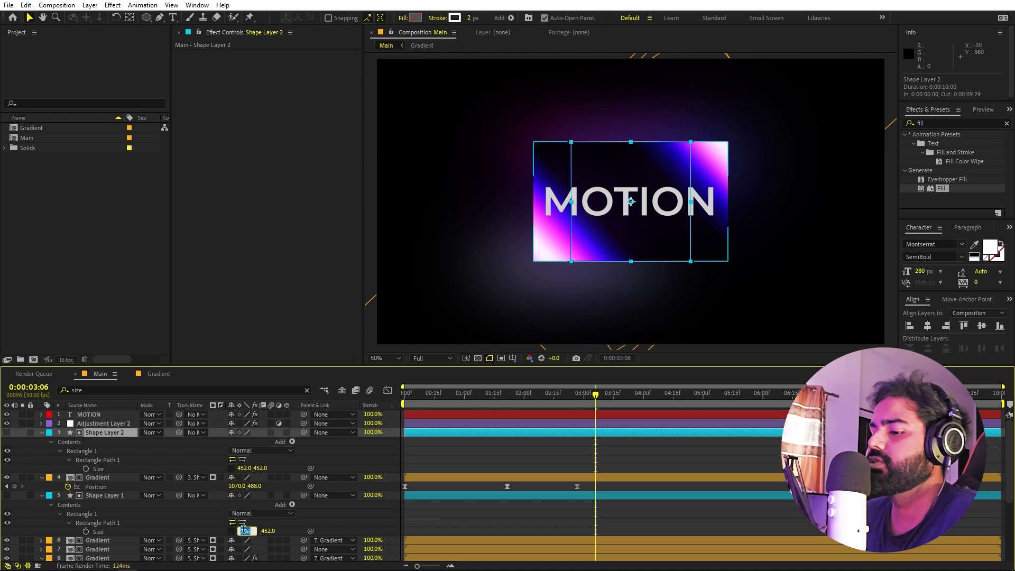
left_click(245, 467)
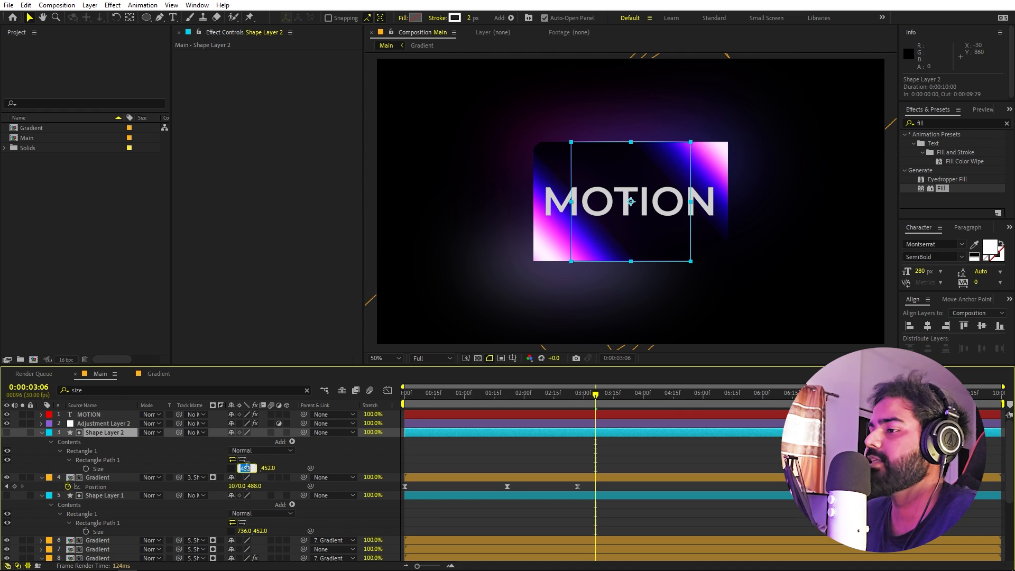
left_click(335, 455)
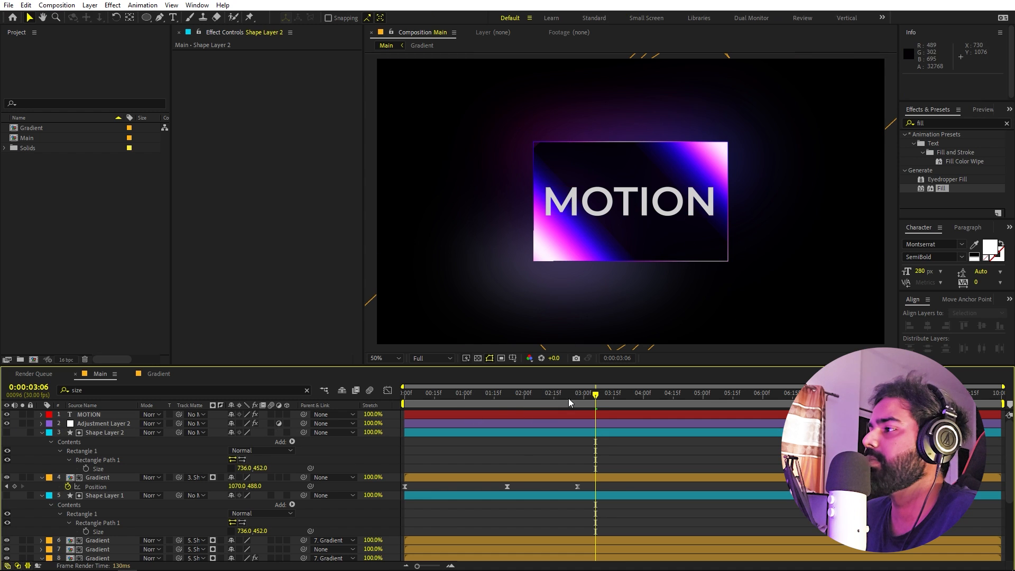
key("space")
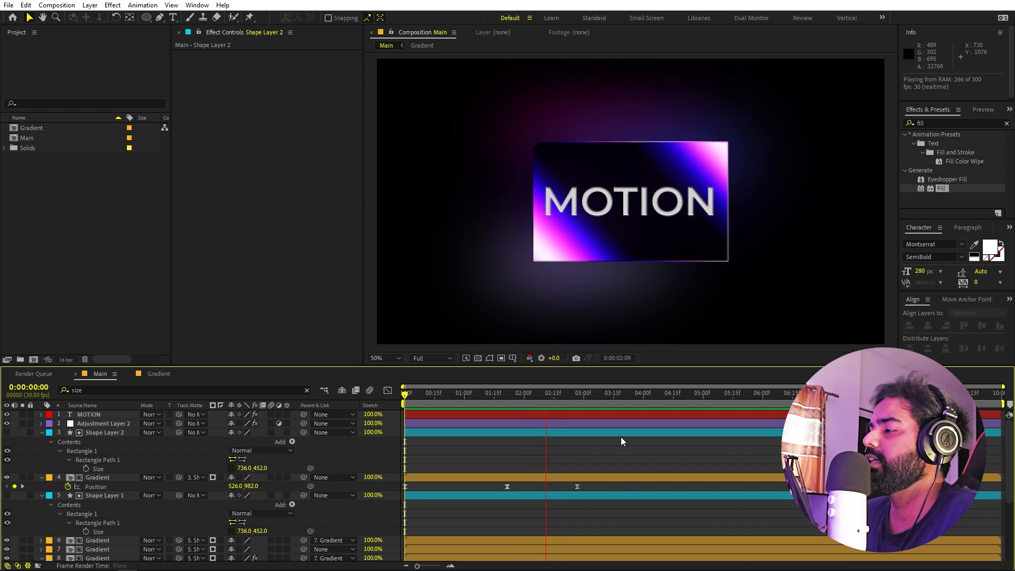
key("space")
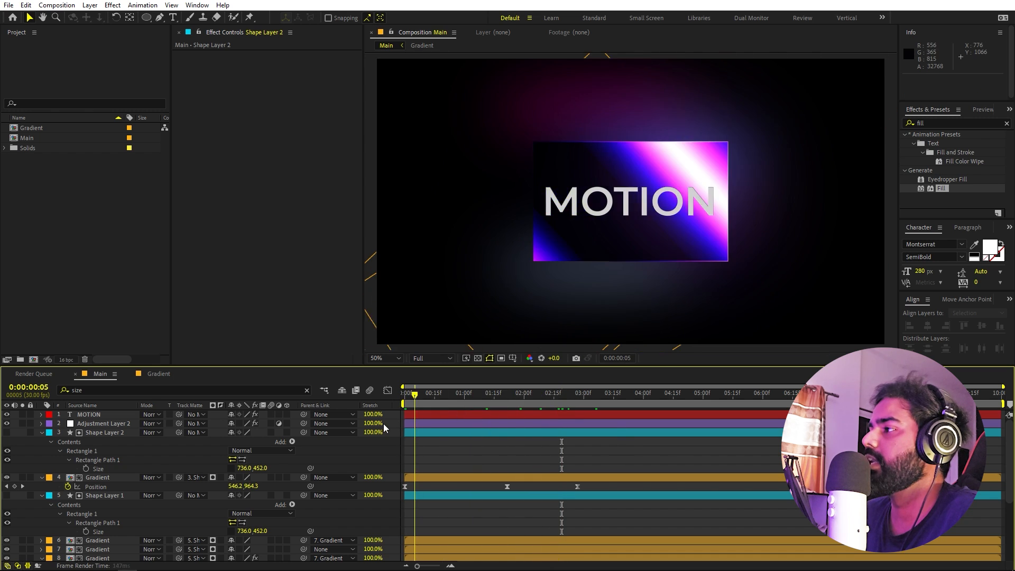
At the first frame, enlarge the lowest Gradient layer with the black fill to a scale of 310, 758%
key("Home")
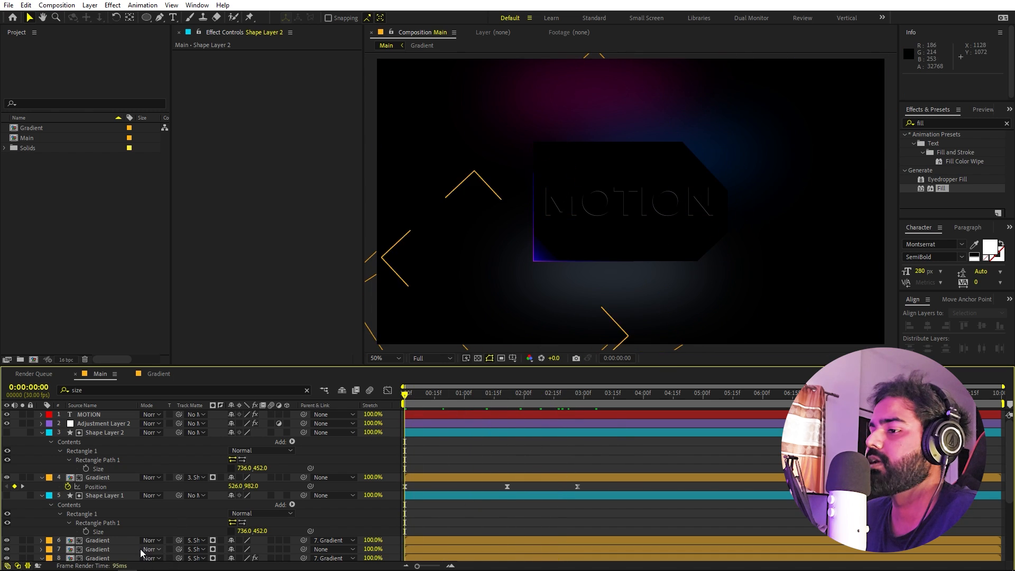
scroll(122, 539, "down", 3)
left_click(98, 455)
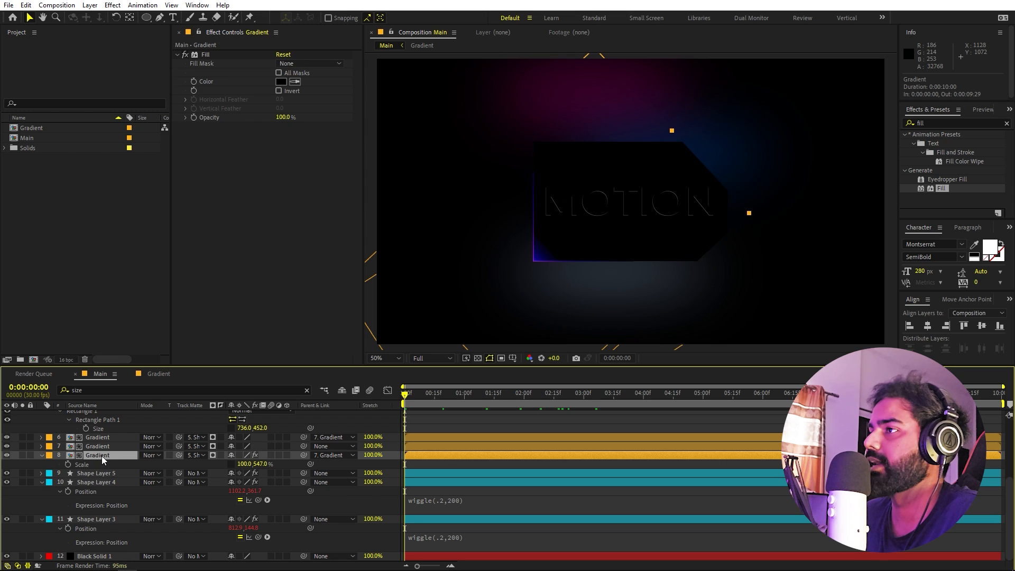
left_click_drag(244, 463, 343, 455)
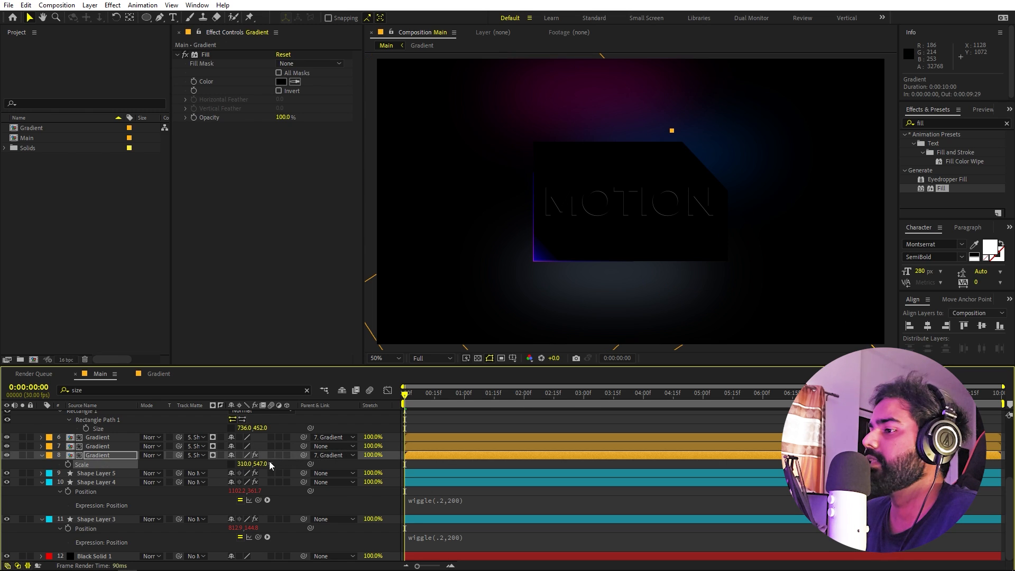
left_click_drag(276, 466, 322, 465)
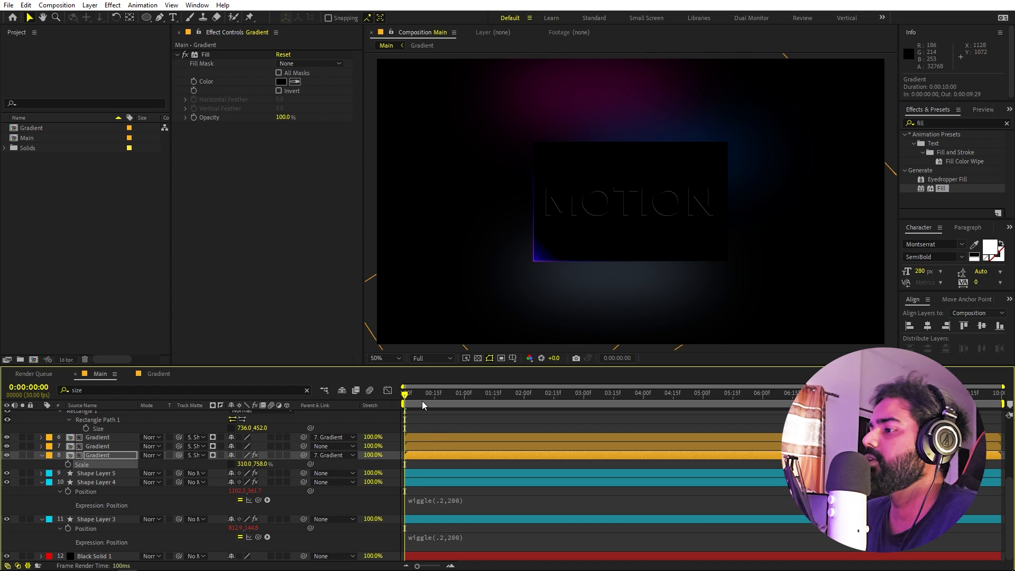
Play the animation from the start and examine the gradient sweep and MOTION text in the widened rectangle
key("space")
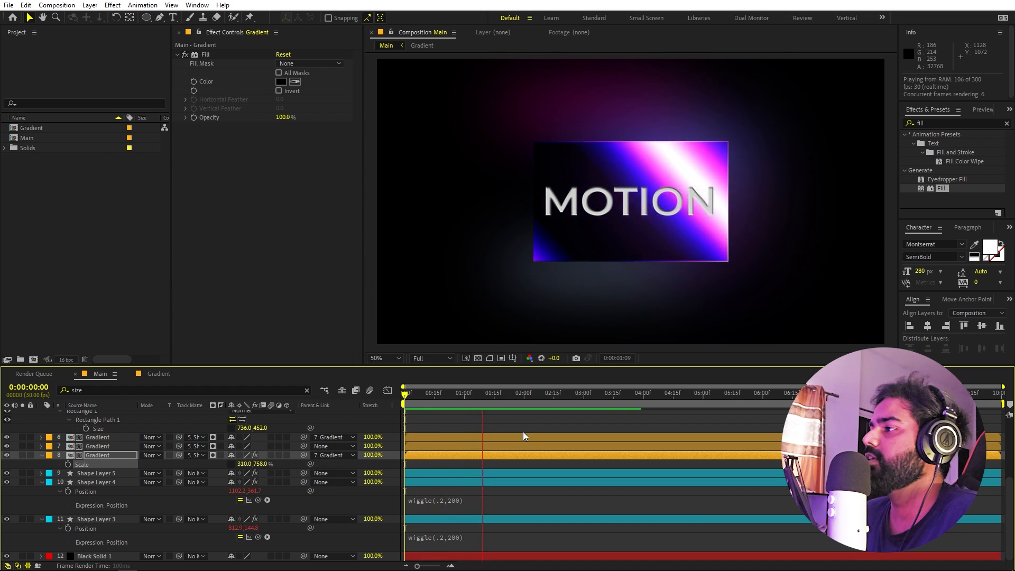
key("space")
left_click(689, 413)
scroll(660, 259, "down", 2)
scroll(661, 259, "up", 2)
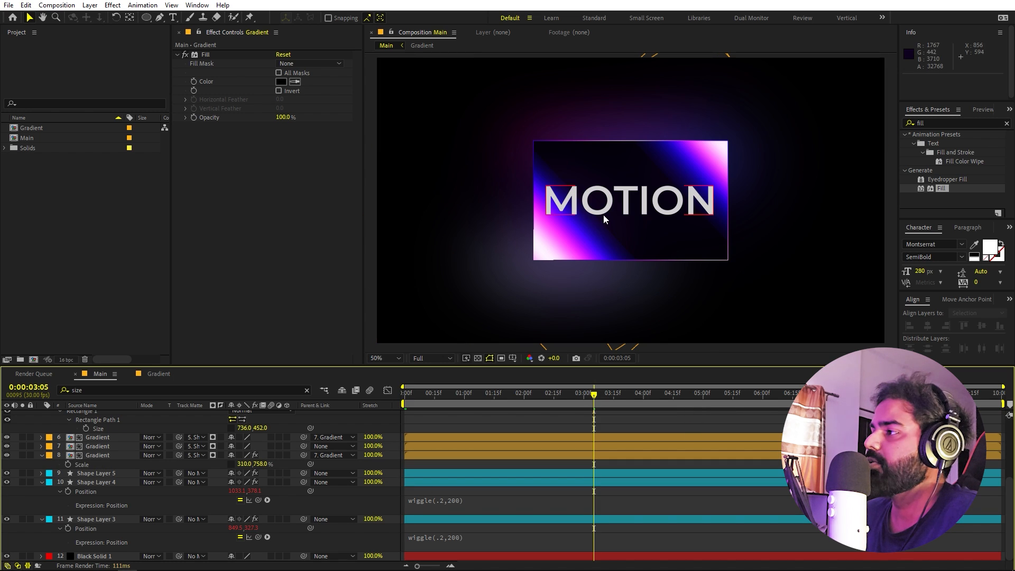